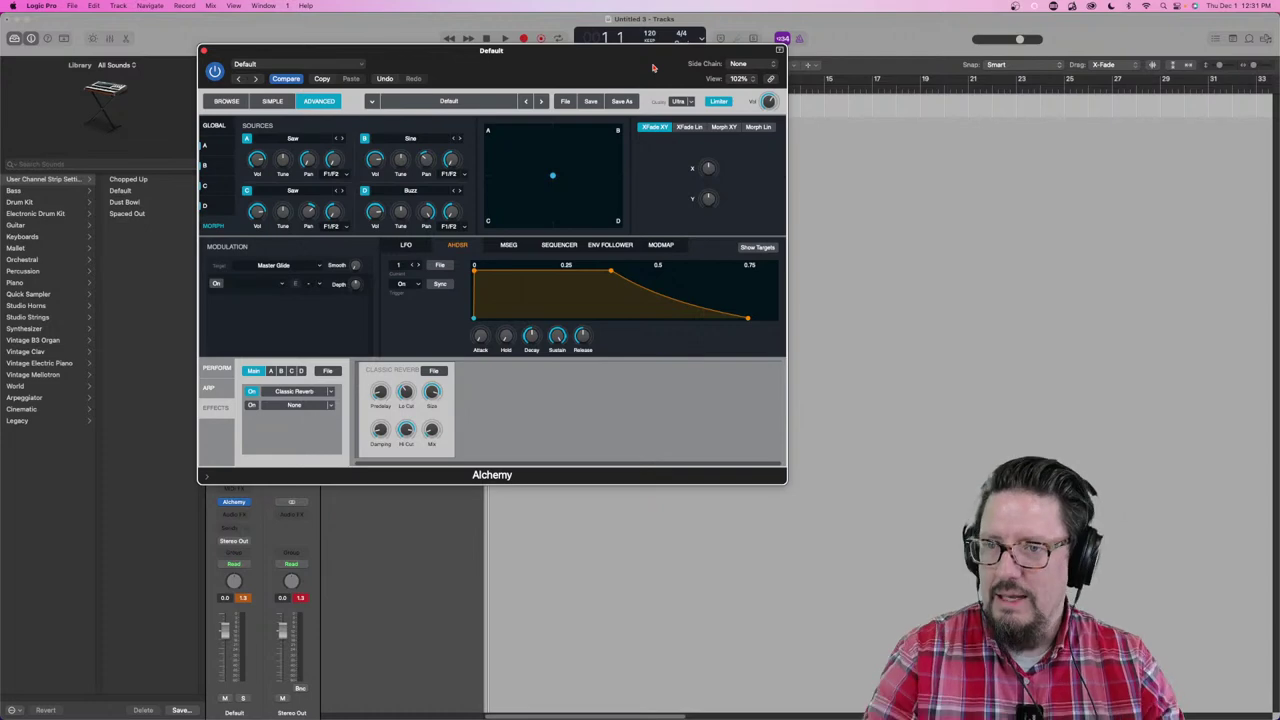
Step: Show source A's settings in Alchemy and move the plug-in window clear of the track's channel strip
click(212, 128)
click(205, 146)
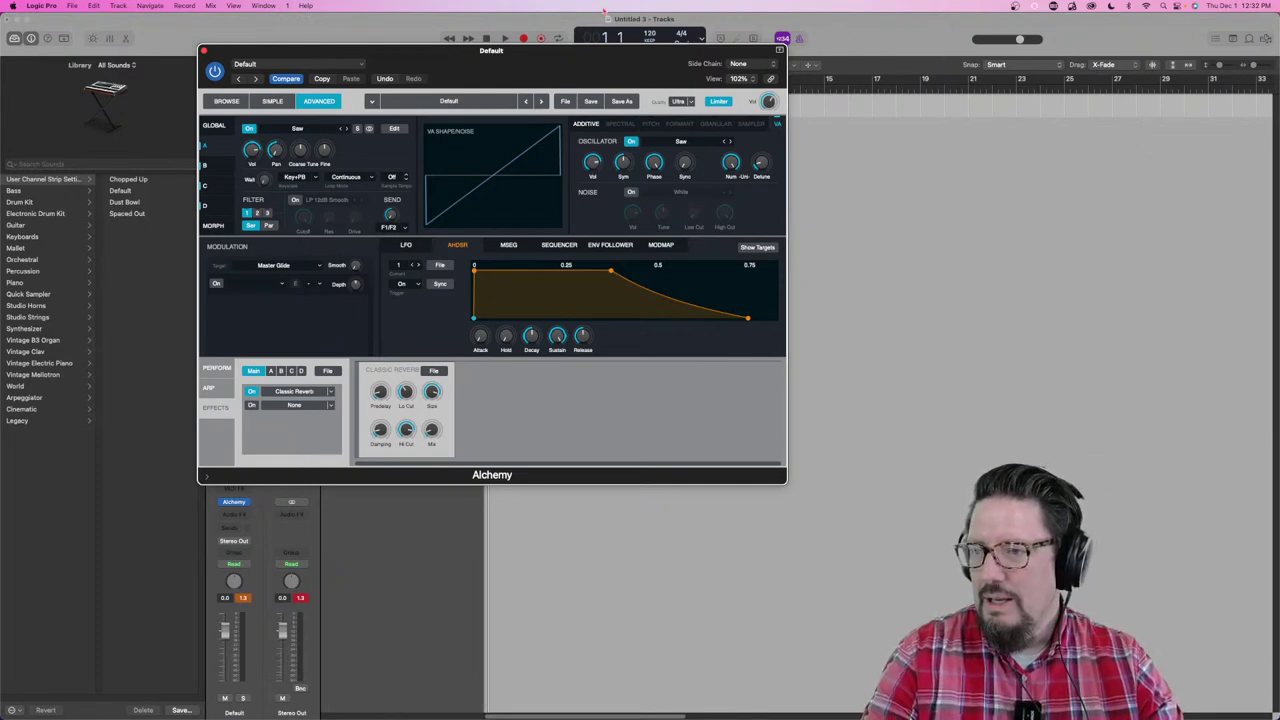
drag(441, 64, 643, 97)
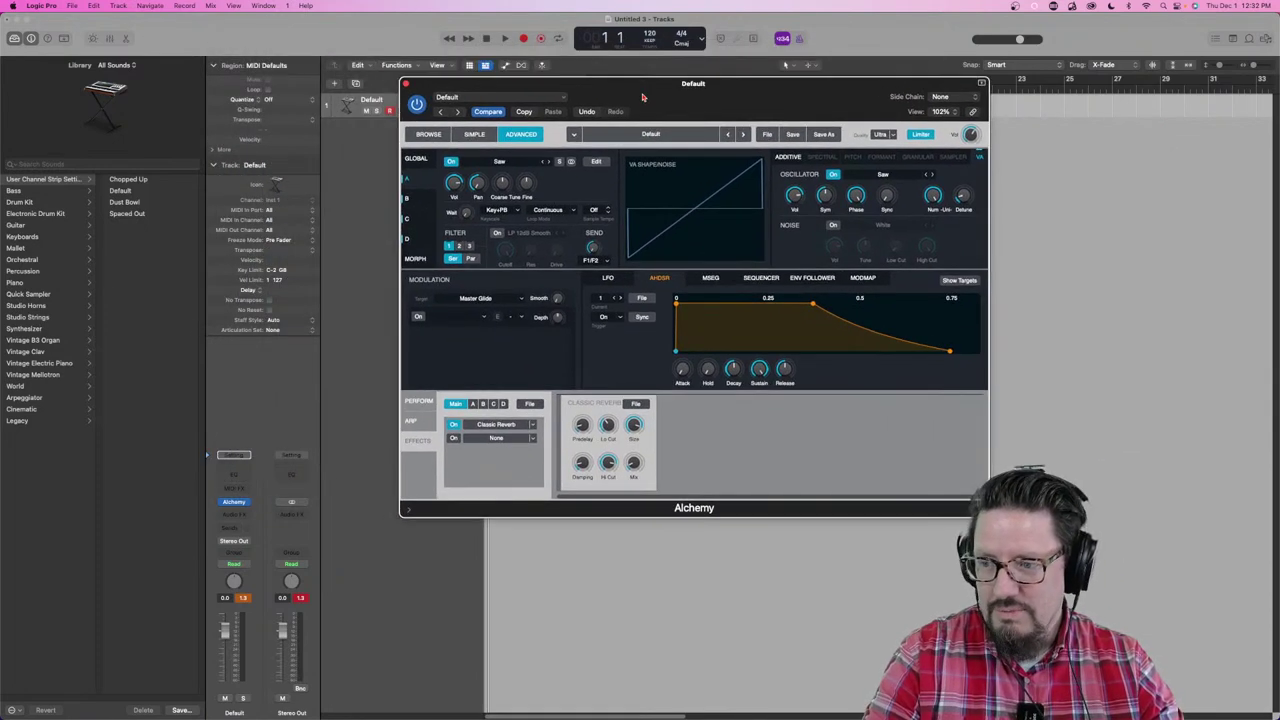
Step: Look over the instrument plug-ins available for the Default track's channel strip, and move the Alchemy window back over it
click(245, 503)
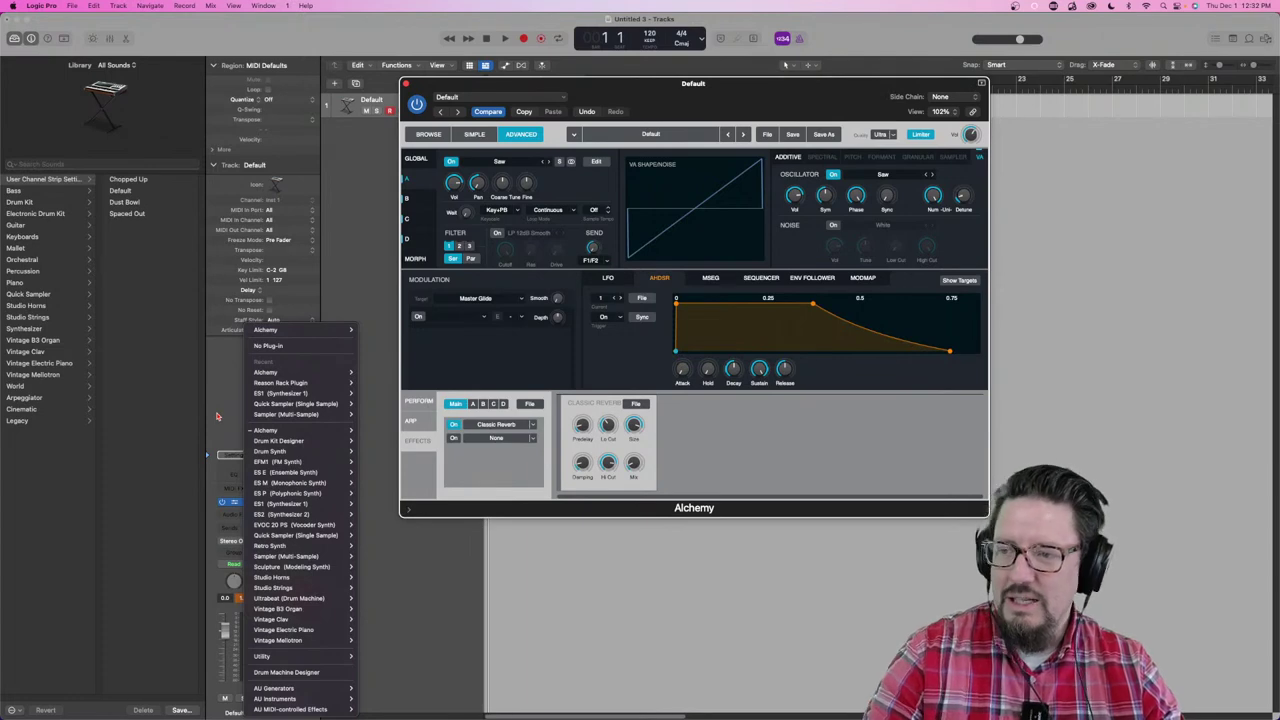
click(225, 433)
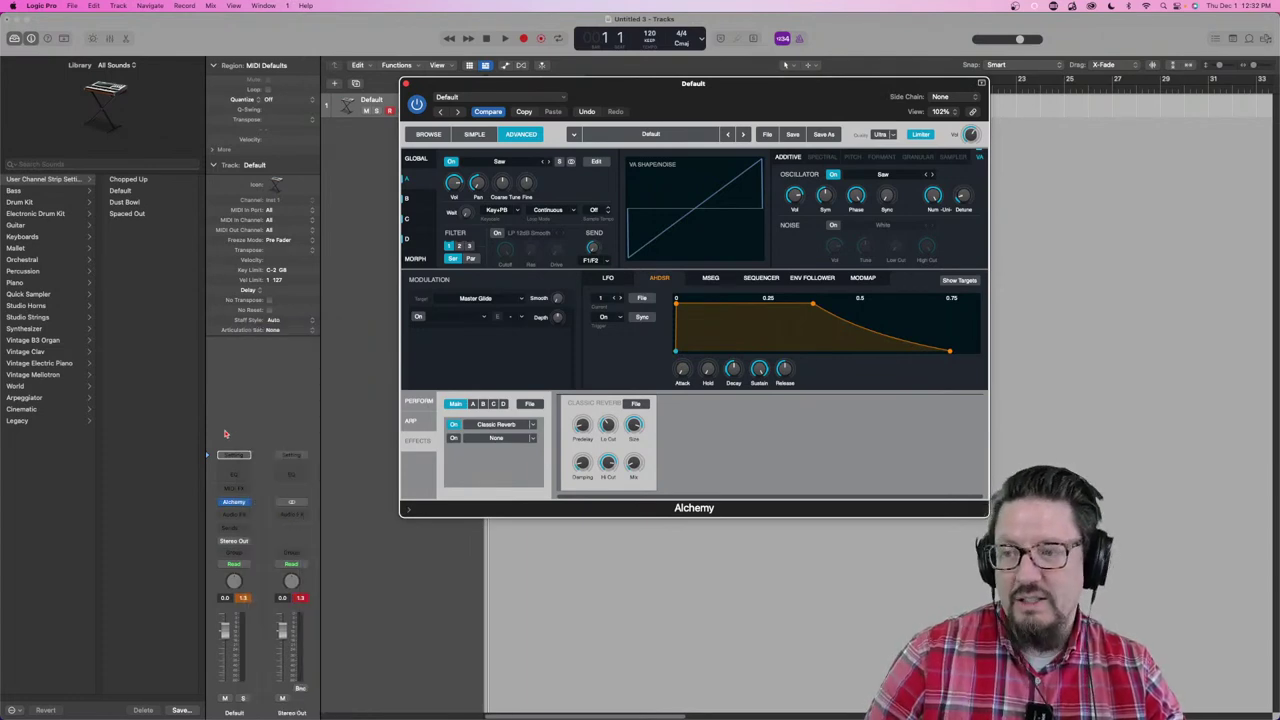
drag(700, 105, 511, 97)
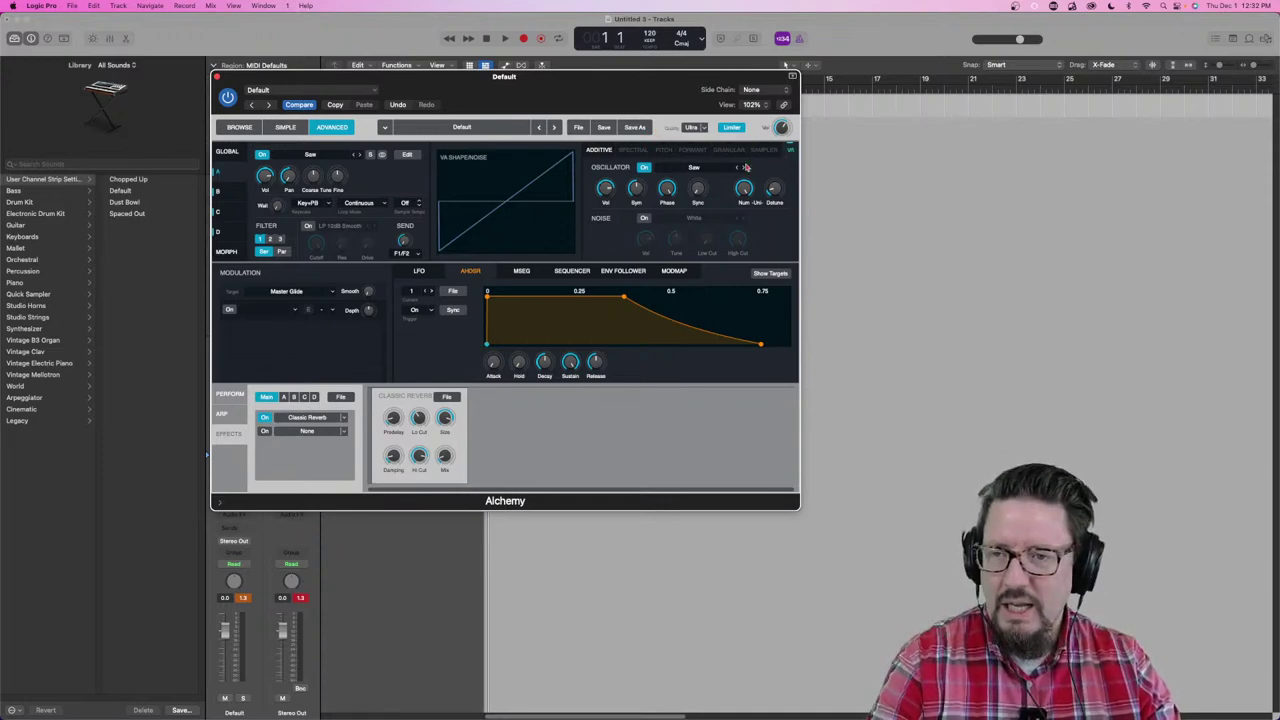
Step: View the waveform categories offered for source A's oscillator without changing the Saw wave
click(696, 168)
mouse_move(686, 184)
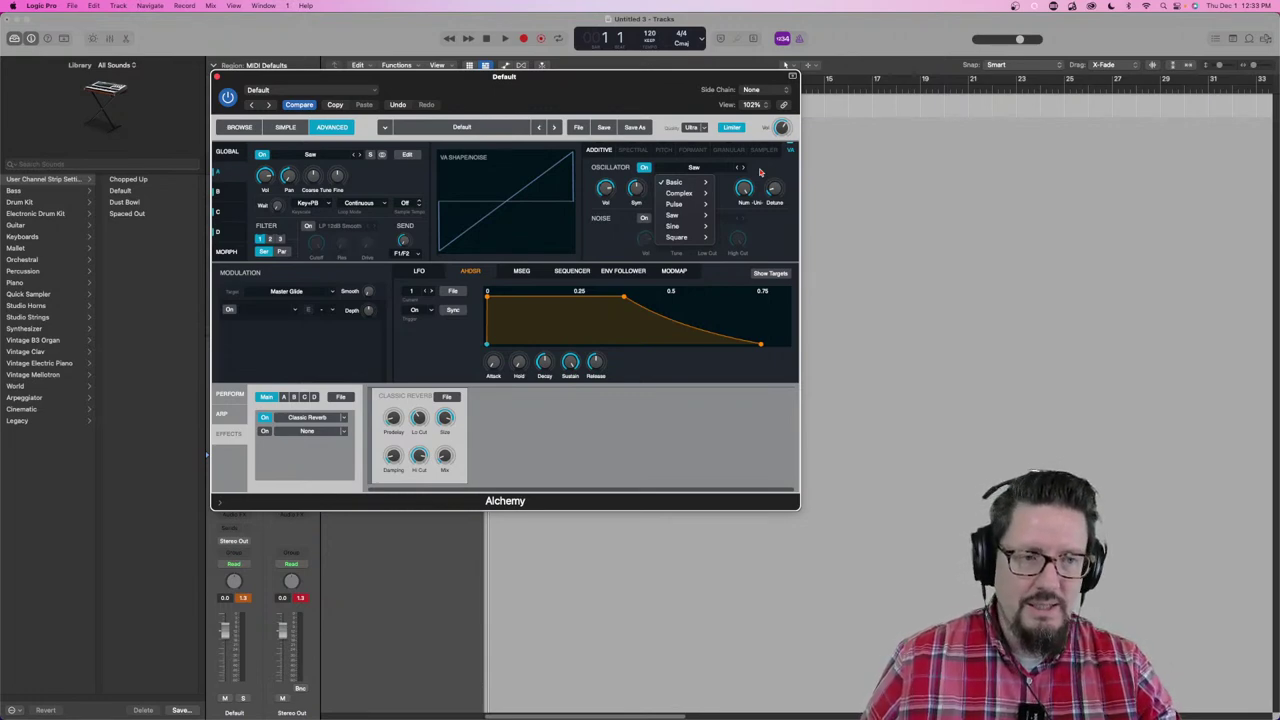
click(636, 91)
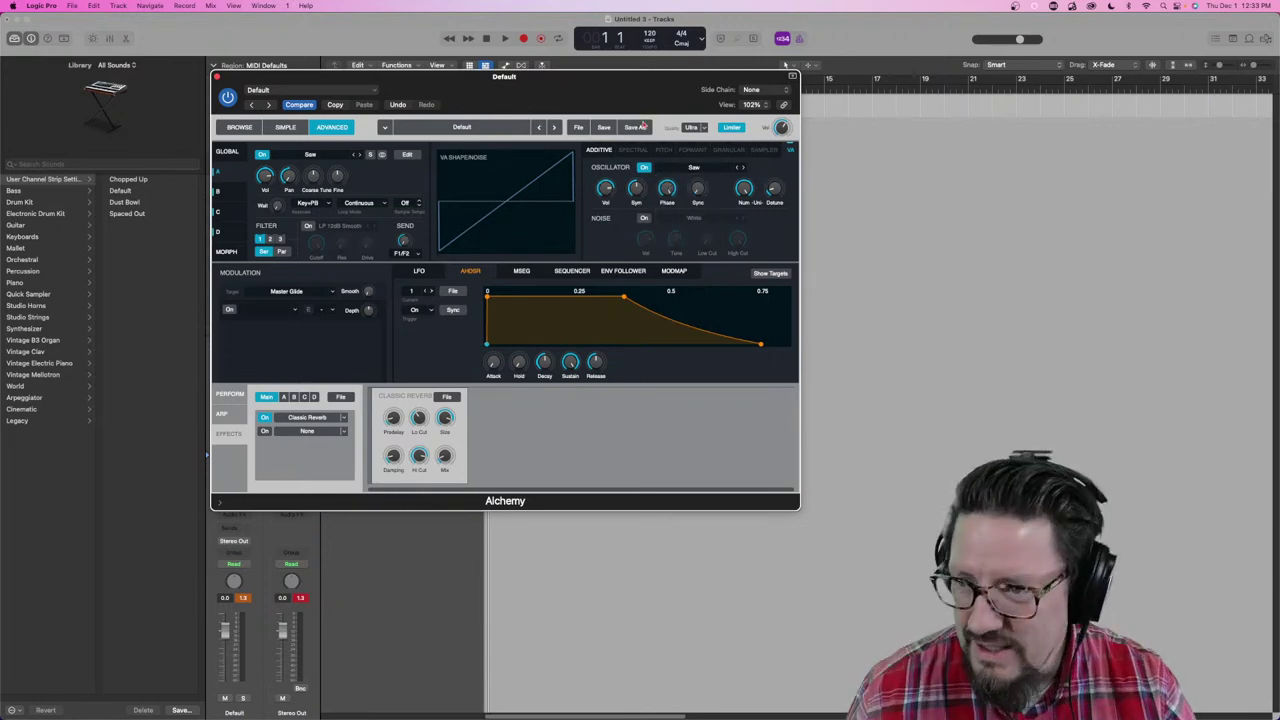
Step: Examine the unison Num and Detune controls of source A's oscillator, with the plug-in window moved off the channel strips
drag(416, 85, 557, 76)
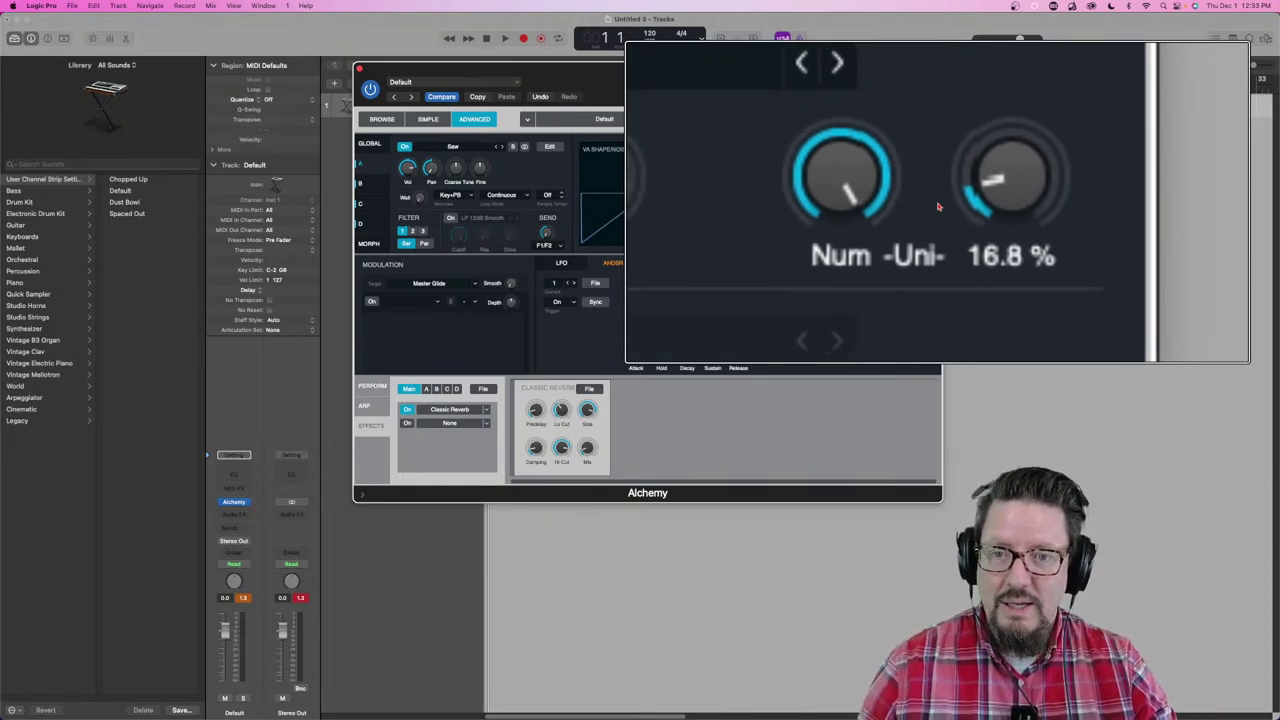
mouse_move(939, 207)
mouse_move(939, 207)
mouse_down()
mouse_move(940, 218)
mouse_move(938, 199)
mouse_up()
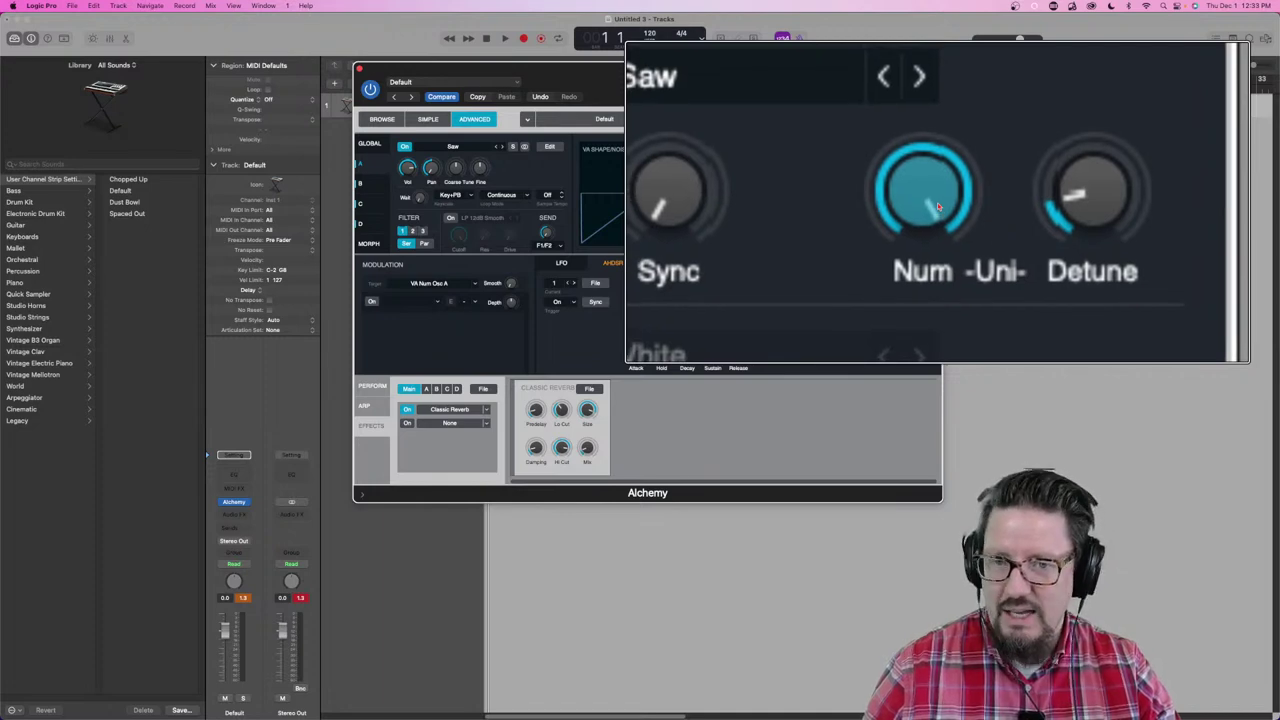
mouse_move(938, 207)
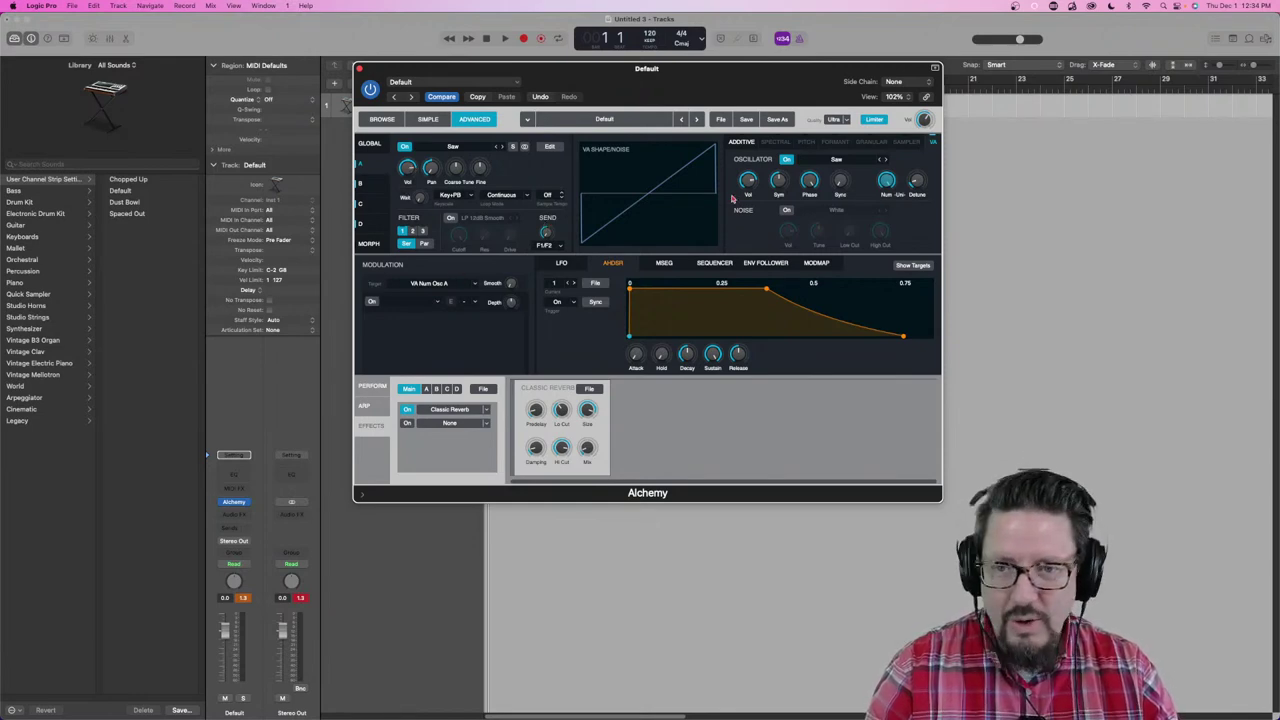
Step: Look through the settings of sources A, B, C and D one after another
click(370, 185)
click(375, 205)
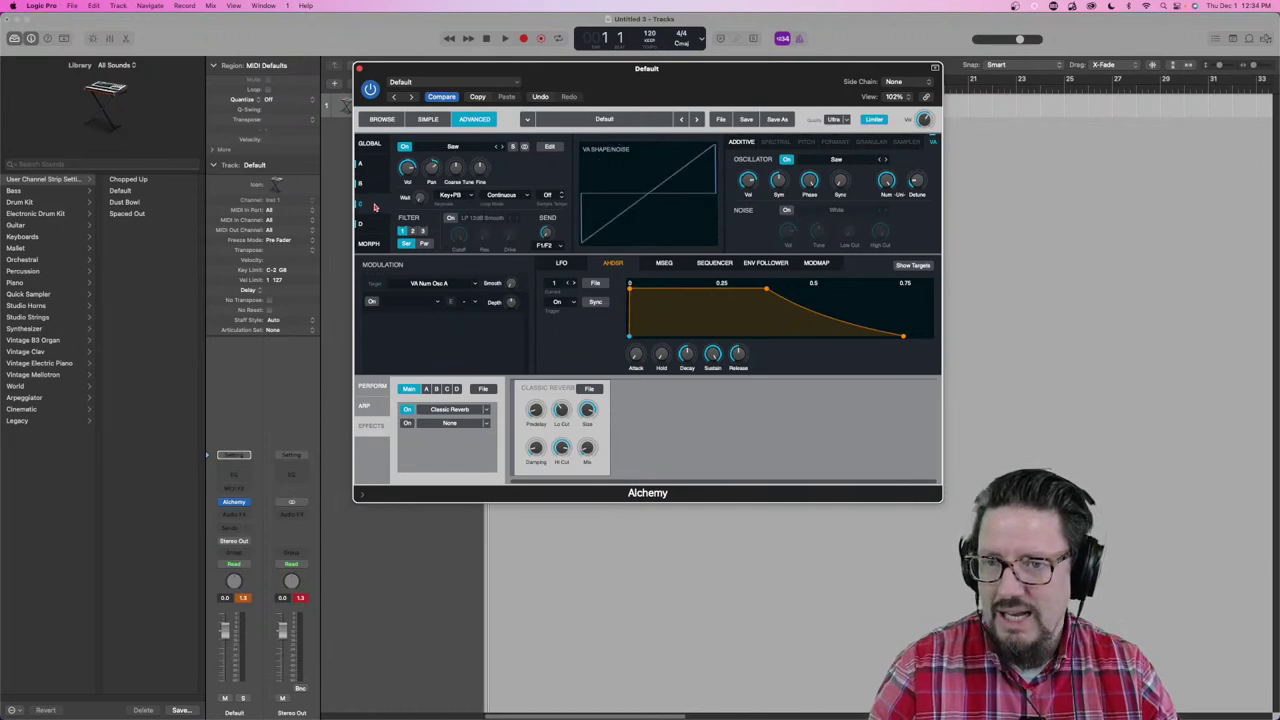
click(373, 167)
click(374, 184)
click(374, 204)
click(373, 225)
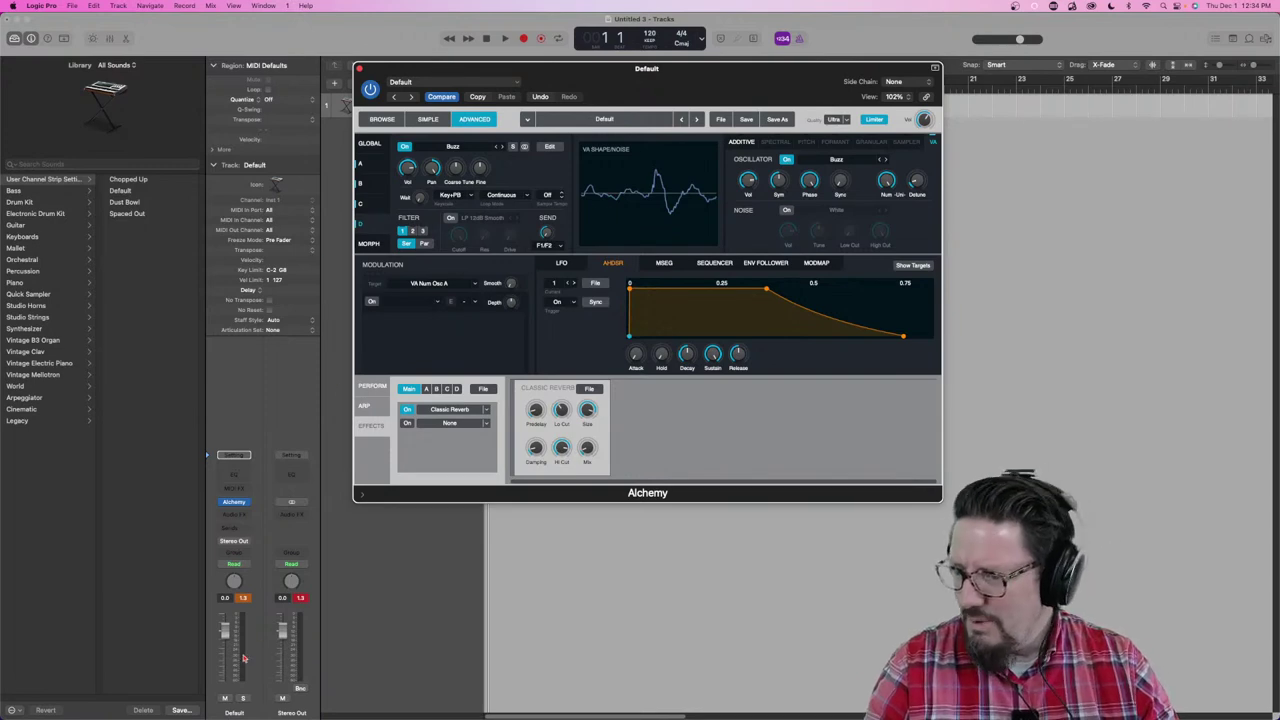
Step: Lower the Default track's volume fader to -3.3 dB
drag(226, 632, 225, 638)
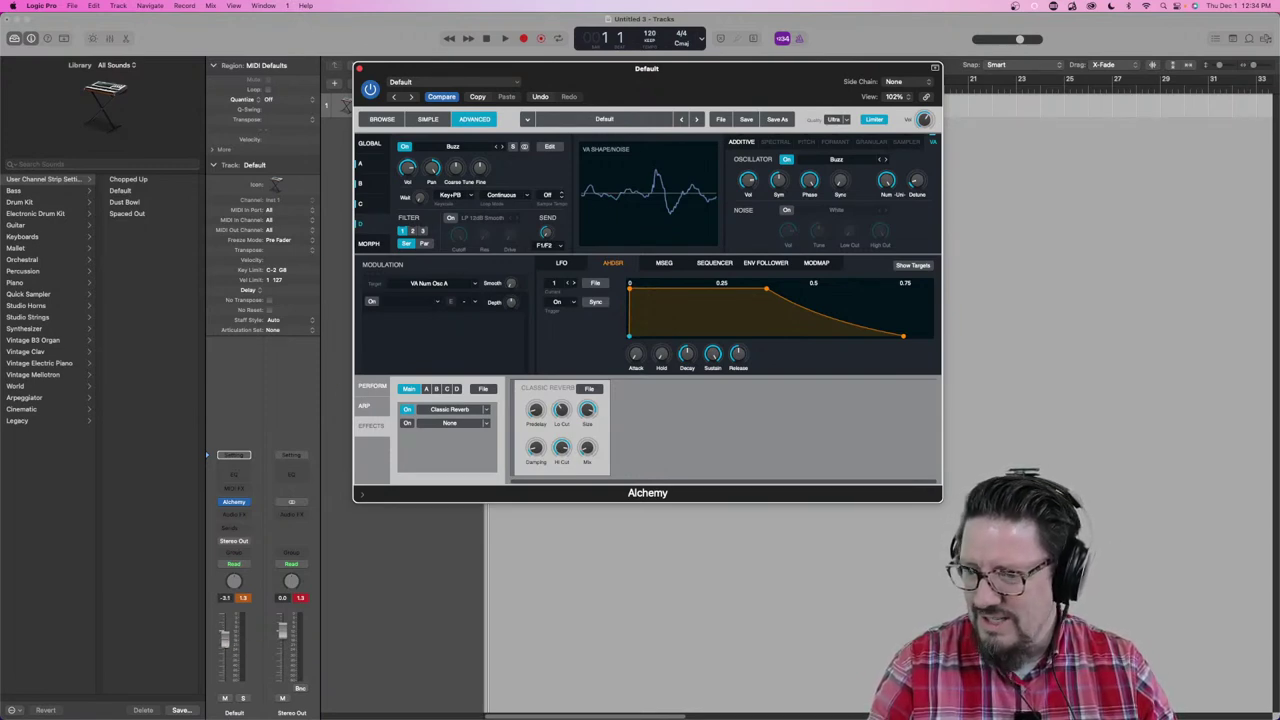
click(228, 650)
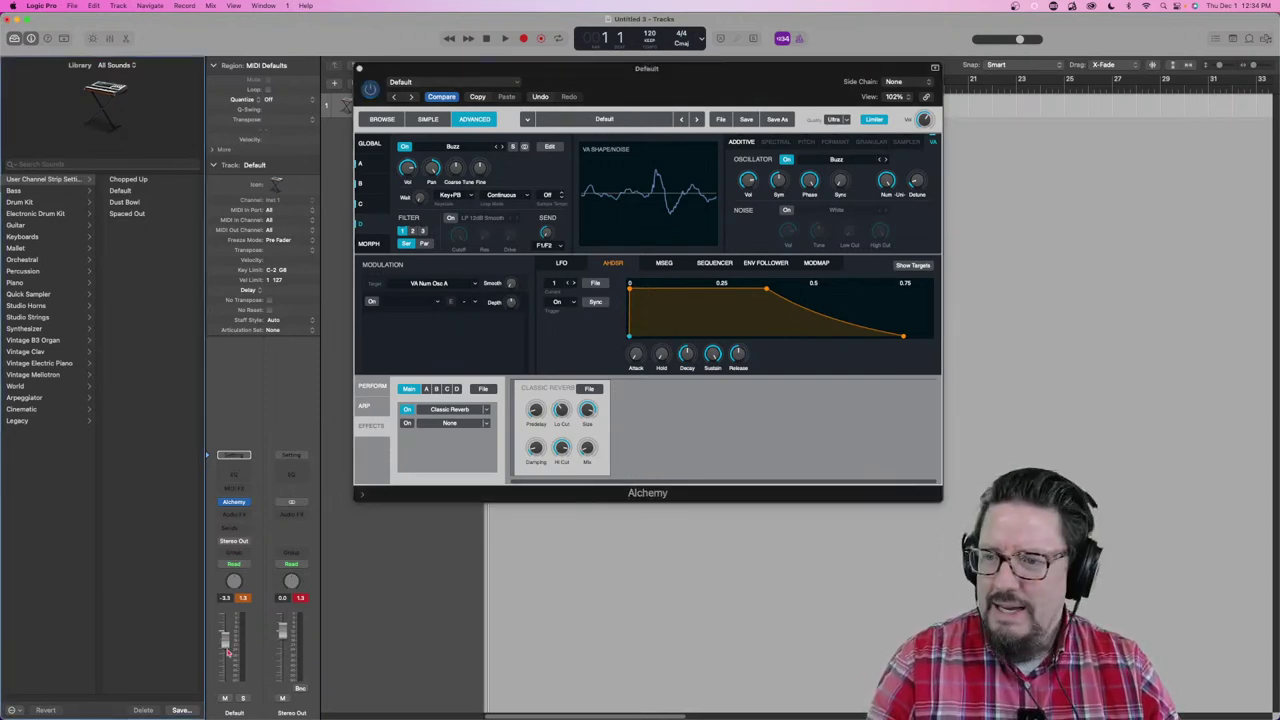
Step: View the arpeggiator settings, and check which reverb types the first main effect slot offers
click(366, 405)
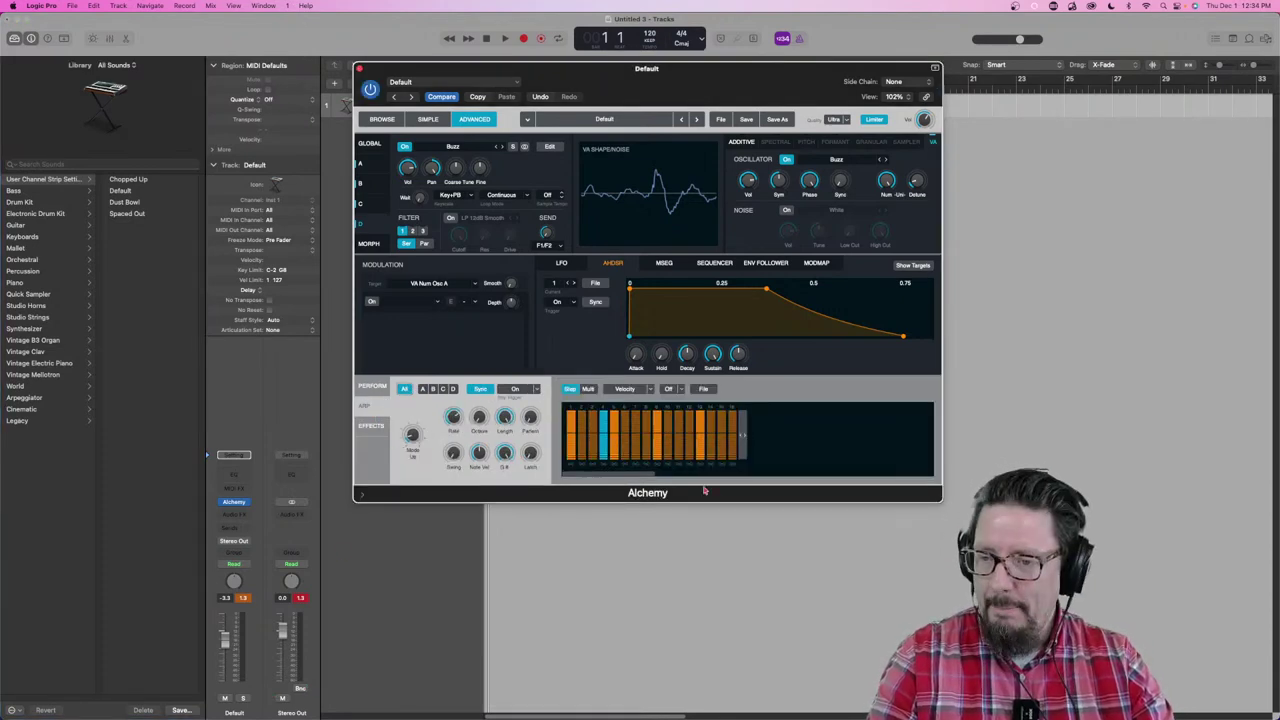
click(371, 426)
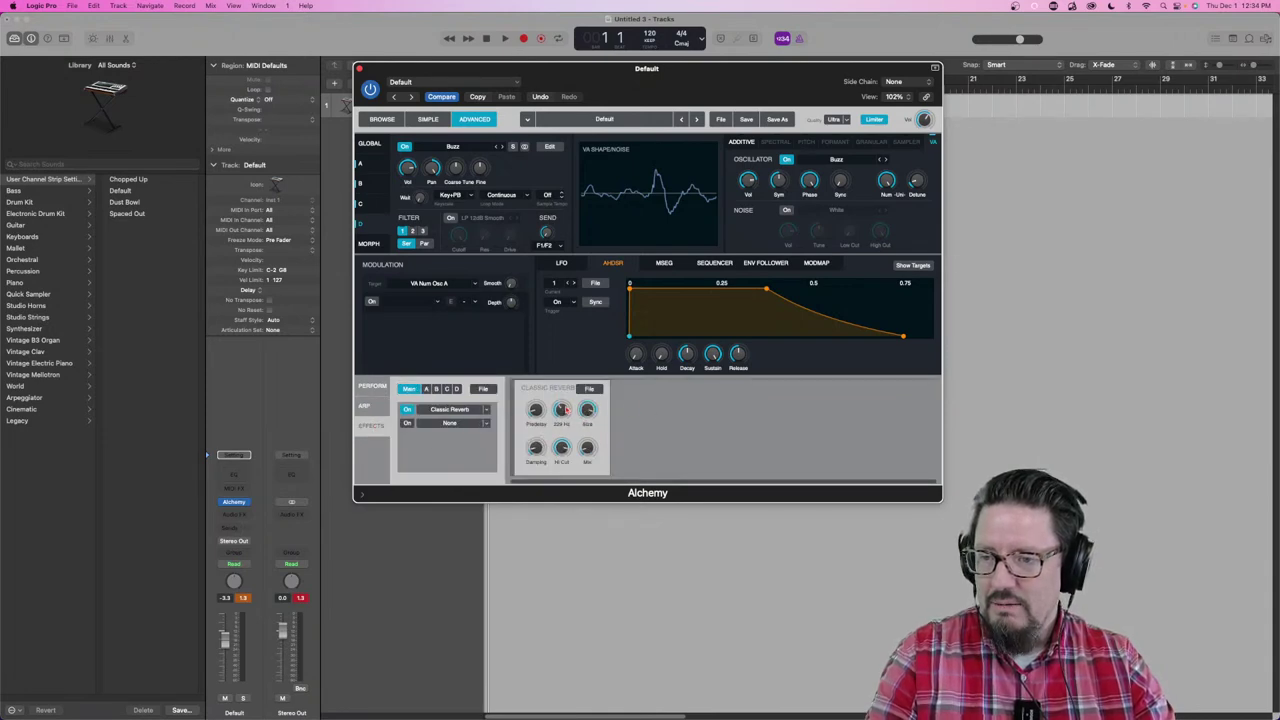
click(489, 410)
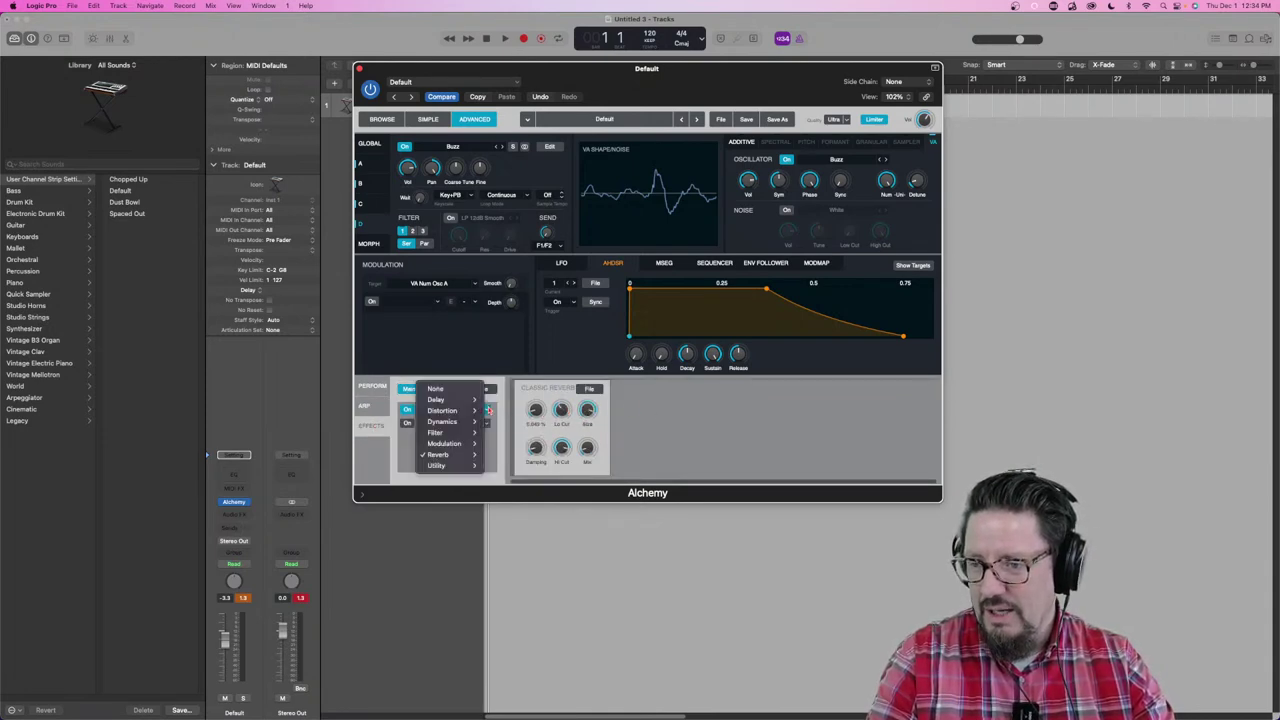
mouse_move(468, 457)
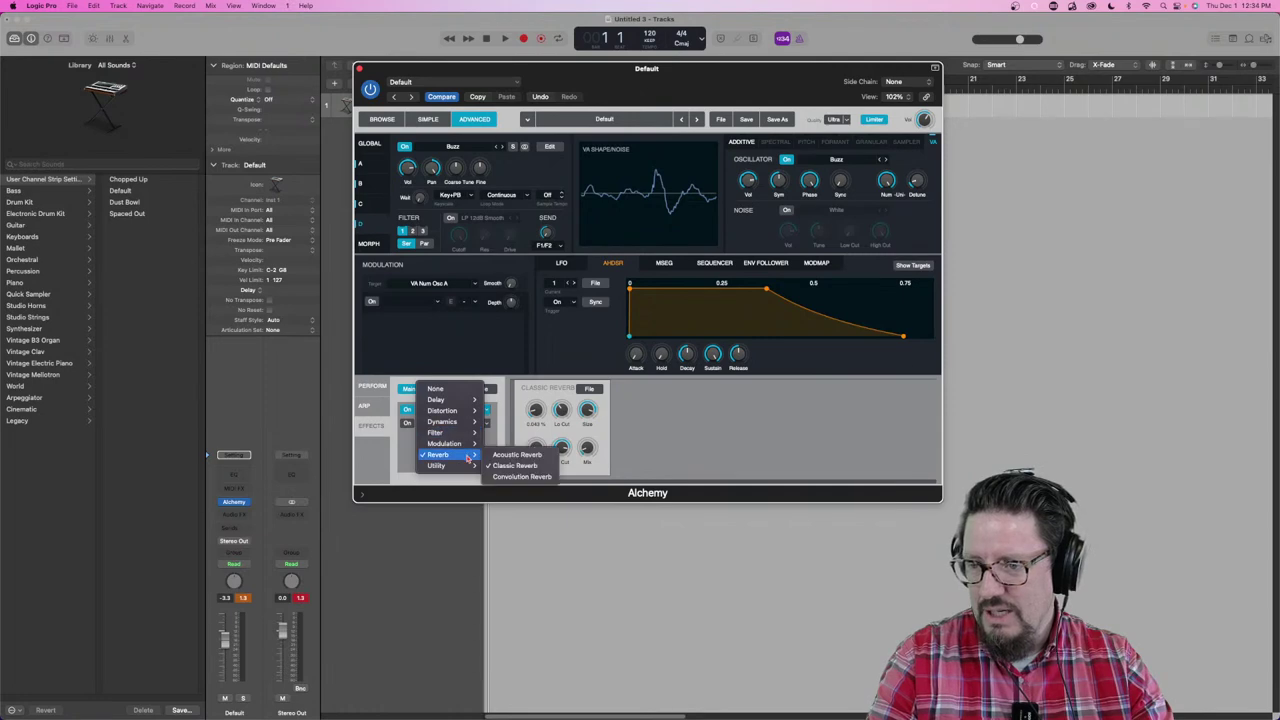
click(507, 373)
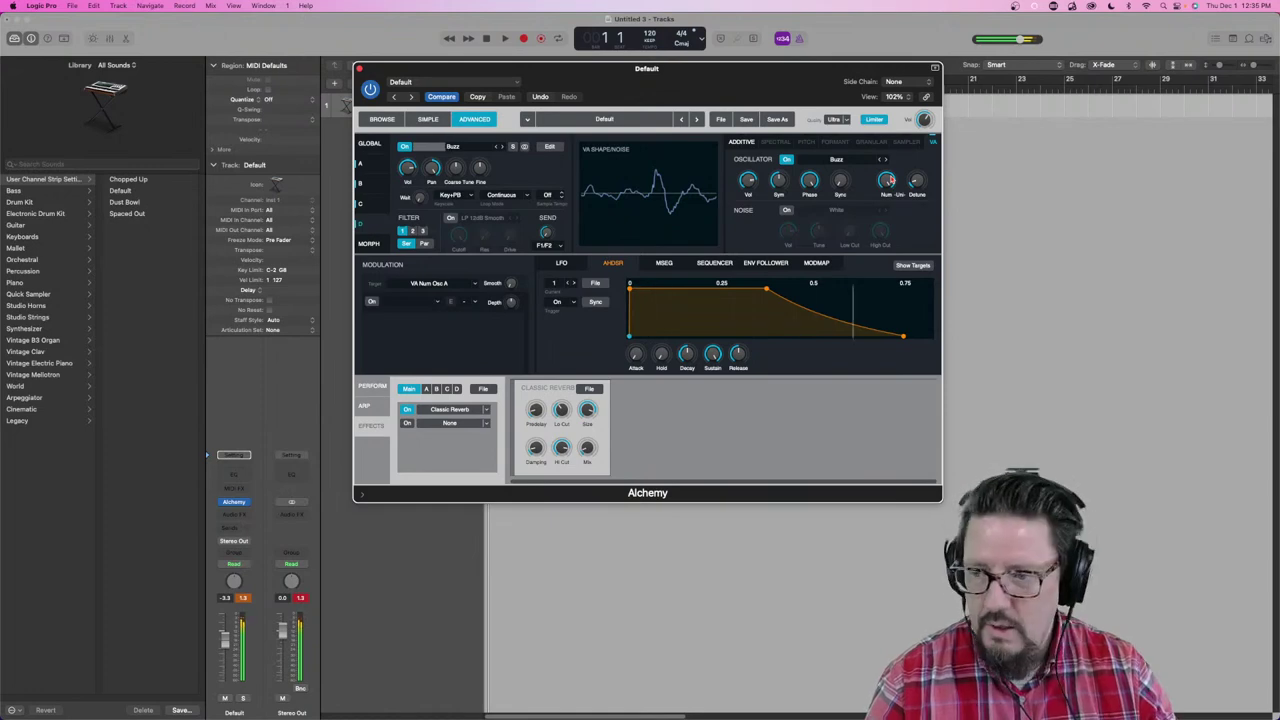
Step: In the global view, switch off sources B, C and D and centre source A's pan at 0 %
click(243, 597)
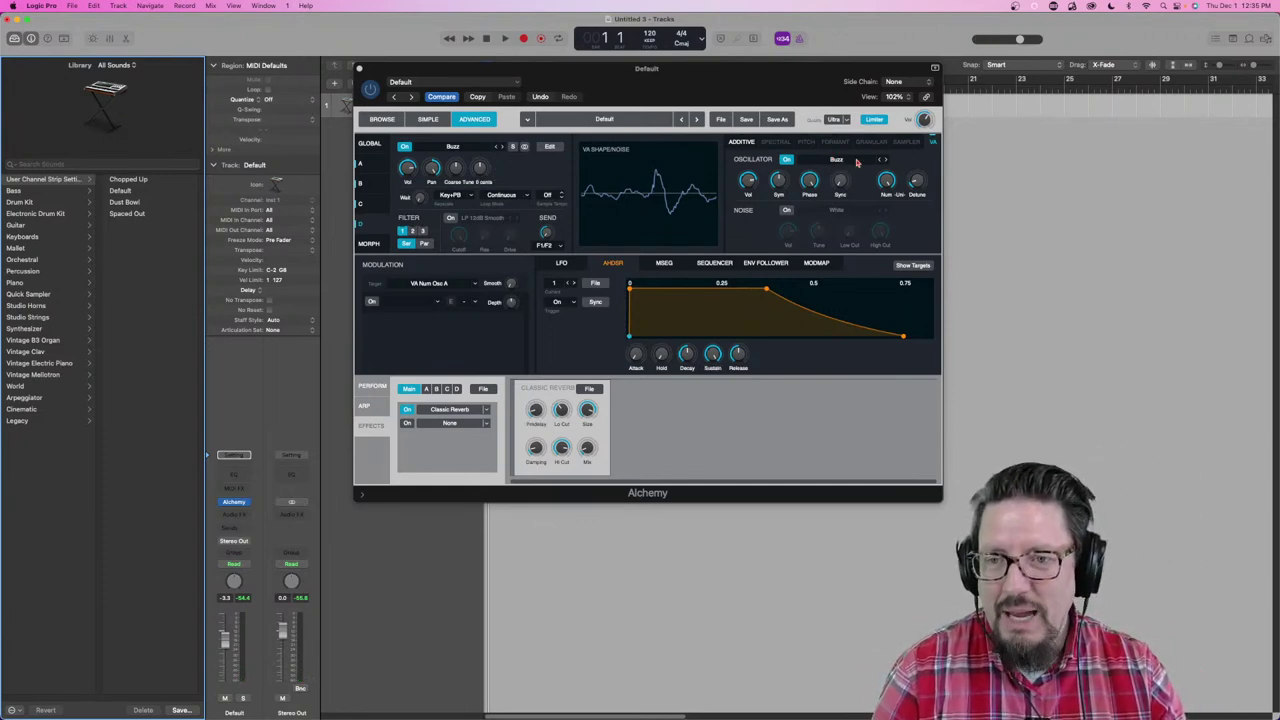
click(370, 144)
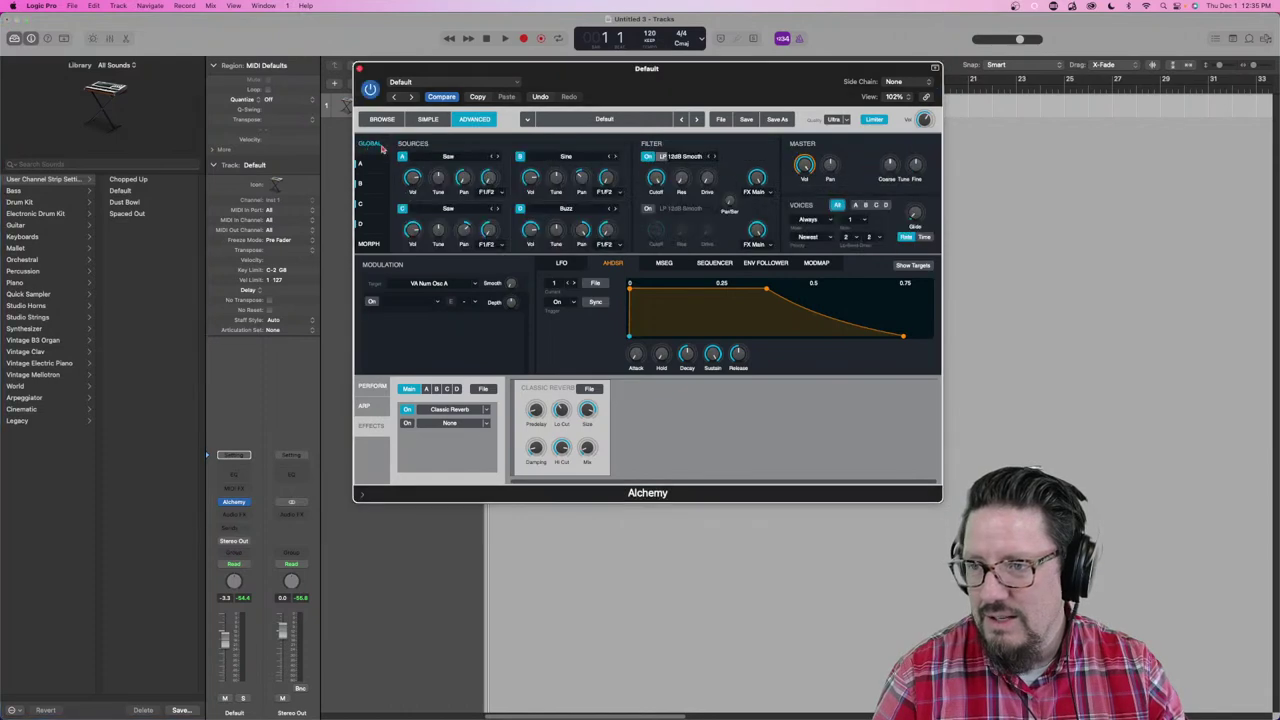
click(520, 209)
click(520, 157)
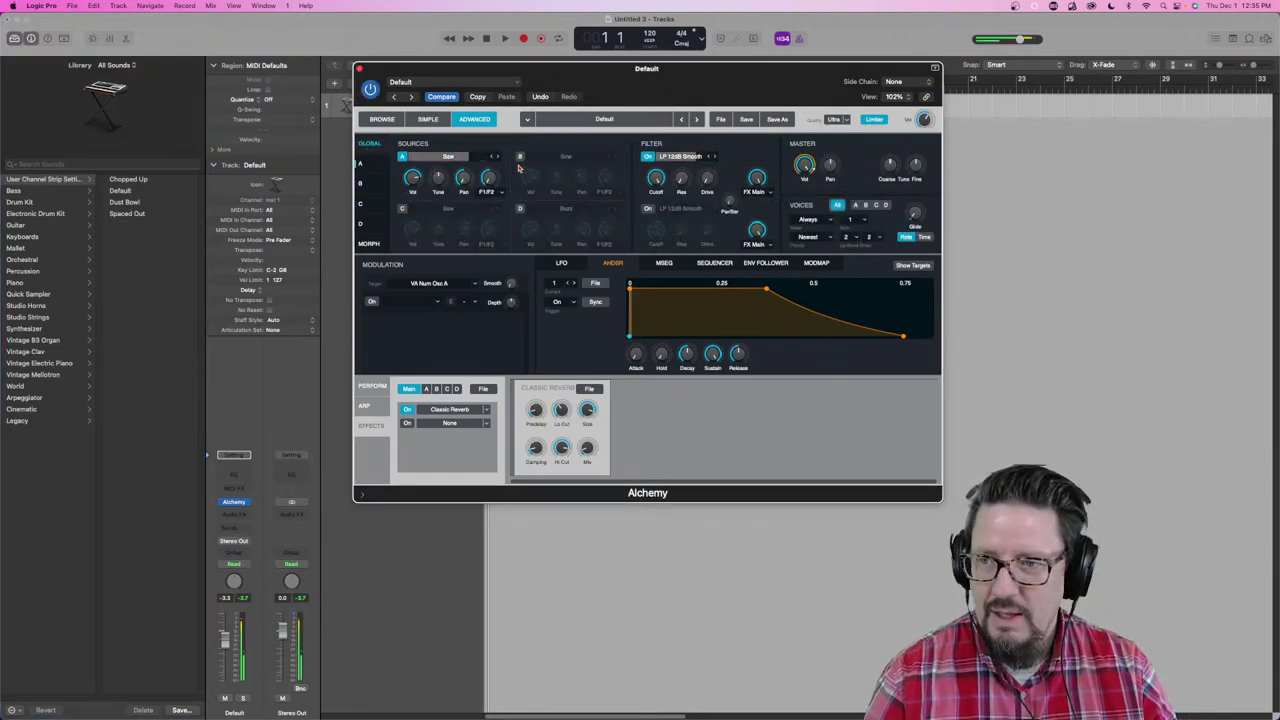
click(464, 178)
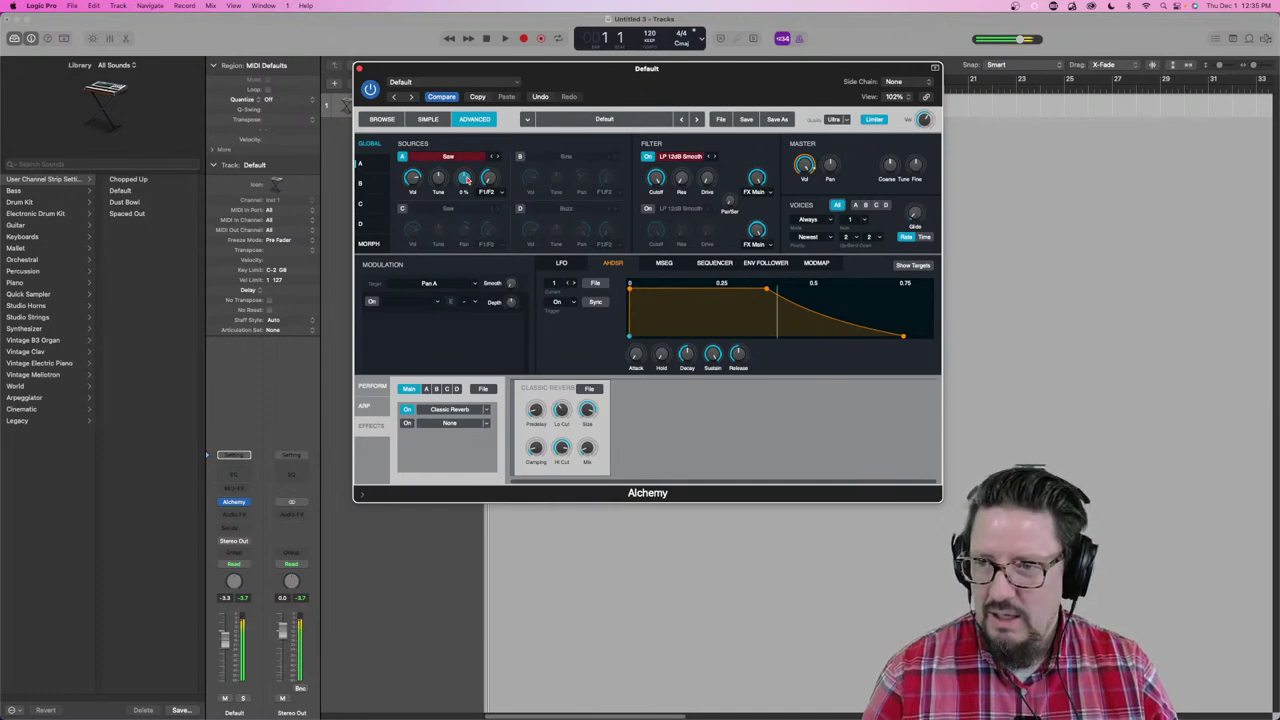
Step: Adjust the arpeggiator's mode for all sources and switch off the Classic Reverb effect
click(364, 405)
click(412, 434)
click(371, 427)
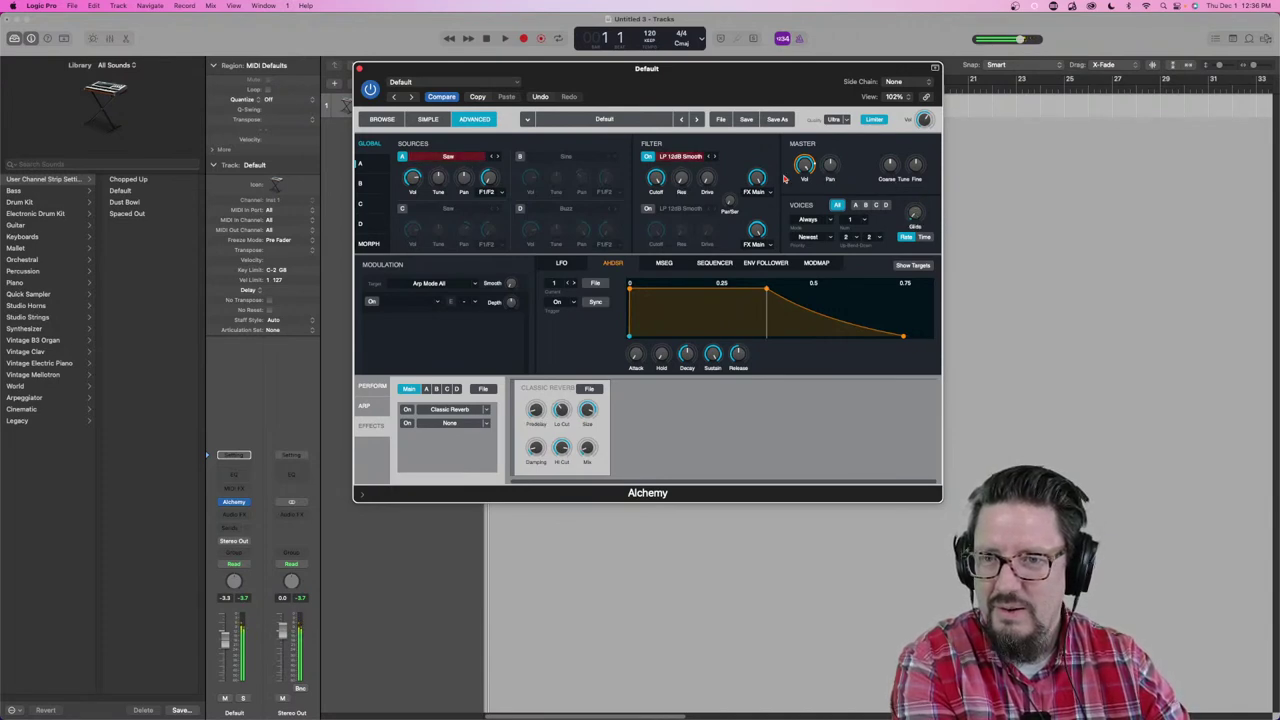
Step: Set the number of voices for all sources to 32
click(864, 220)
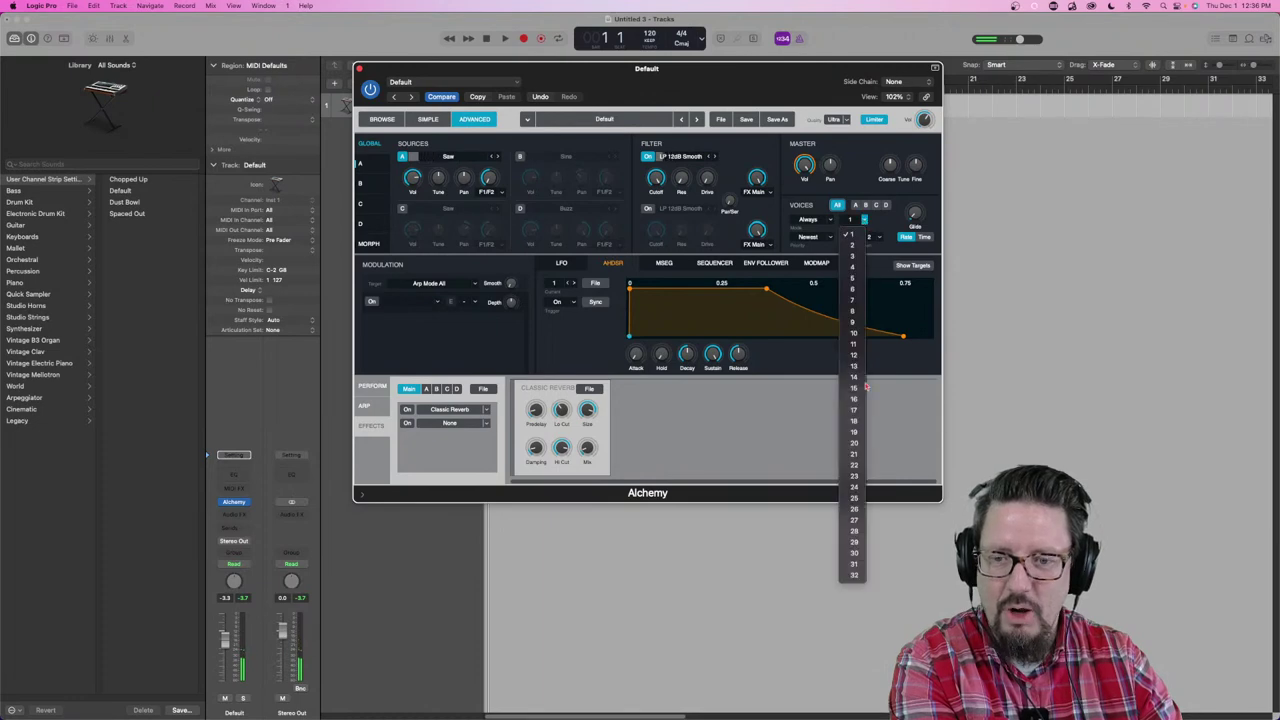
click(854, 577)
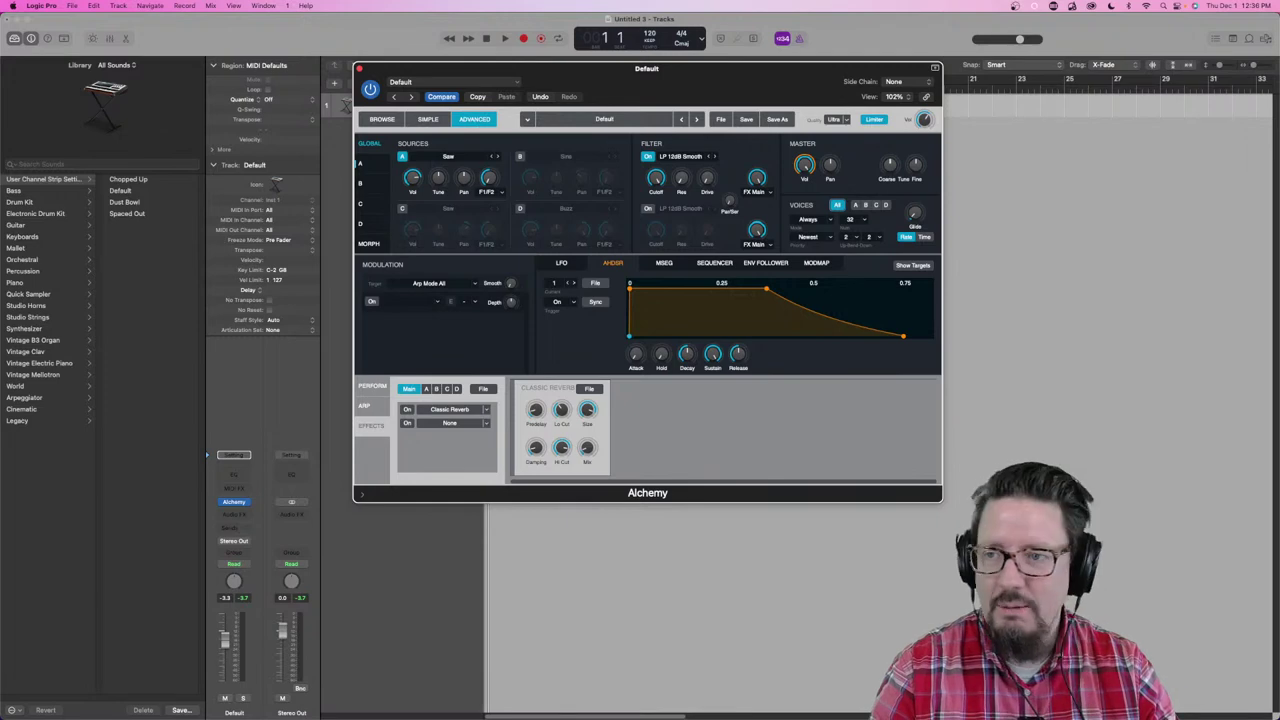
Step: Switch sources B, C and D back on, and set the Default track's volume fader to -11.6 dB
click(360, 163)
click(378, 146)
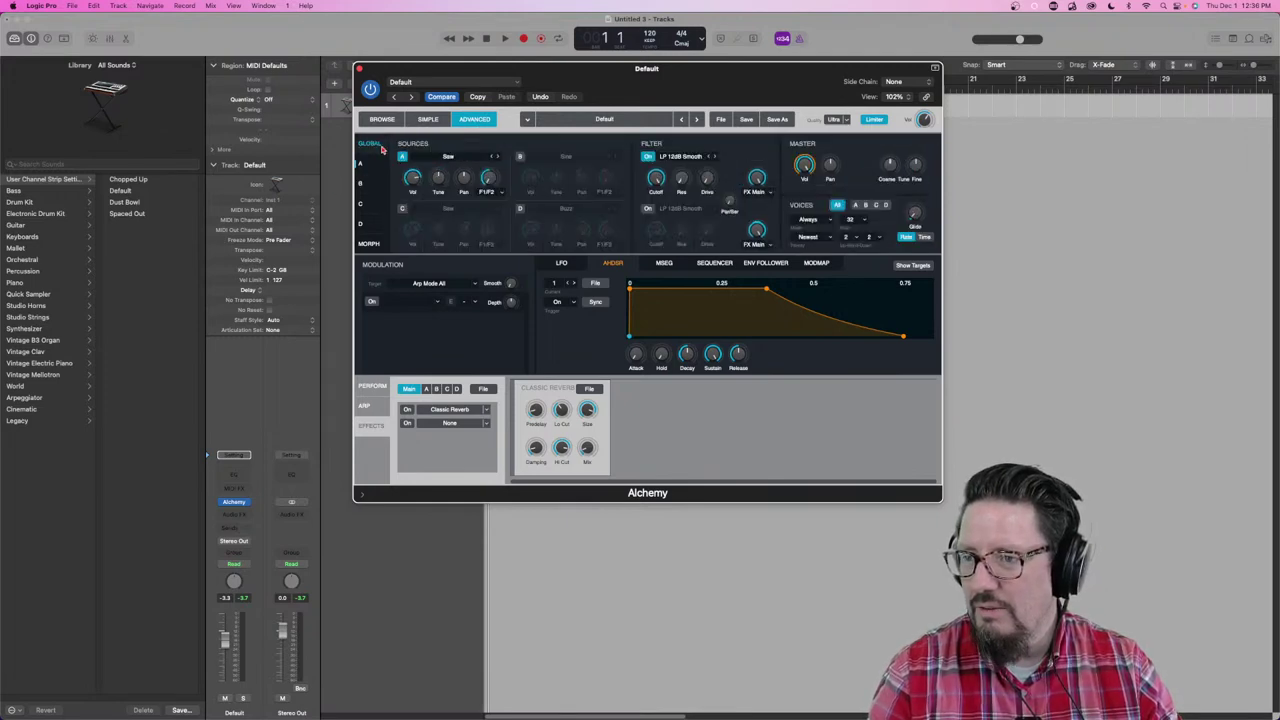
click(402, 209)
click(519, 208)
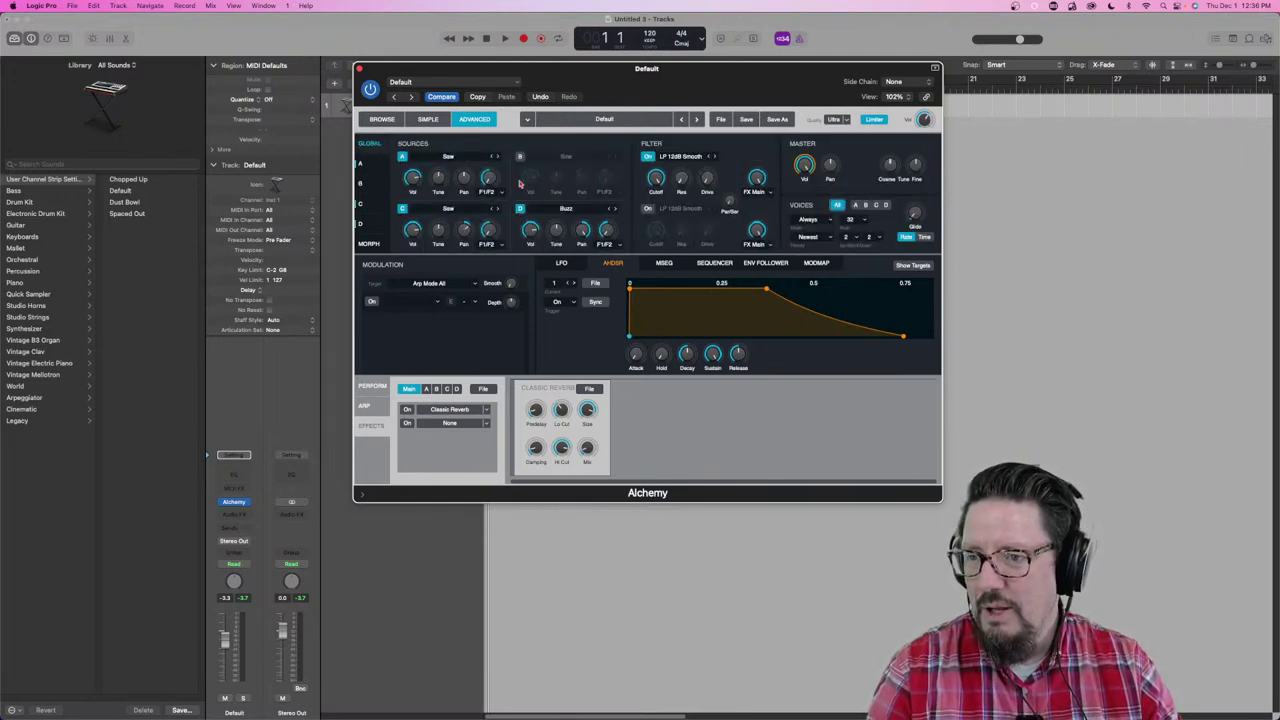
click(519, 156)
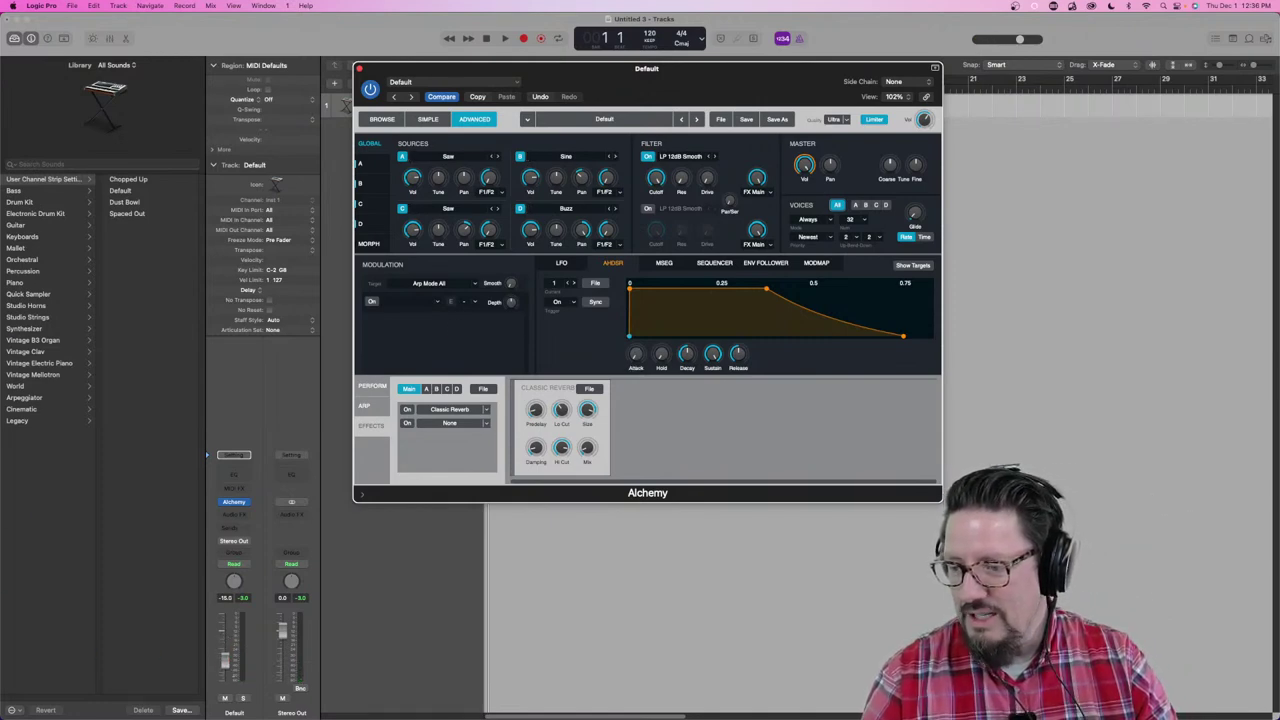
click(232, 680)
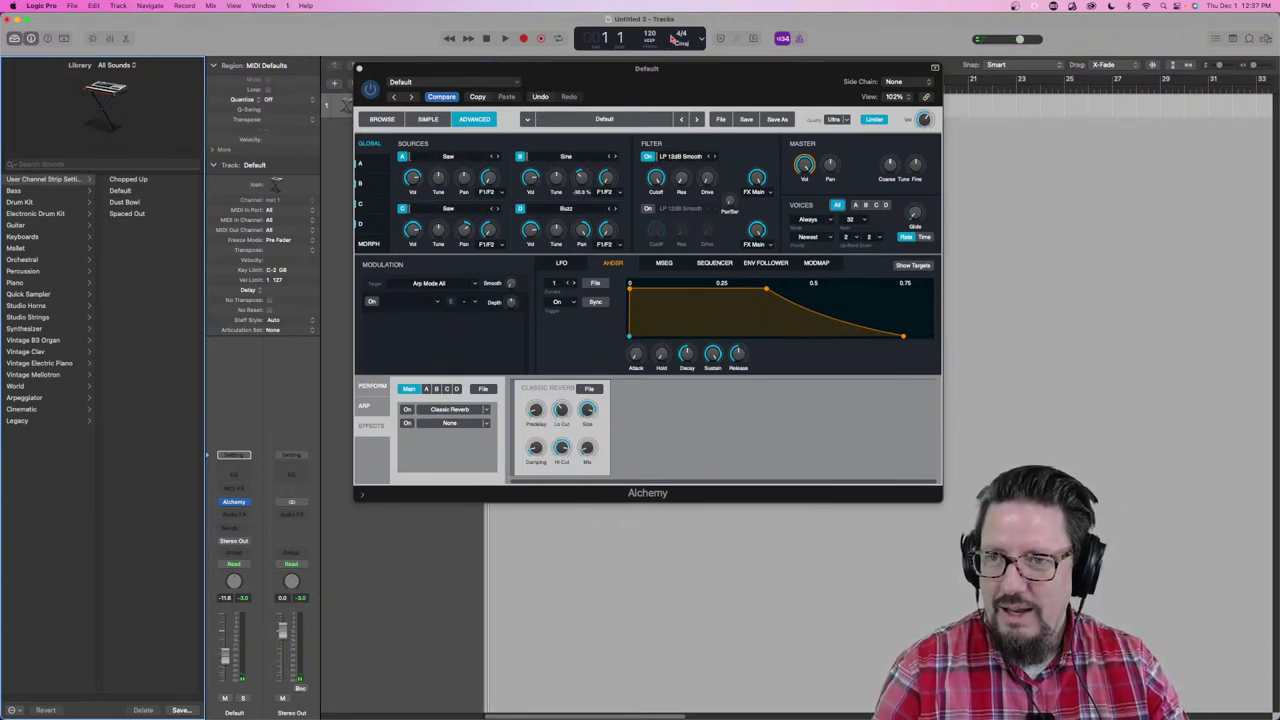
Step: Change the control bar display to Custom, and open the Performance Meter in the empty area beside the Alchemy window
click(703, 38)
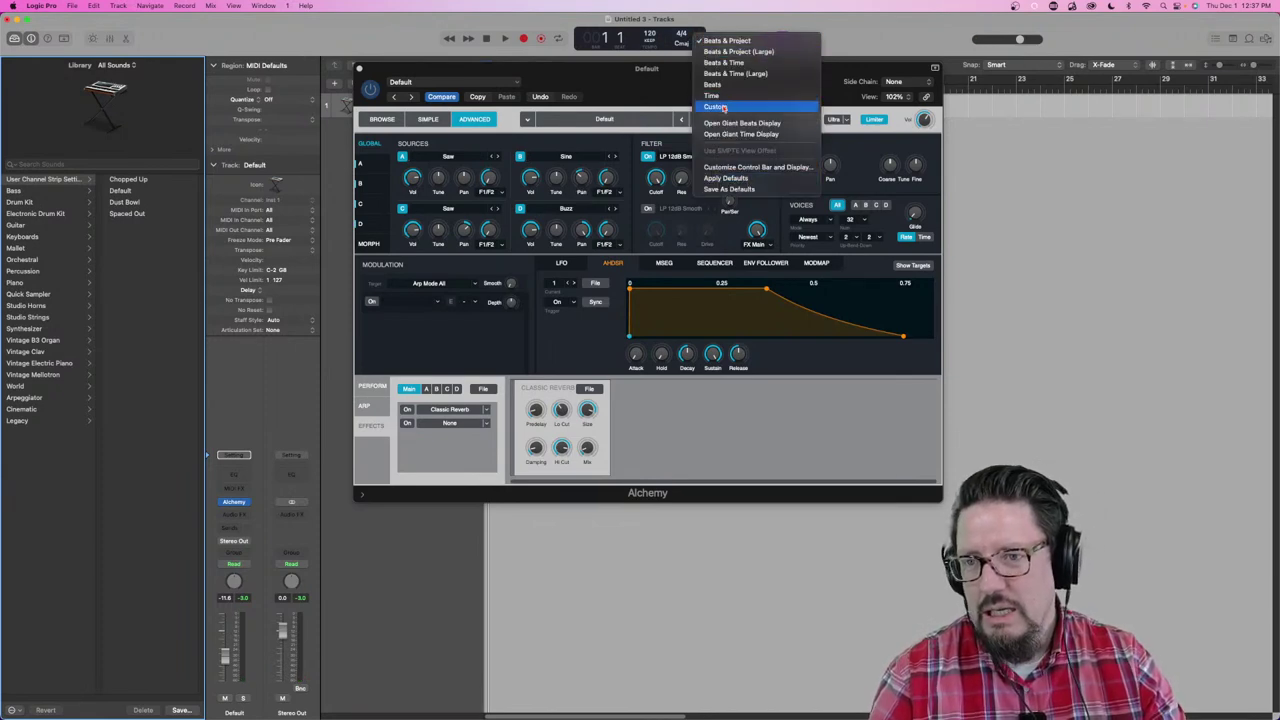
click(718, 106)
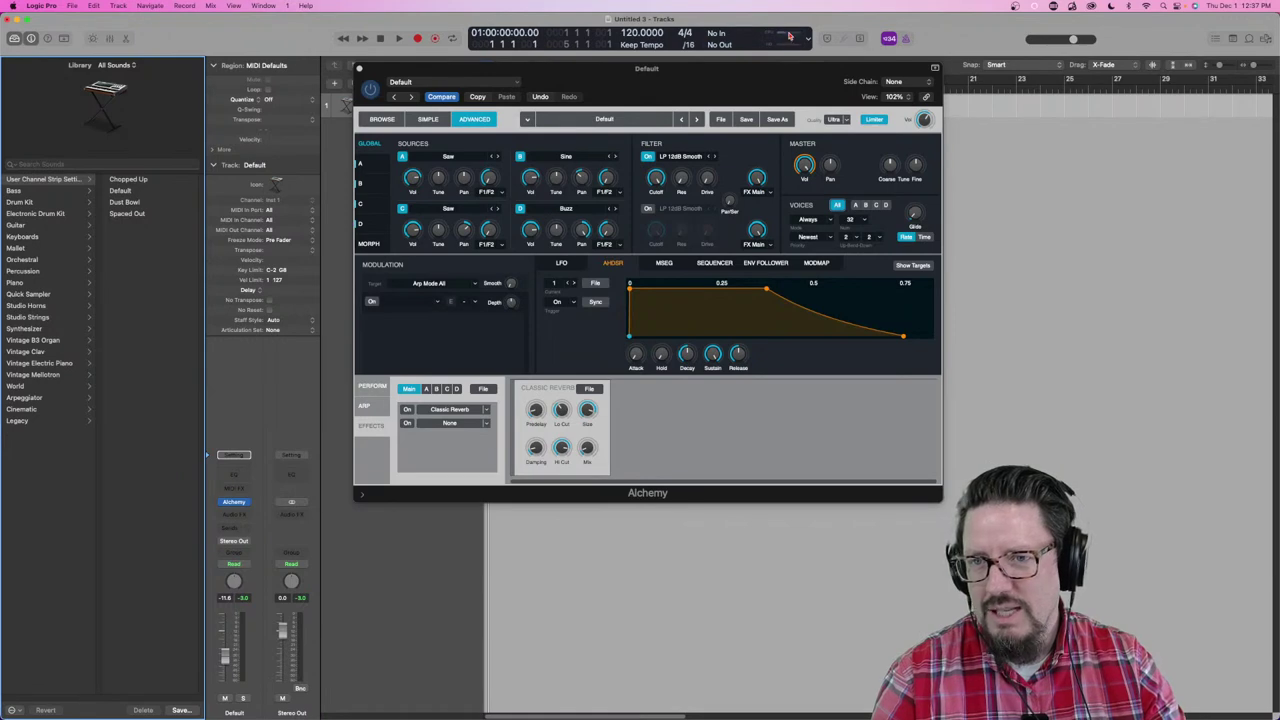
click(790, 42)
drag(1115, 143, 1137, 114)
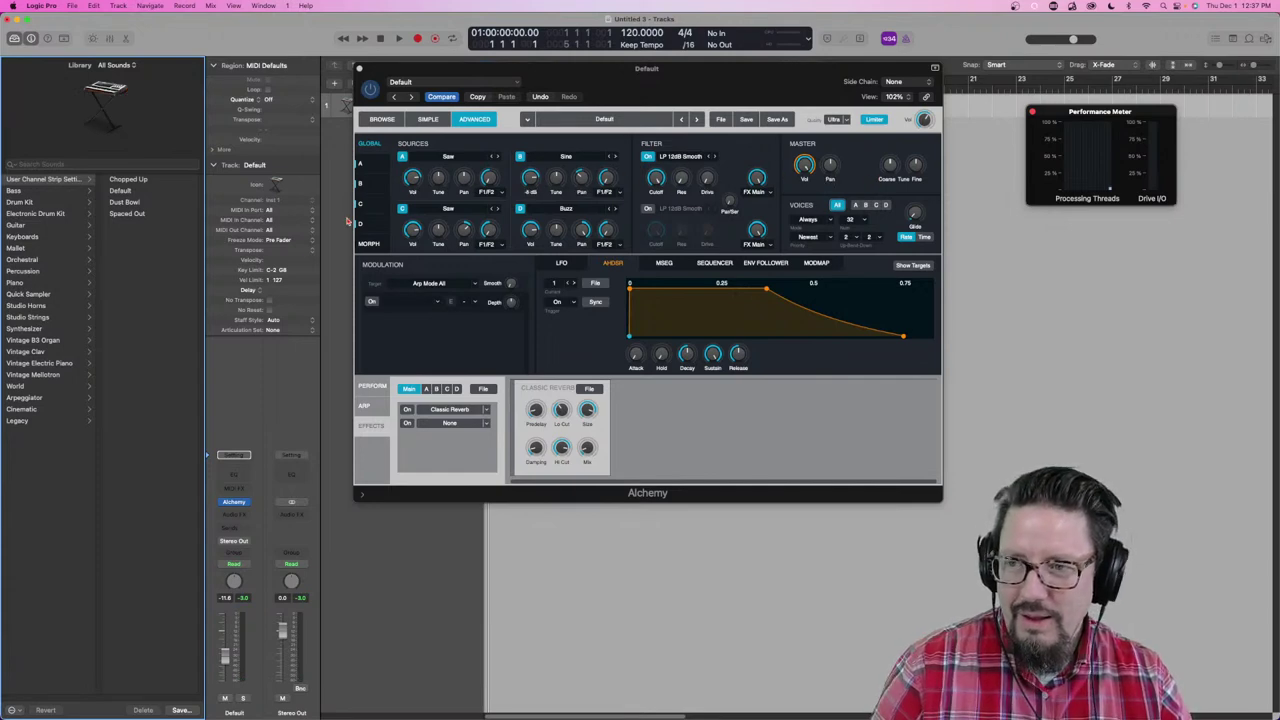
Step: Show source A's settings to examine its oscillator volume and unison controls
click(382, 168)
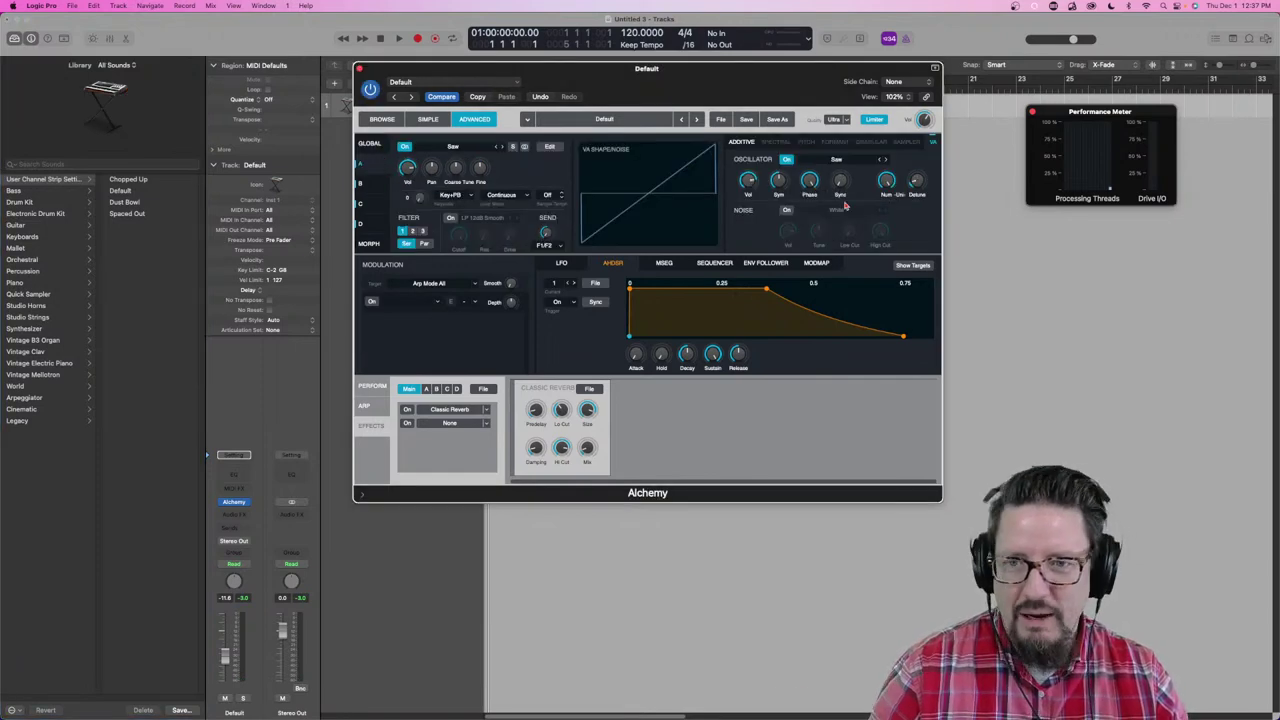
mouse_move(893, 189)
mouse_move(742, 180)
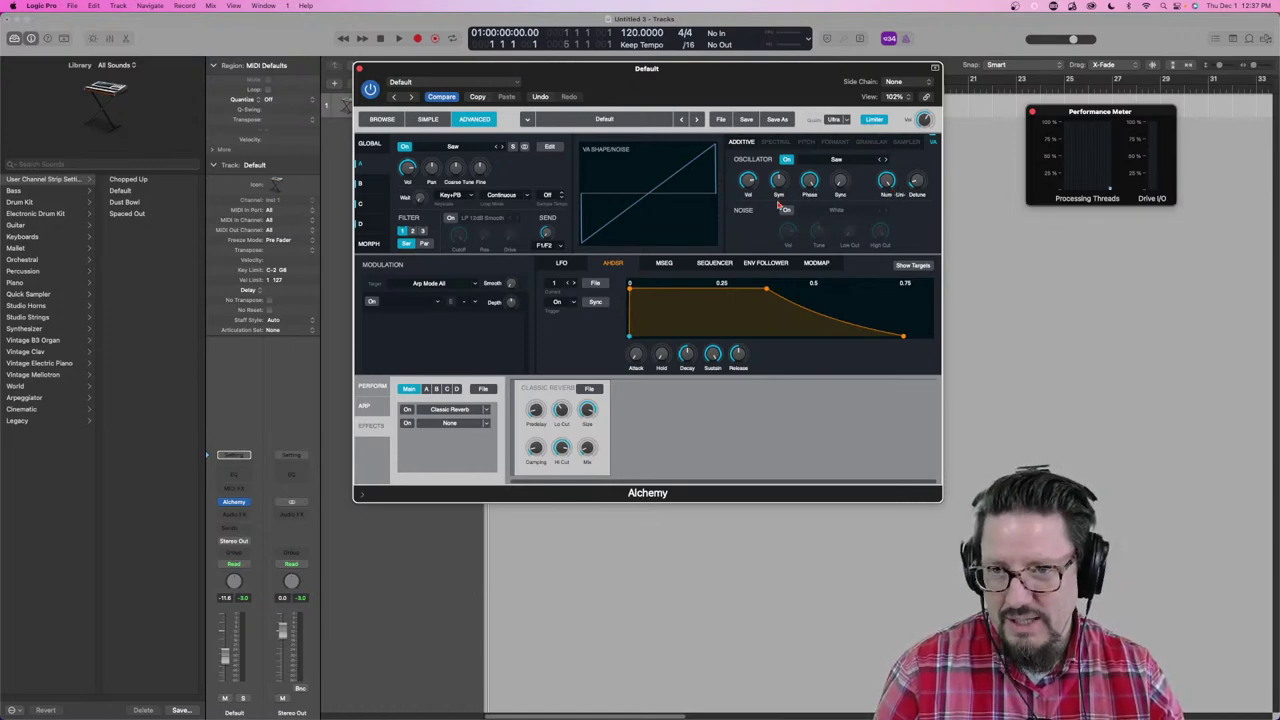
Step: Select source A's oscillator symmetry as the modulation target, and switch off sources B, C and D in the global view
click(777, 181)
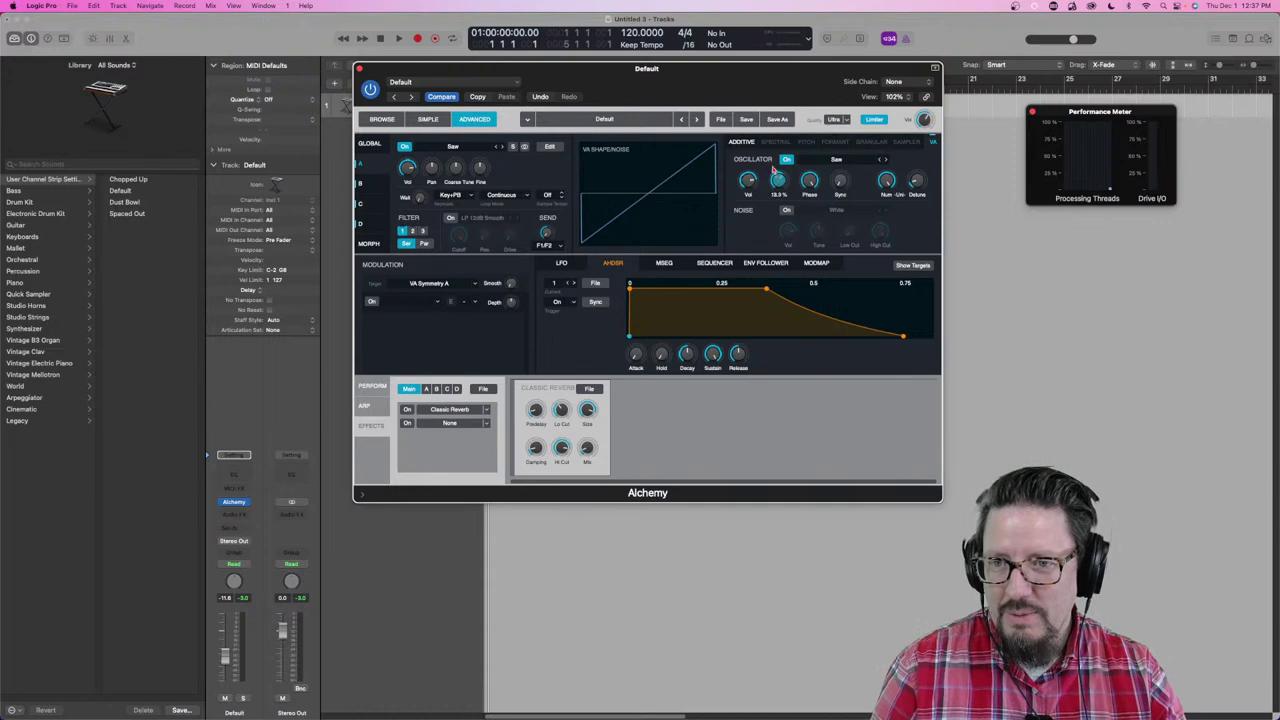
mouse_move(840, 183)
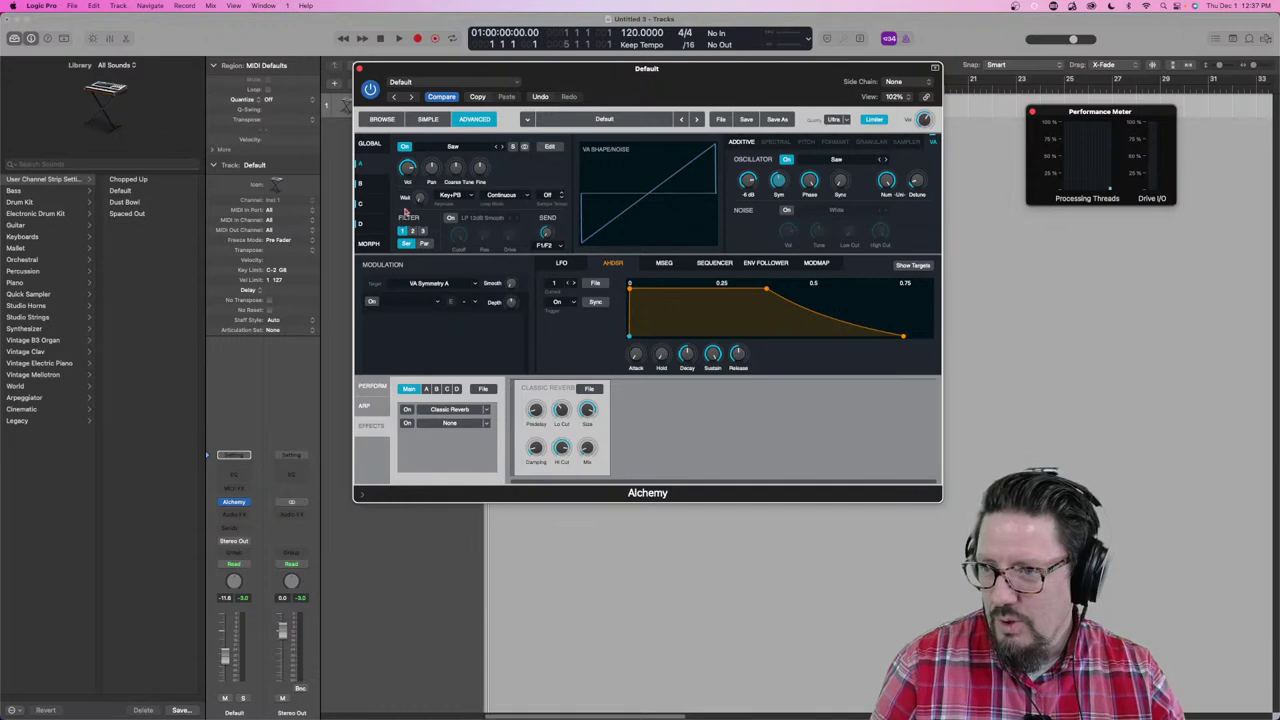
click(370, 144)
click(403, 209)
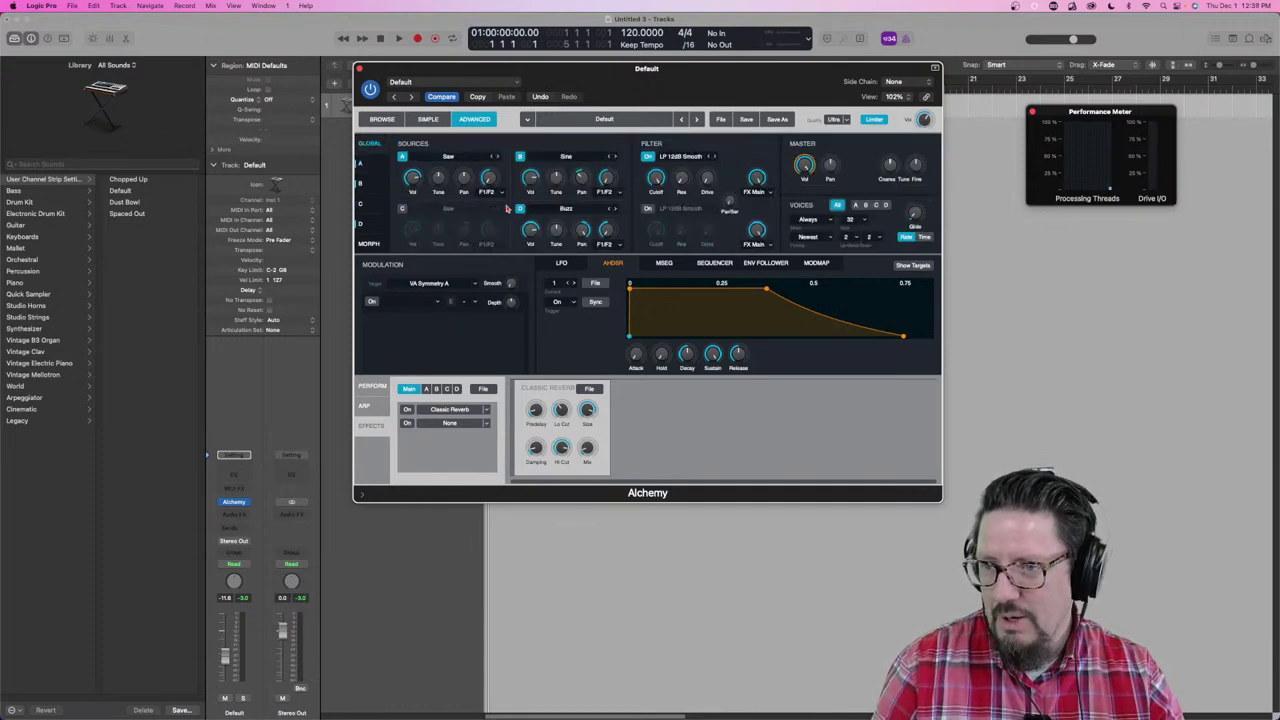
click(520, 209)
click(520, 157)
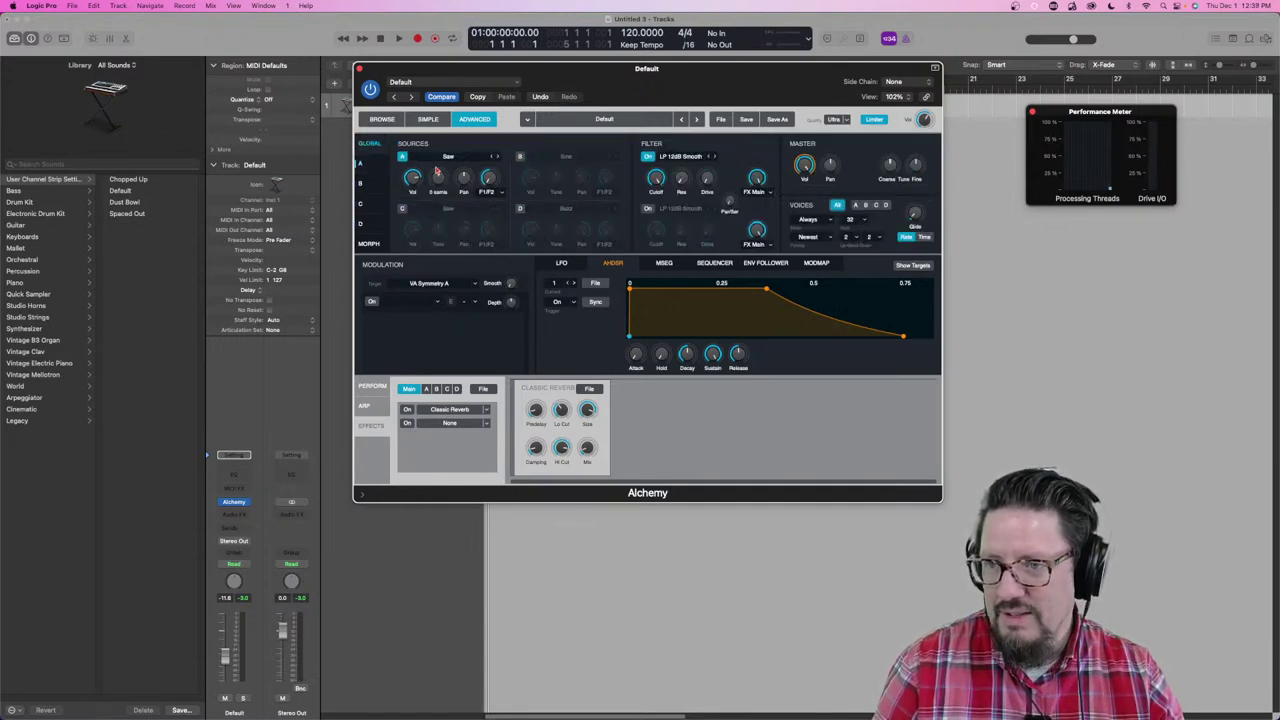
Step: Examine source A's own settings against the global view, including the list of filter types for the first global filter
click(368, 166)
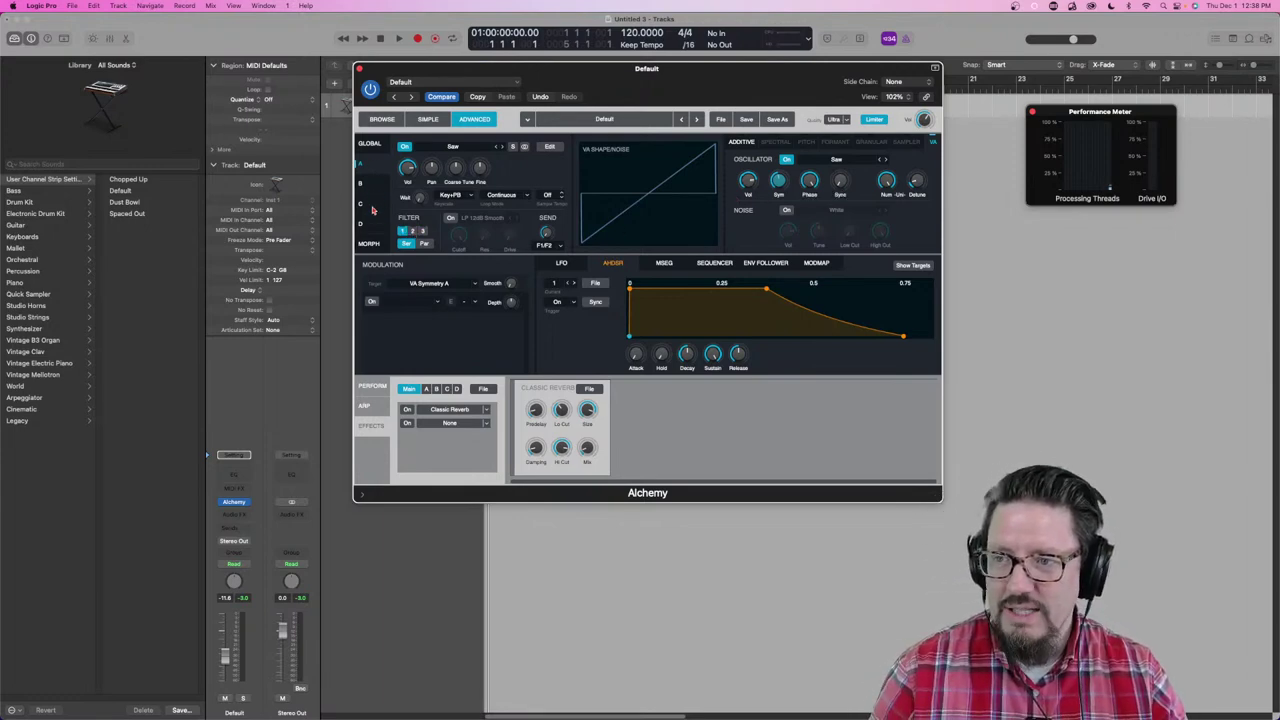
click(369, 144)
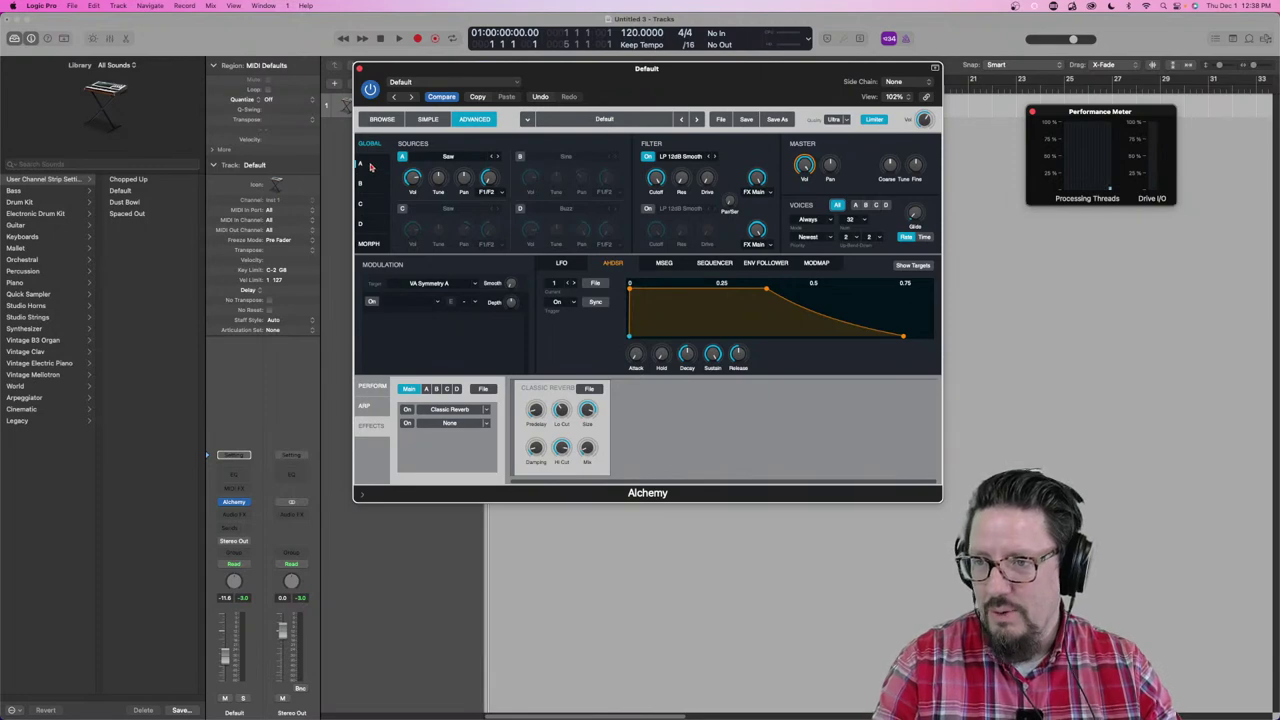
click(692, 158)
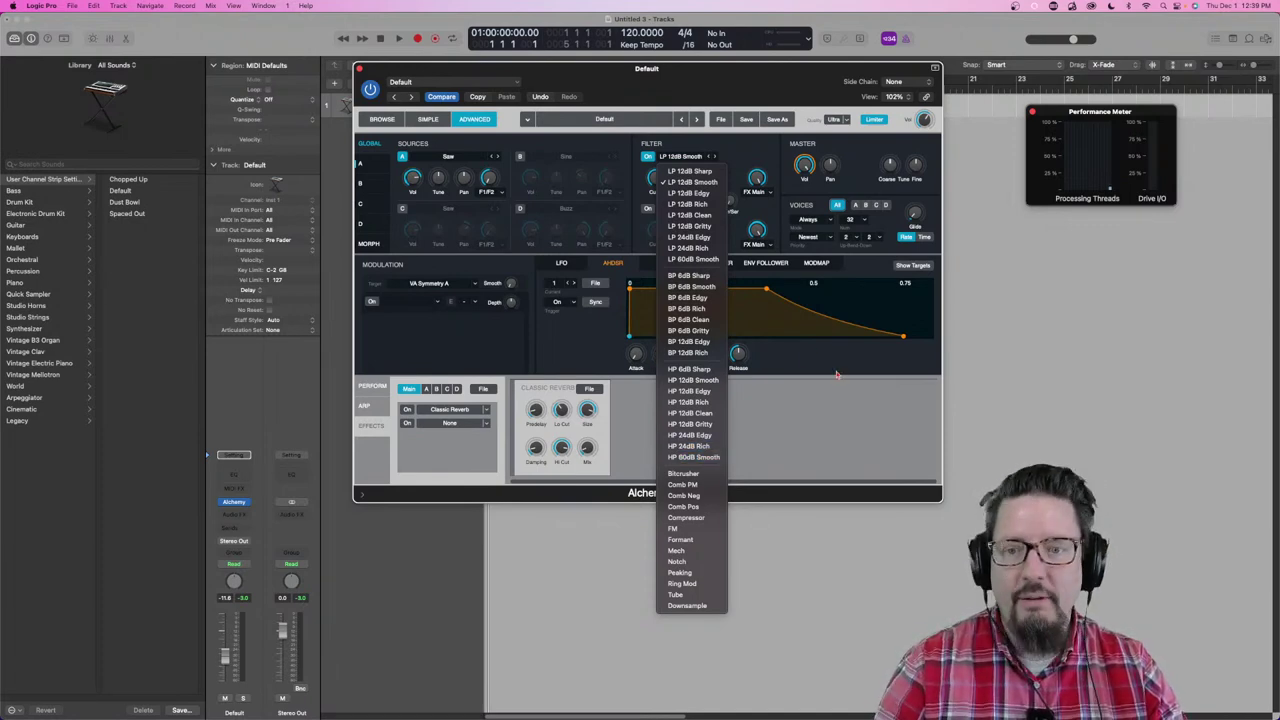
click(795, 360)
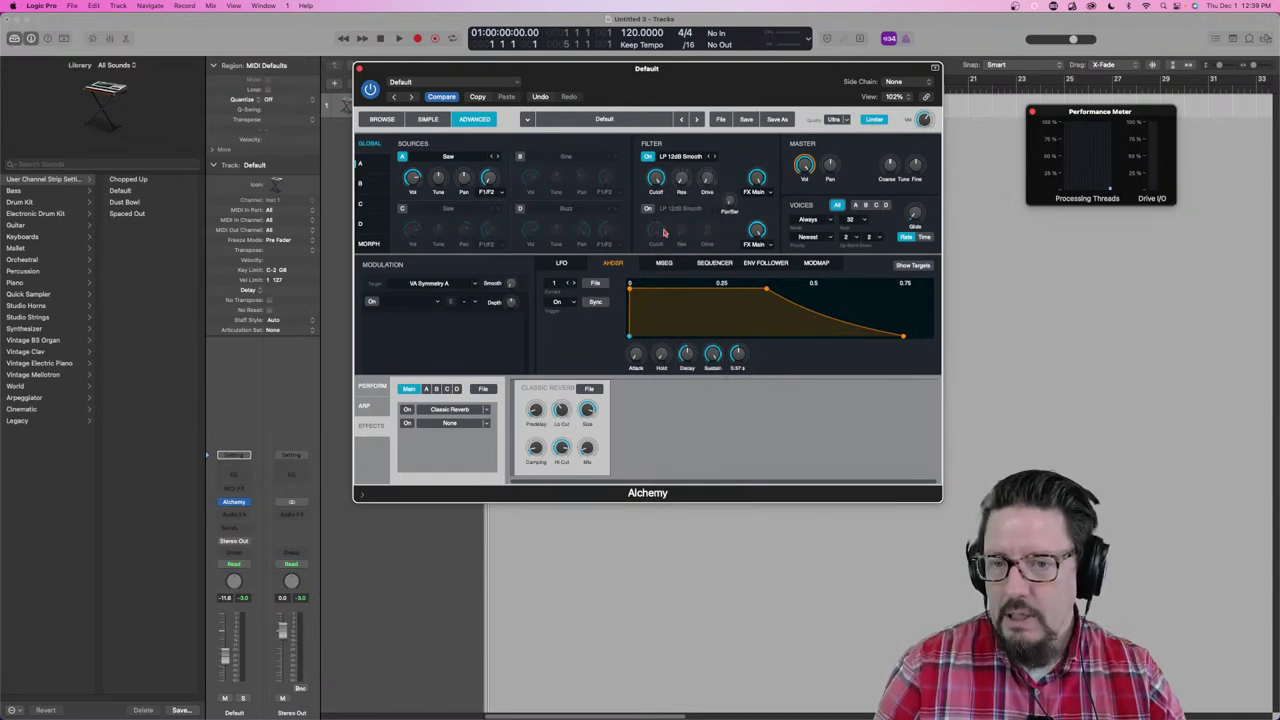
click(366, 165)
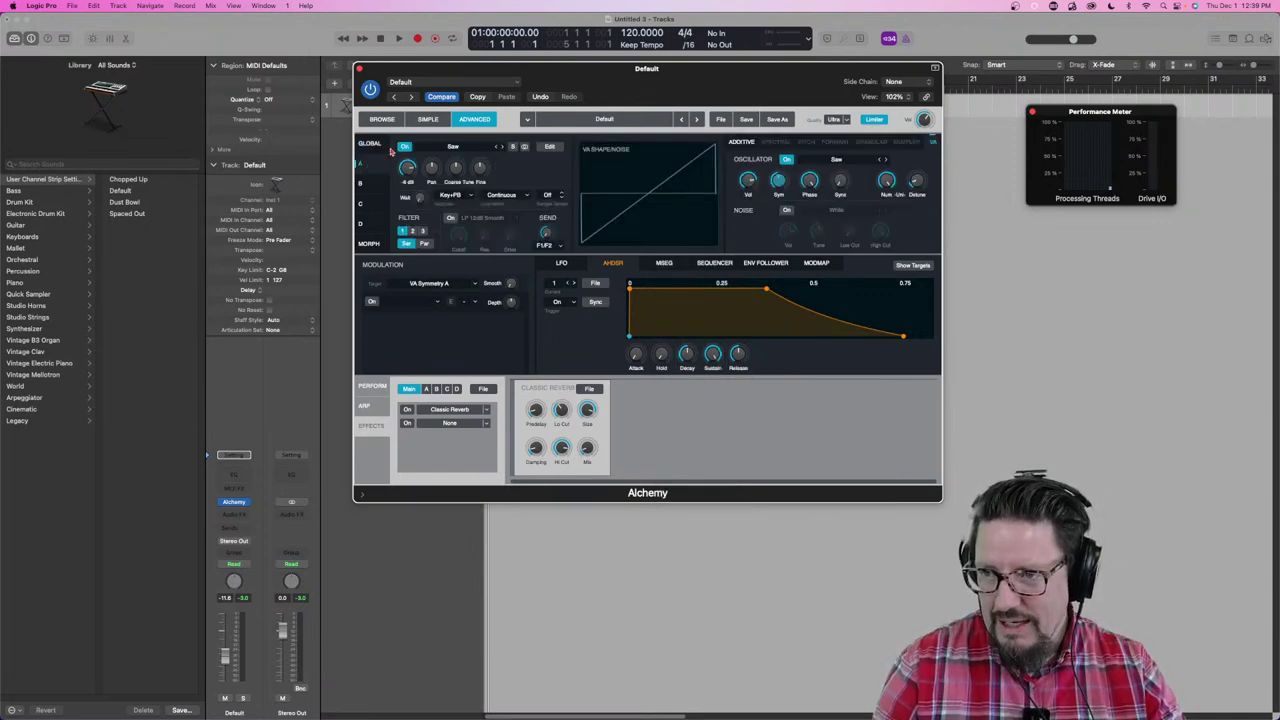
click(370, 146)
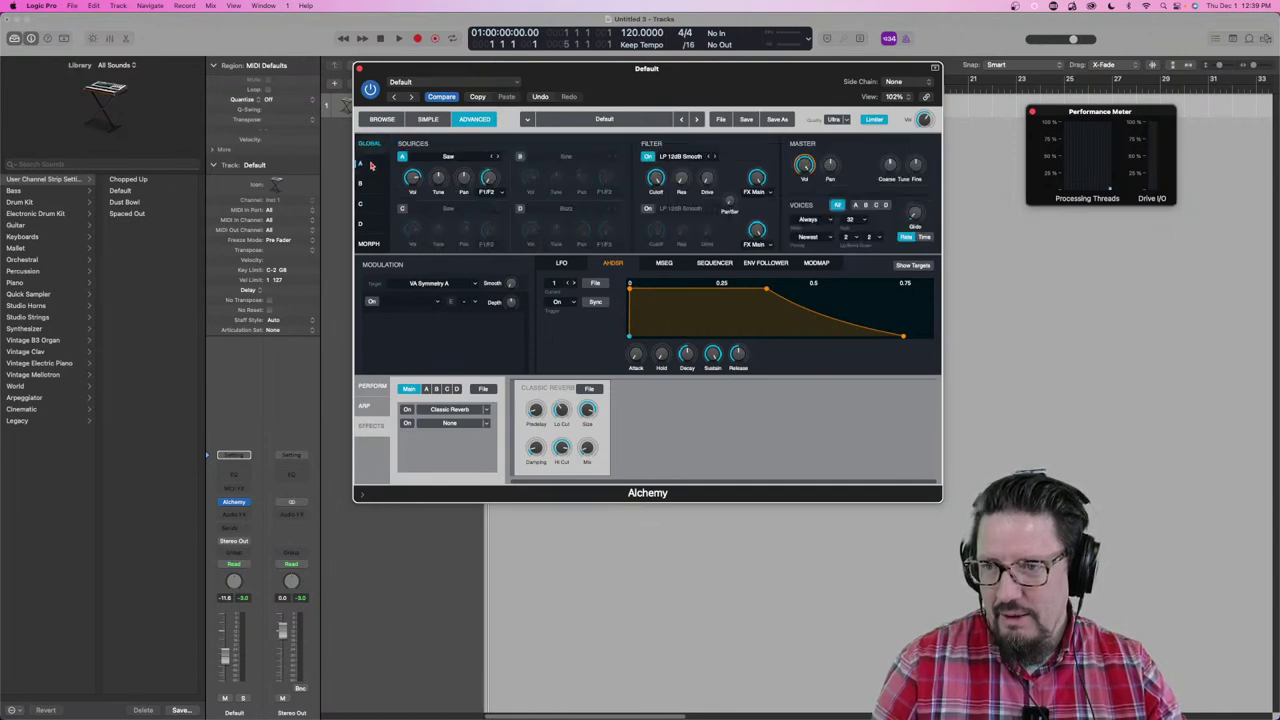
click(368, 165)
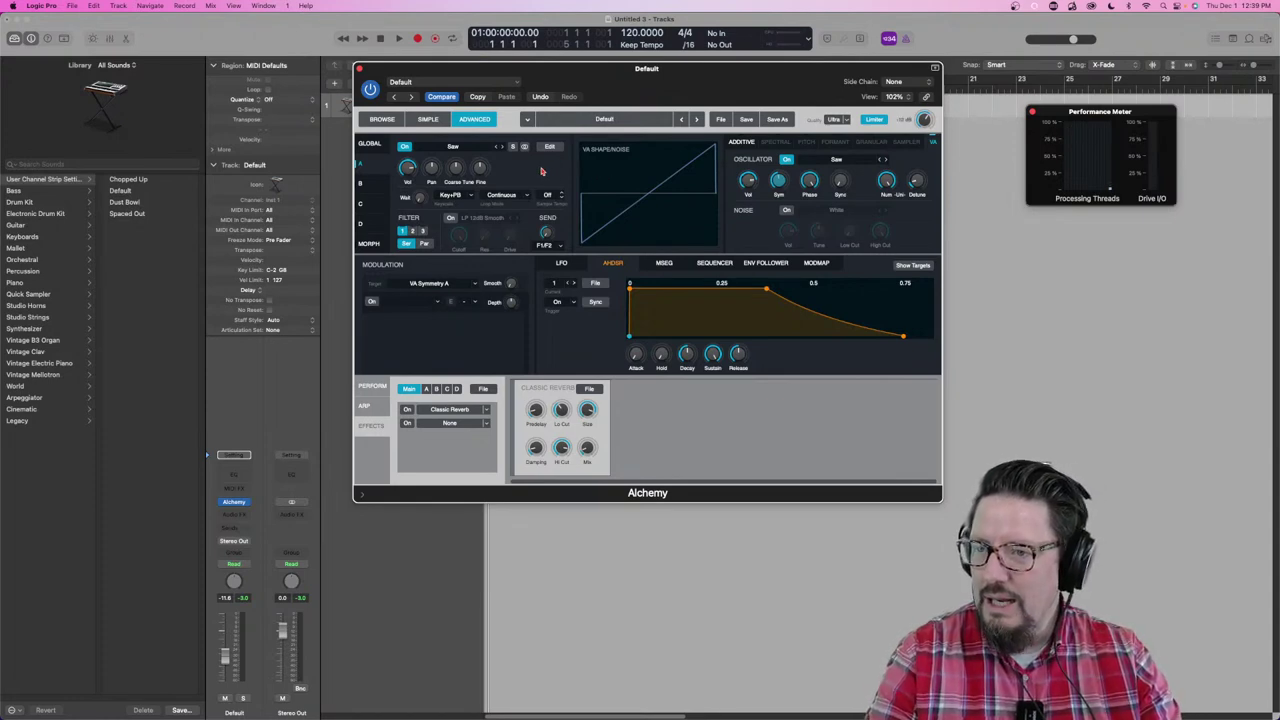
Step: Show the morph controls and switch sources B, C and D back on
click(370, 244)
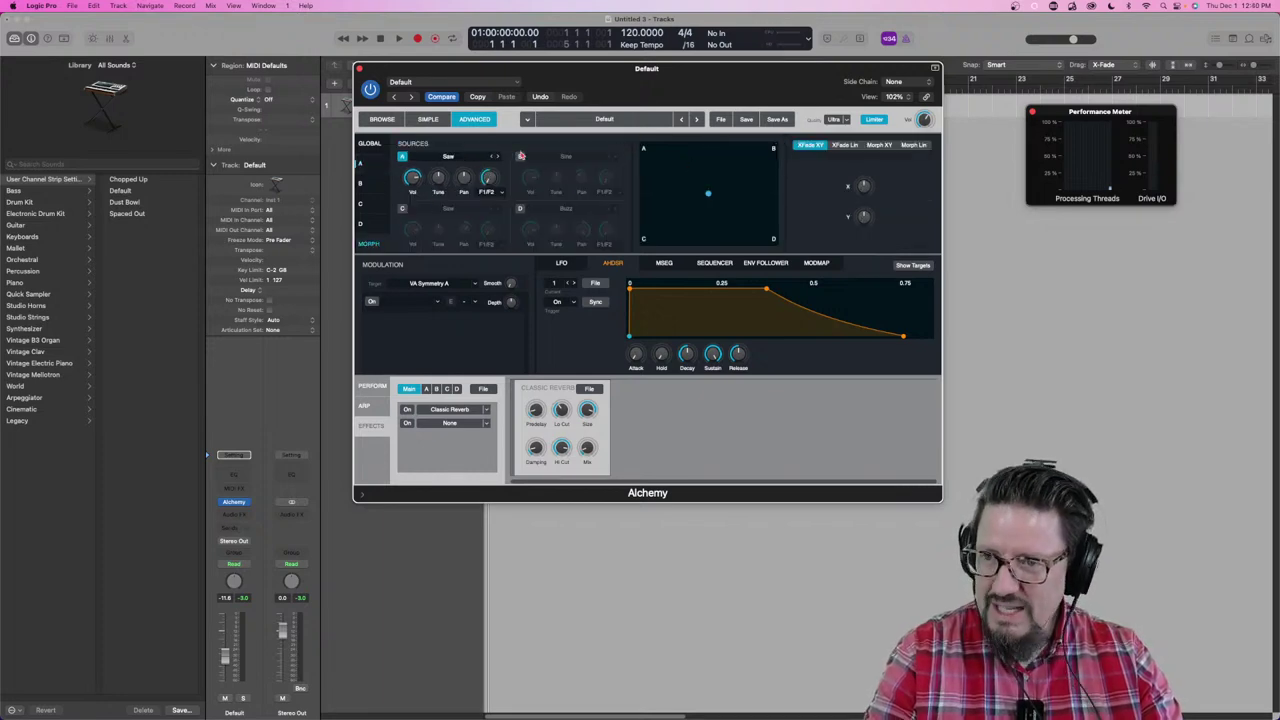
click(520, 157)
click(520, 209)
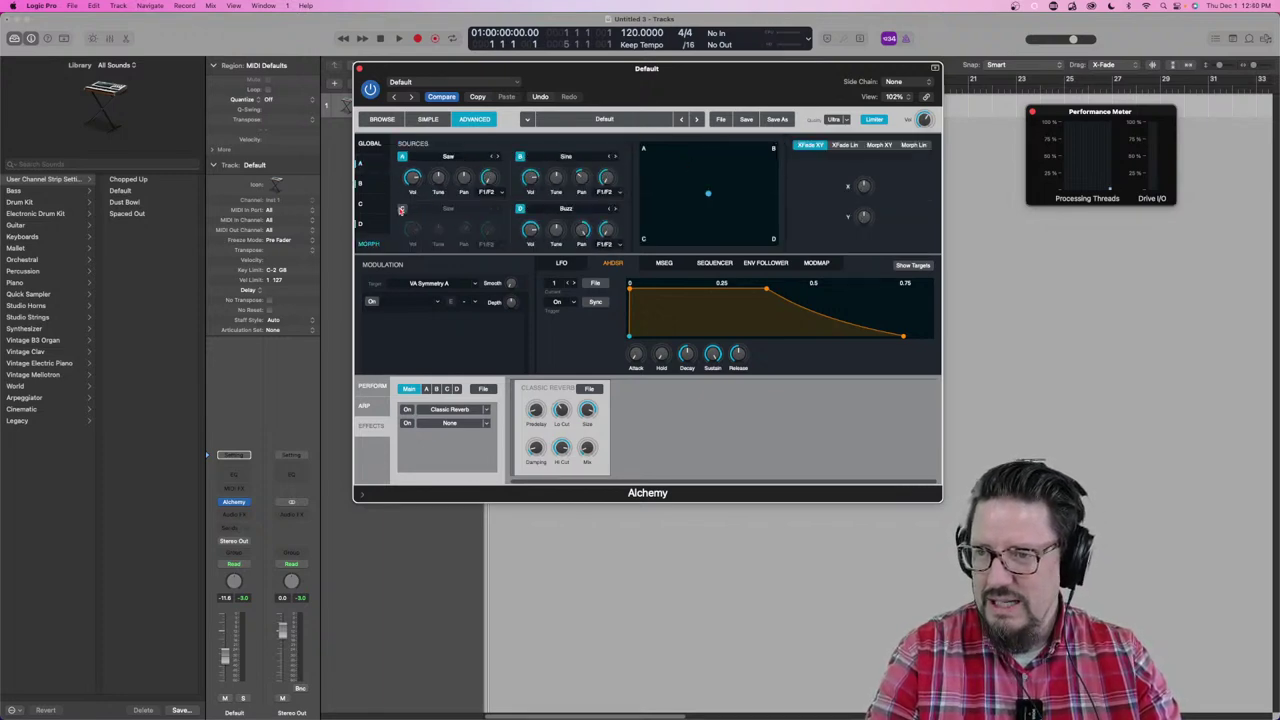
click(402, 209)
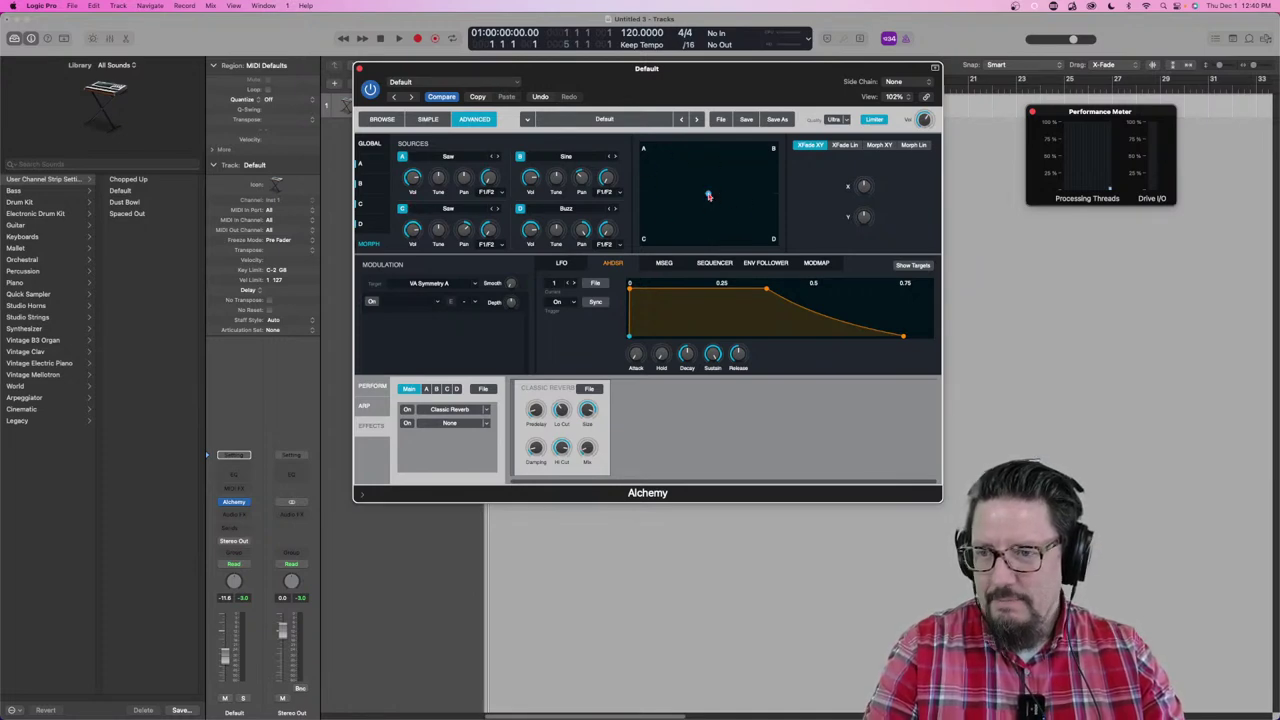
Step: Try the linear crossfade, return to XFade XY, and place the crossfade point at source A's corner
mouse_move(709, 196)
mouse_down()
mouse_move(606, 122)
mouse_move(776, 145)
mouse_move(853, 320)
mouse_move(550, 305)
mouse_move(643, 126)
mouse_move(815, 175)
mouse_move(673, 258)
mouse_move(598, 237)
mouse_move(779, 204)
mouse_move(683, 226)
mouse_move(704, 186)
mouse_up()
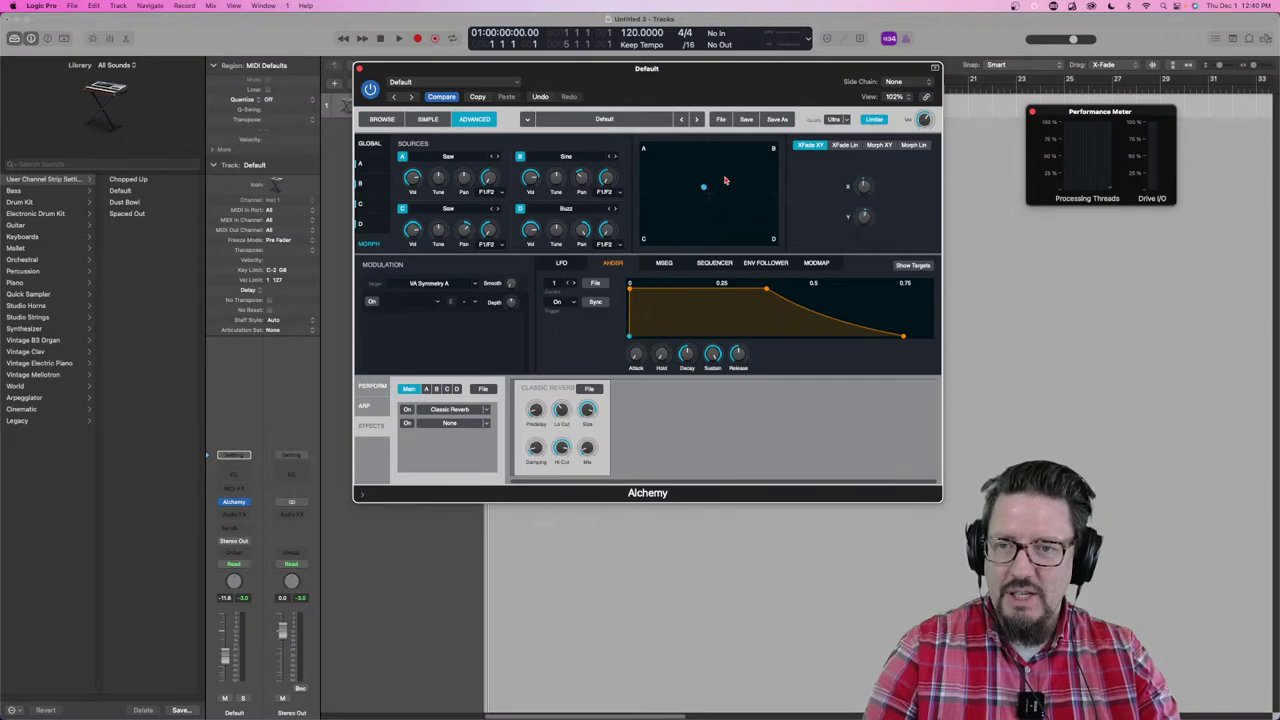
click(845, 146)
drag(619, 202, 642, 146)
click(810, 148)
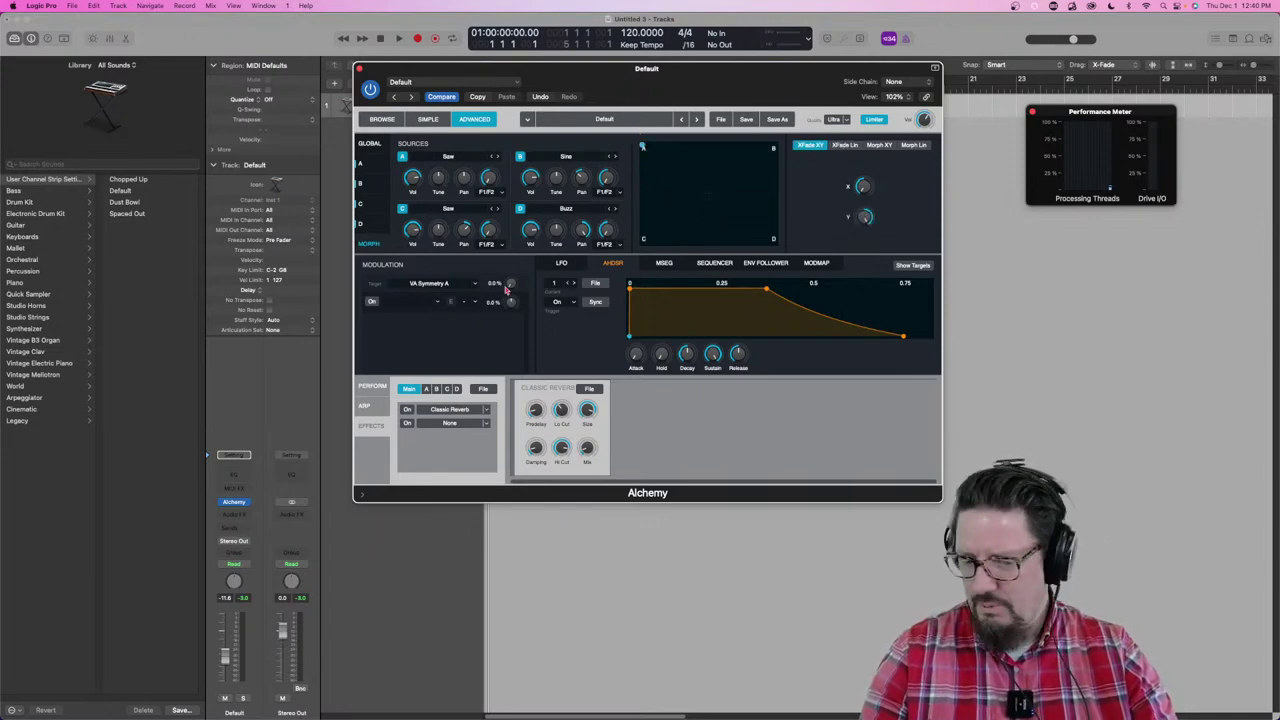
mouse_move(643, 147)
mouse_down()
mouse_move(766, 149)
mouse_move(785, 174)
mouse_move(795, 267)
mouse_move(529, 281)
mouse_move(652, 147)
mouse_move(740, 222)
mouse_move(718, 169)
mouse_move(671, 231)
mouse_move(760, 194)
mouse_move(663, 189)
mouse_move(680, 215)
mouse_move(690, 221)
mouse_move(701, 154)
mouse_move(740, 200)
mouse_move(706, 140)
mouse_move(653, 126)
mouse_up()
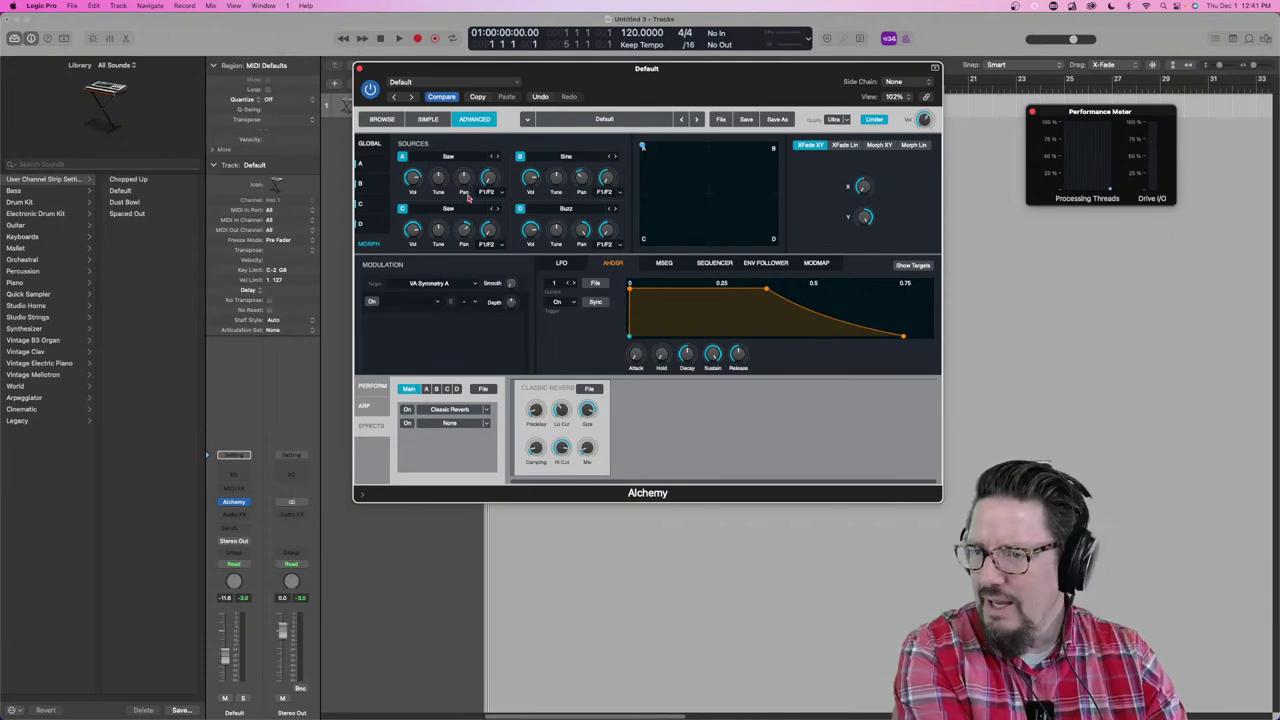
Step: Adjust source B's coarse tuning, and sweep the XY crossfade point to B's corner and back to A's
click(363, 165)
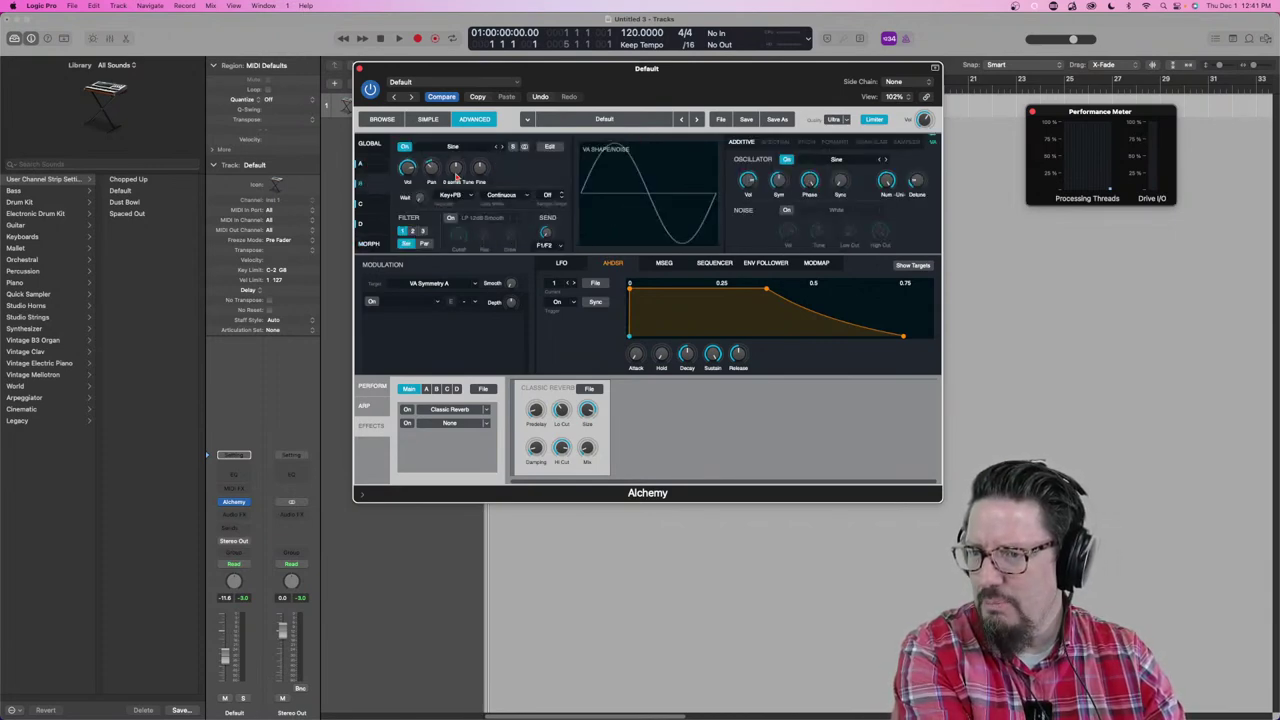
click(456, 167)
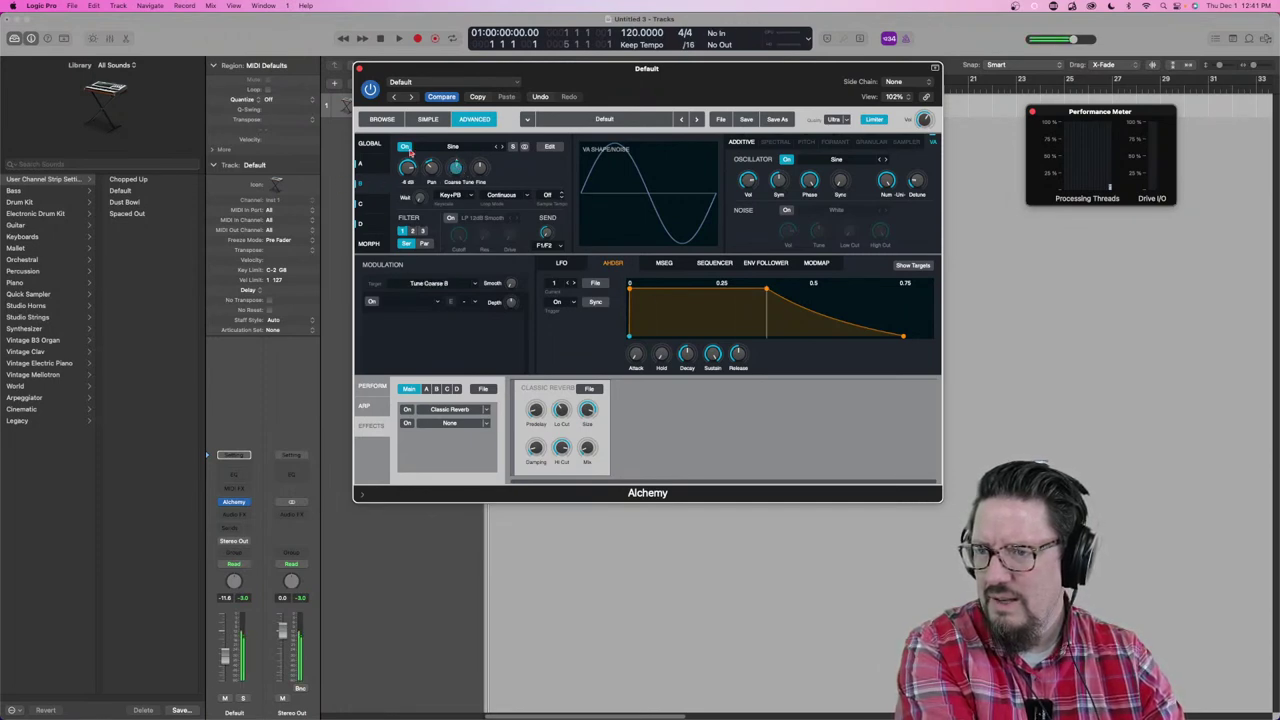
click(368, 245)
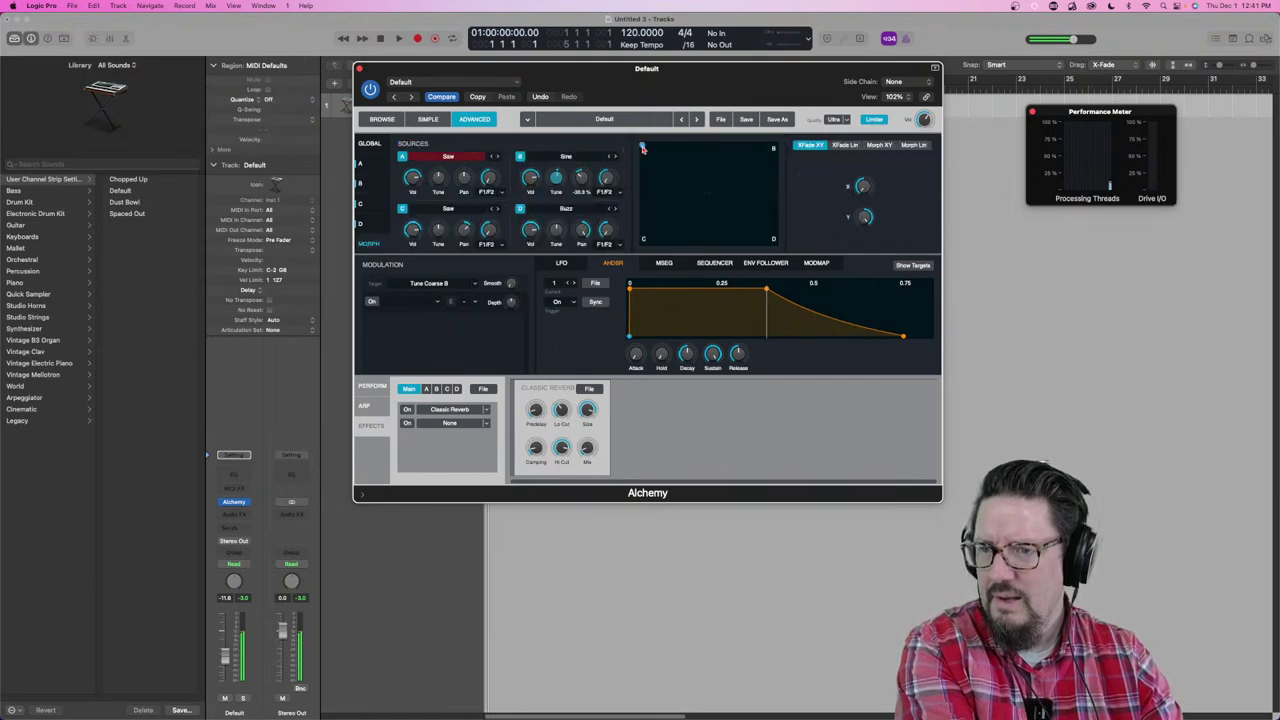
mouse_move(773, 146)
mouse_down()
mouse_move(656, 144)
mouse_move(778, 148)
mouse_up()
drag(747, 147, 643, 147)
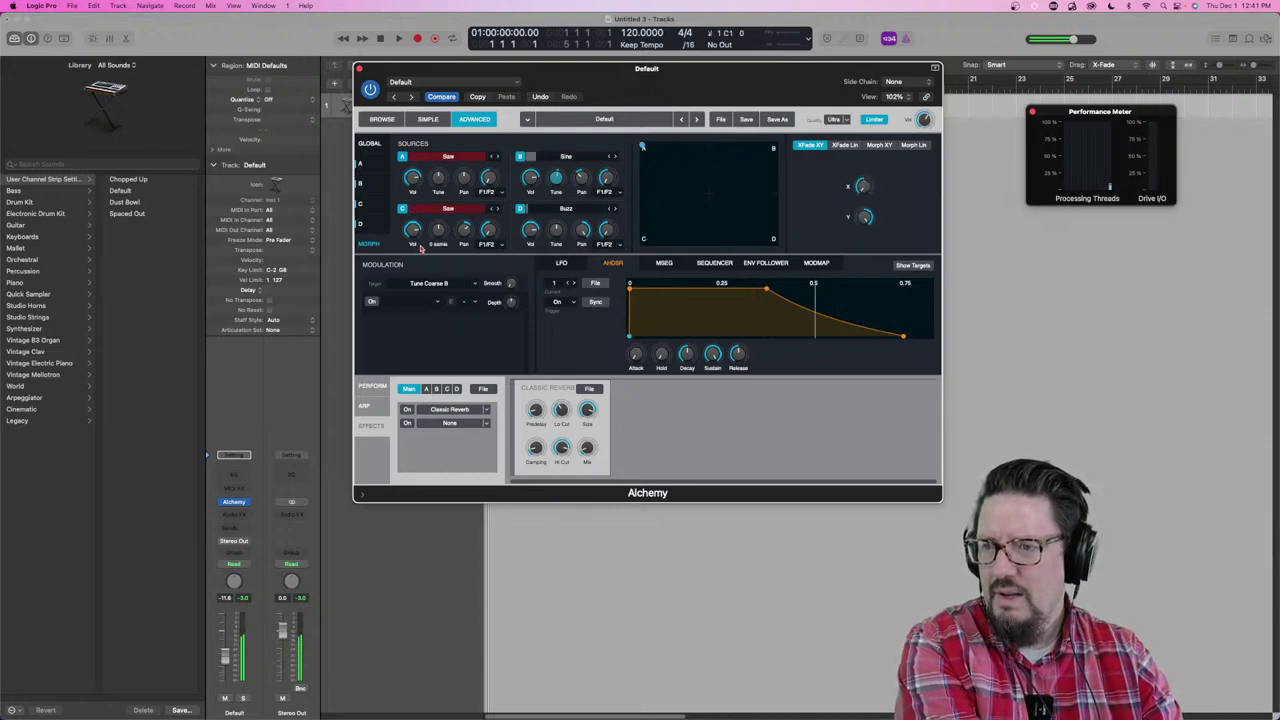
Step: Adjust source C's coarse tuning, and sweep the XY crossfade point around the pad, ending at A's corner
click(365, 182)
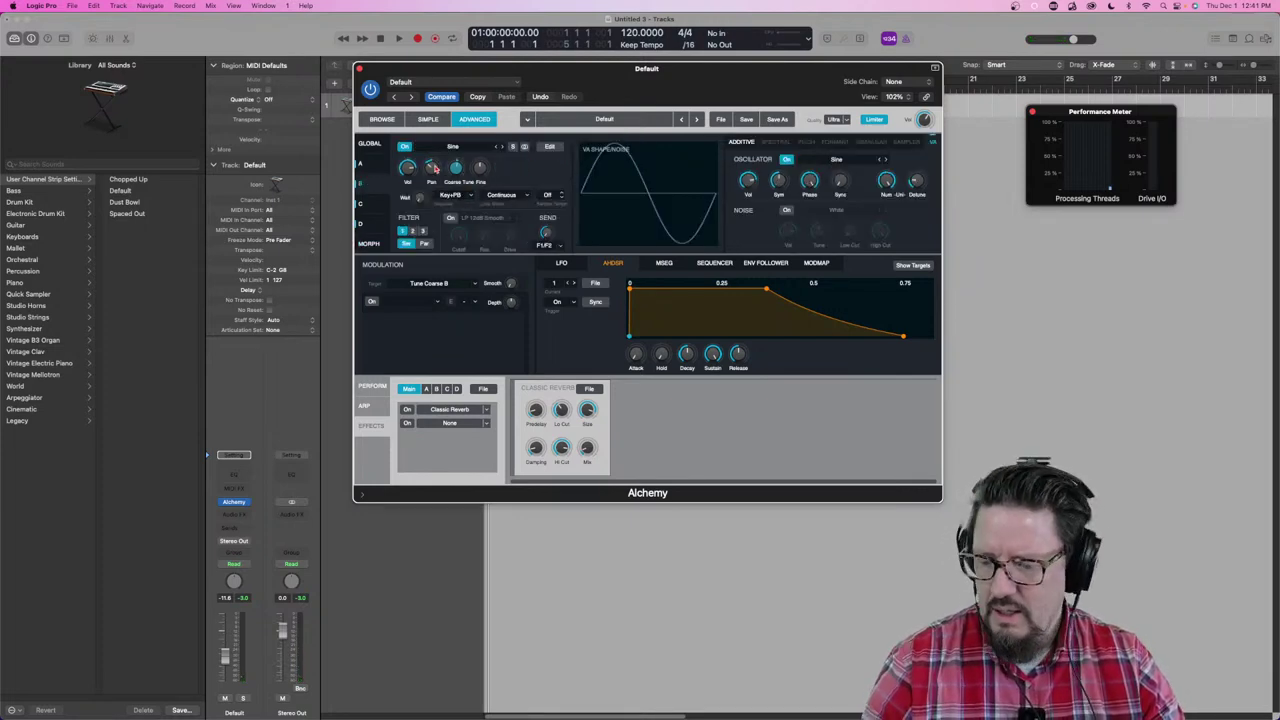
click(372, 204)
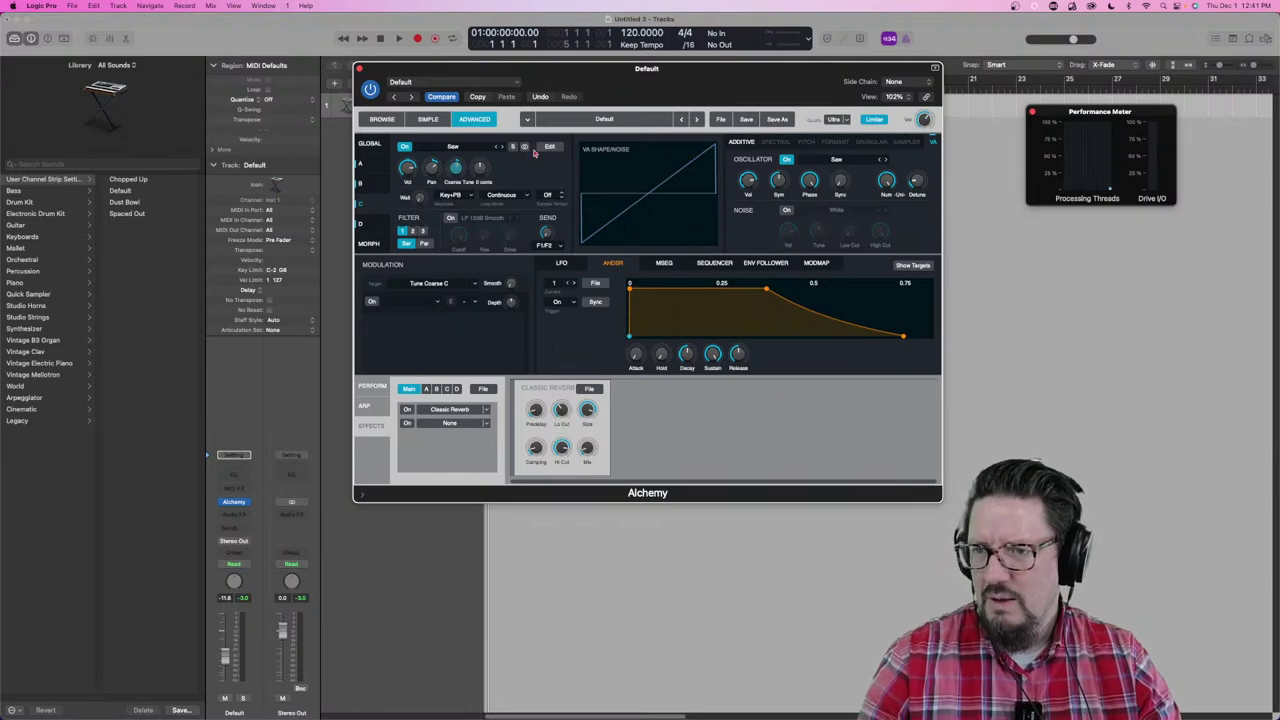
click(370, 243)
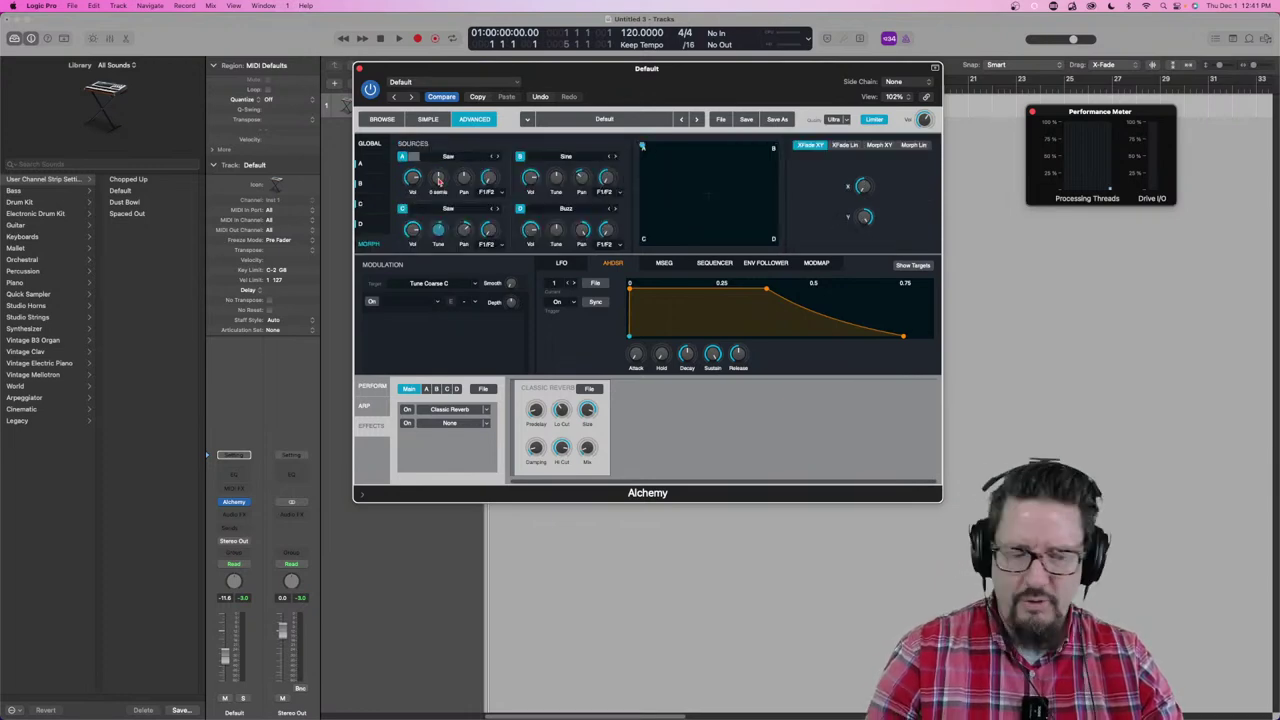
drag(642, 149, 618, 112)
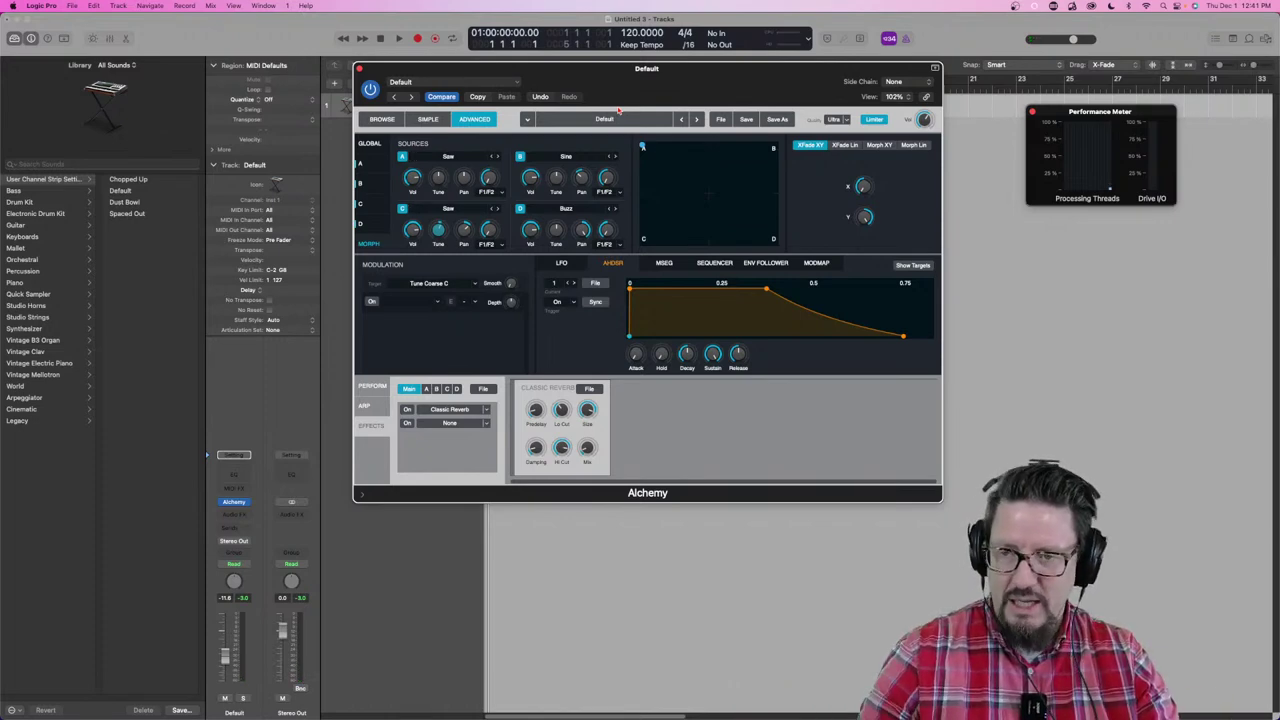
Step: Try the XFade Lin mode with its point, and switch to Morph XY, sweeping the morph point back to A's corner
click(847, 146)
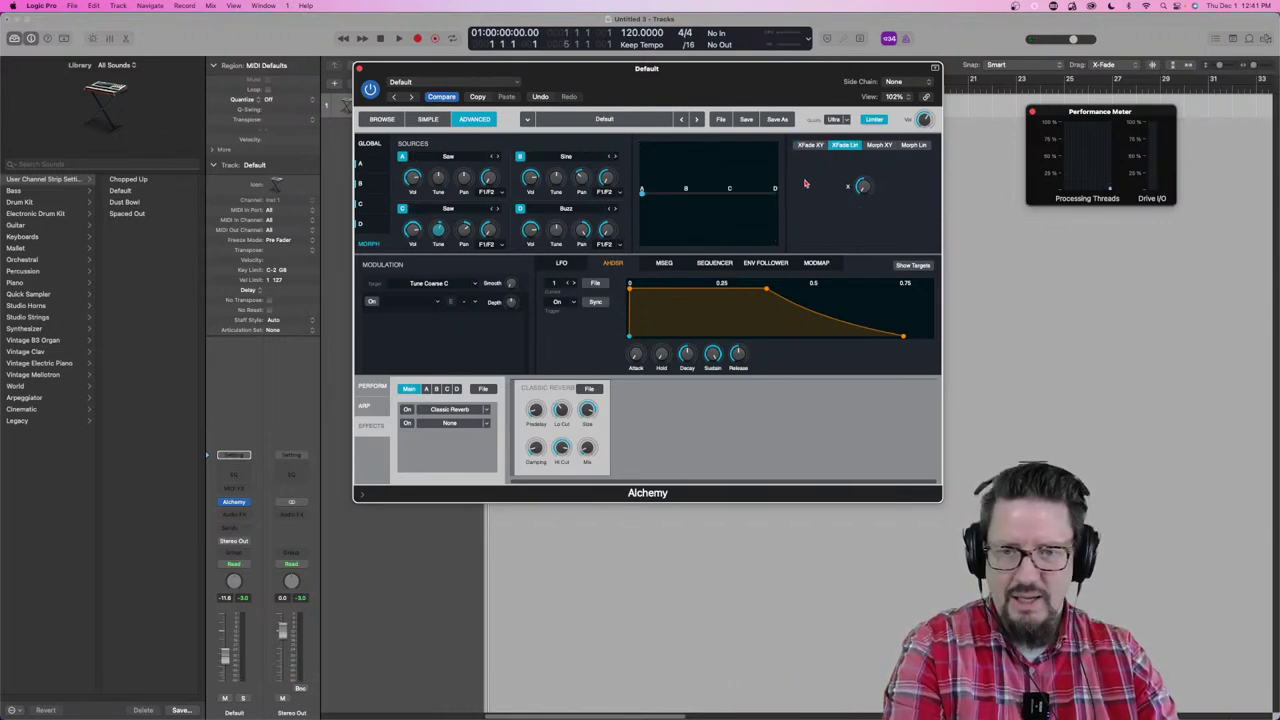
drag(641, 191, 554, 199)
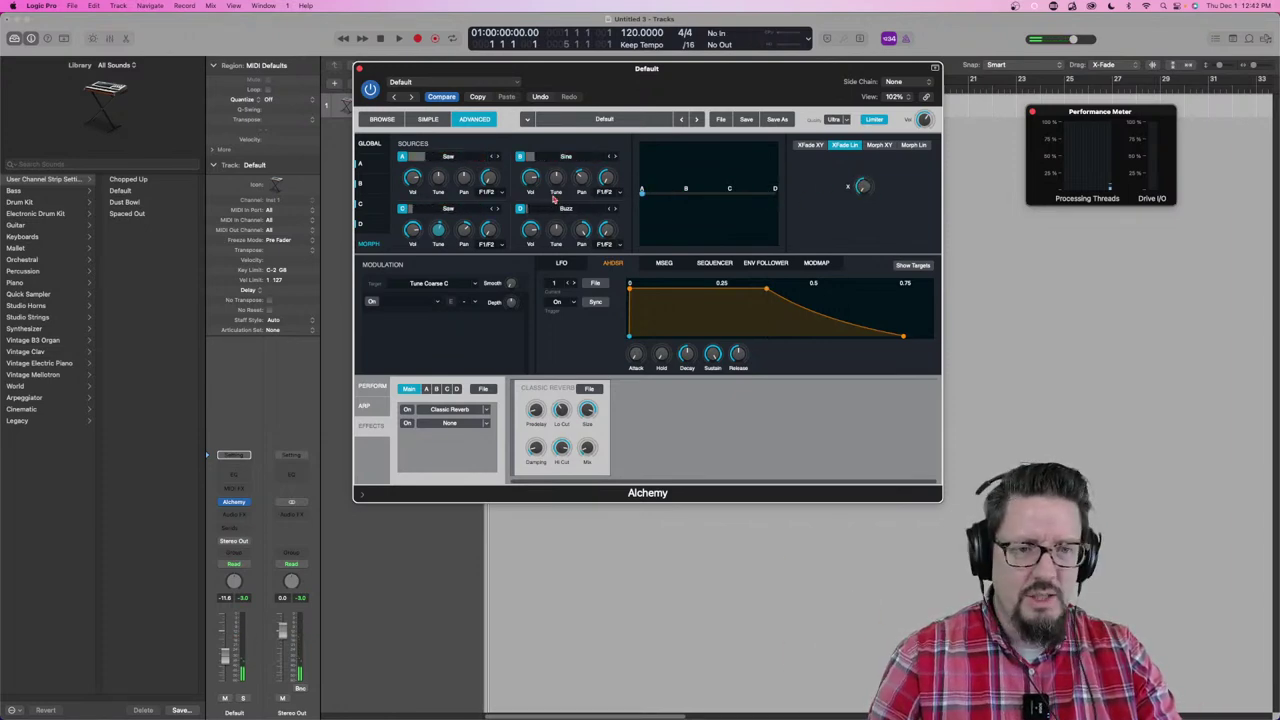
click(880, 146)
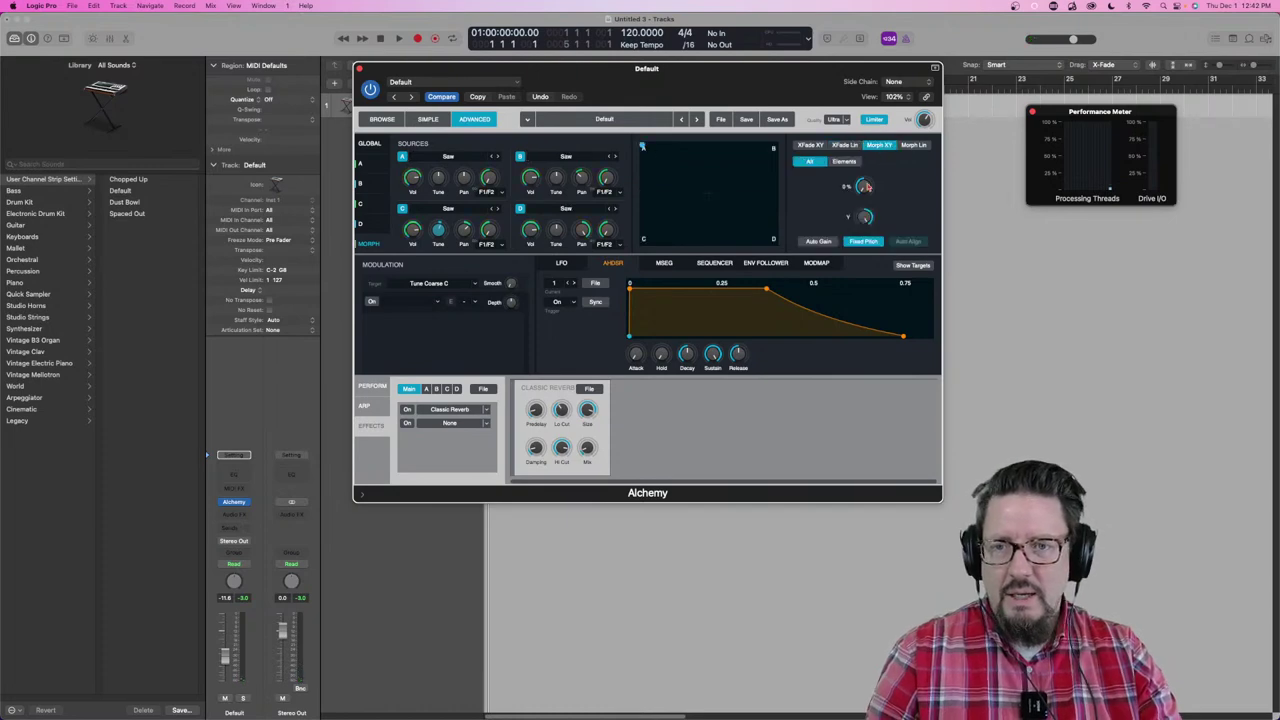
drag(643, 148, 609, 140)
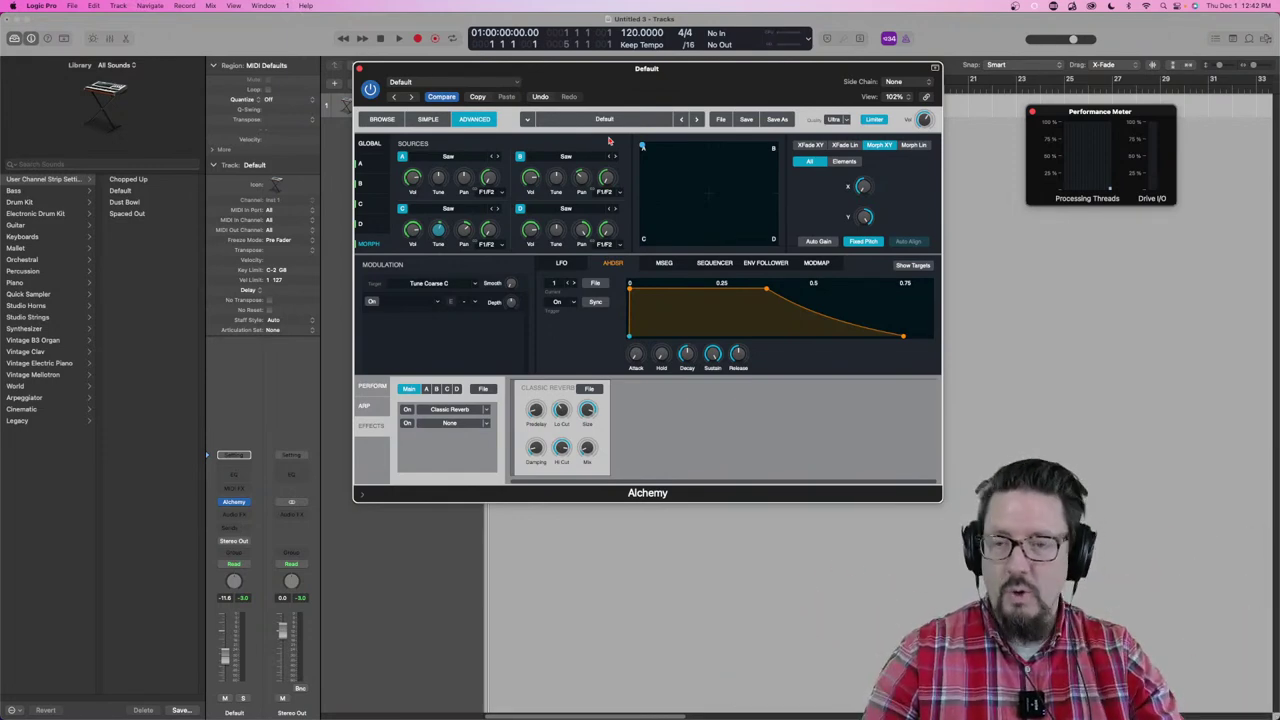
Step: Set the number of unison oscillators in source A to 1, and check its settings against the morph controls
click(364, 165)
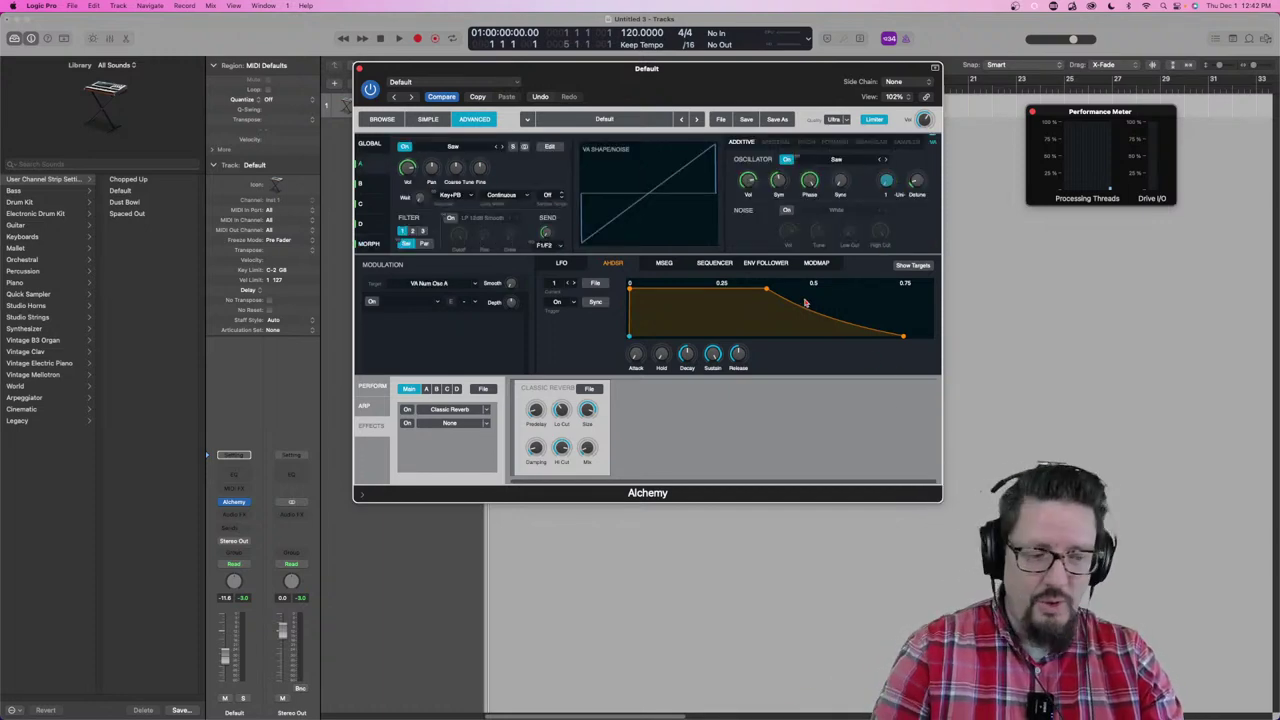
click(366, 244)
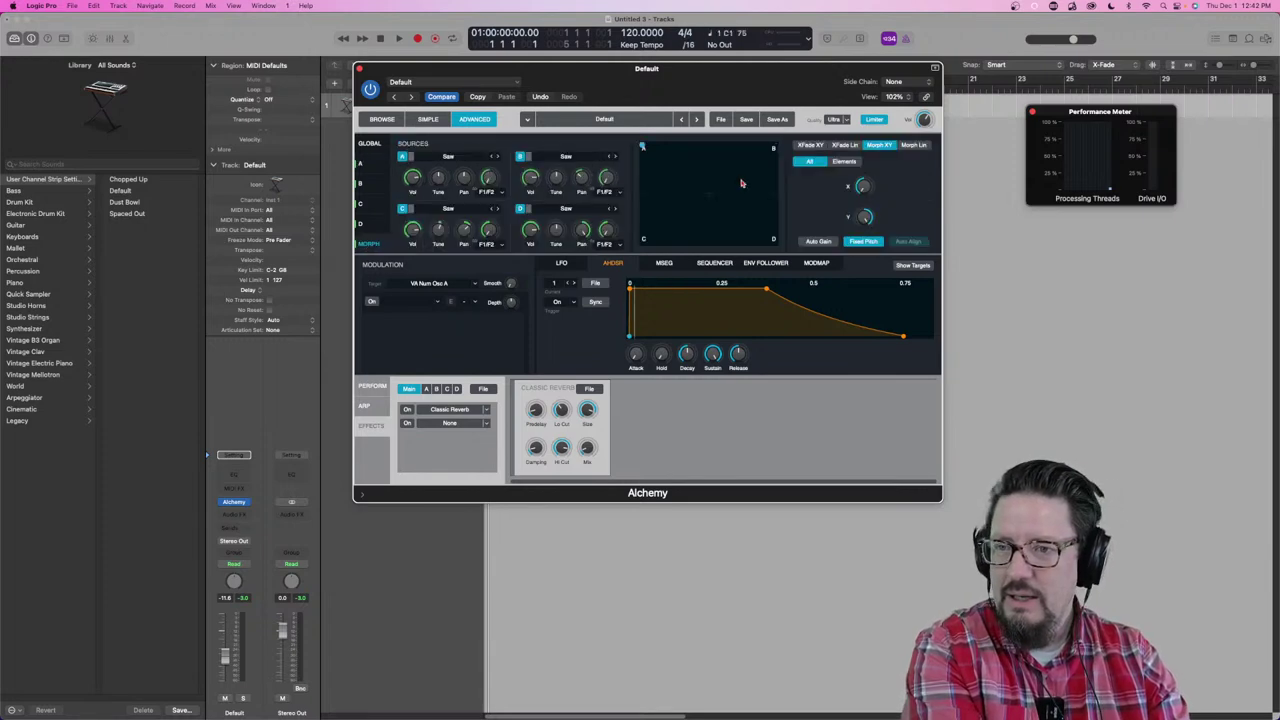
click(368, 245)
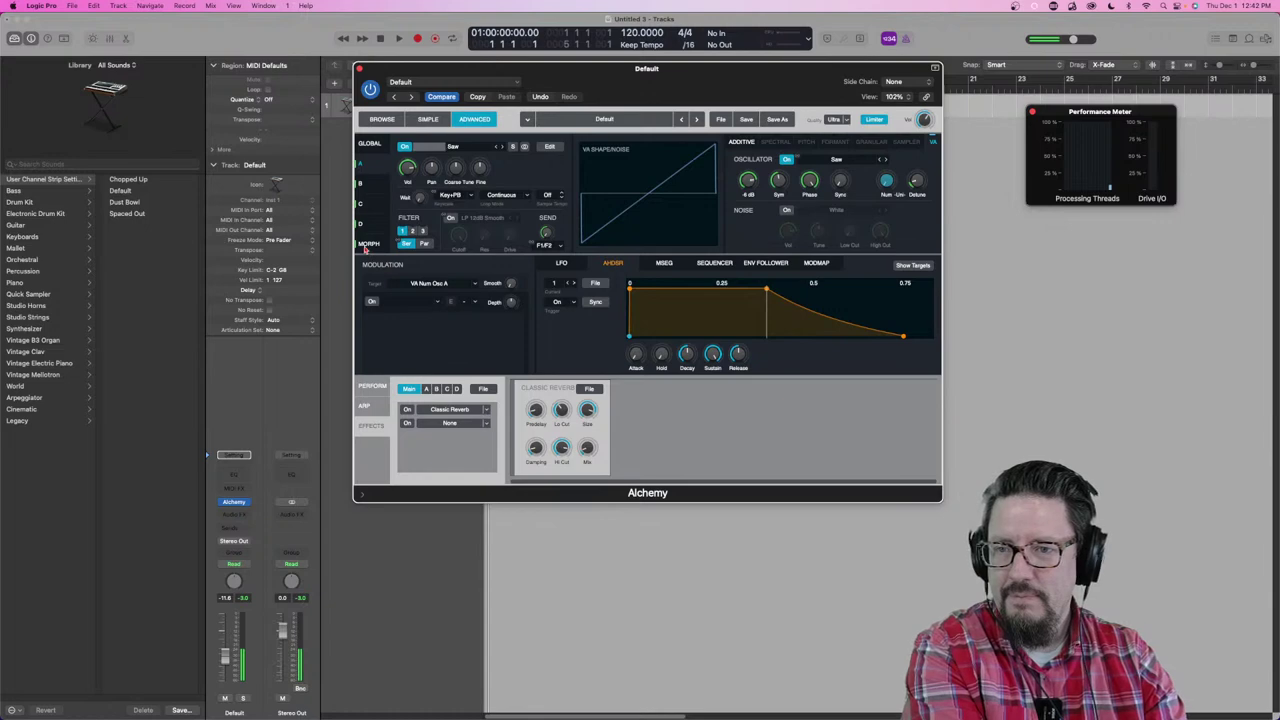
Step: Sweep the Morph XY point around the pad and back to A's corner, and compare XFade XY with Morph XY
click(367, 244)
drag(642, 157, 562, 146)
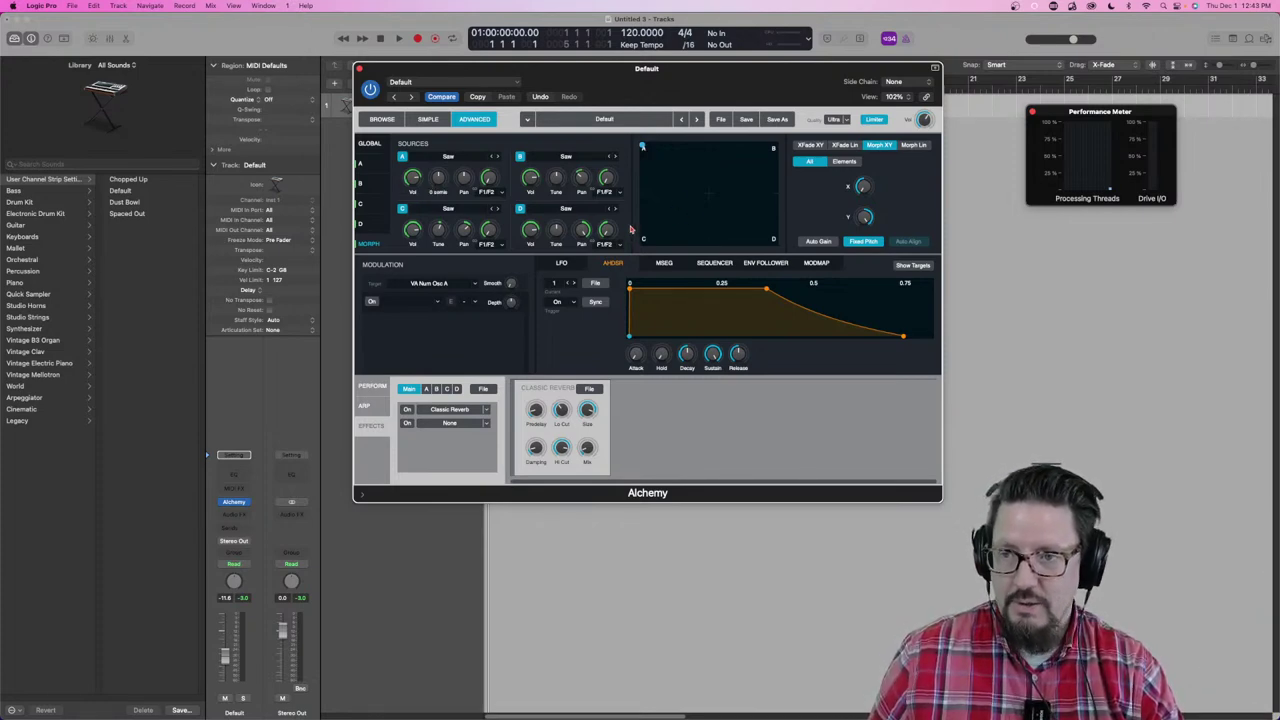
click(810, 145)
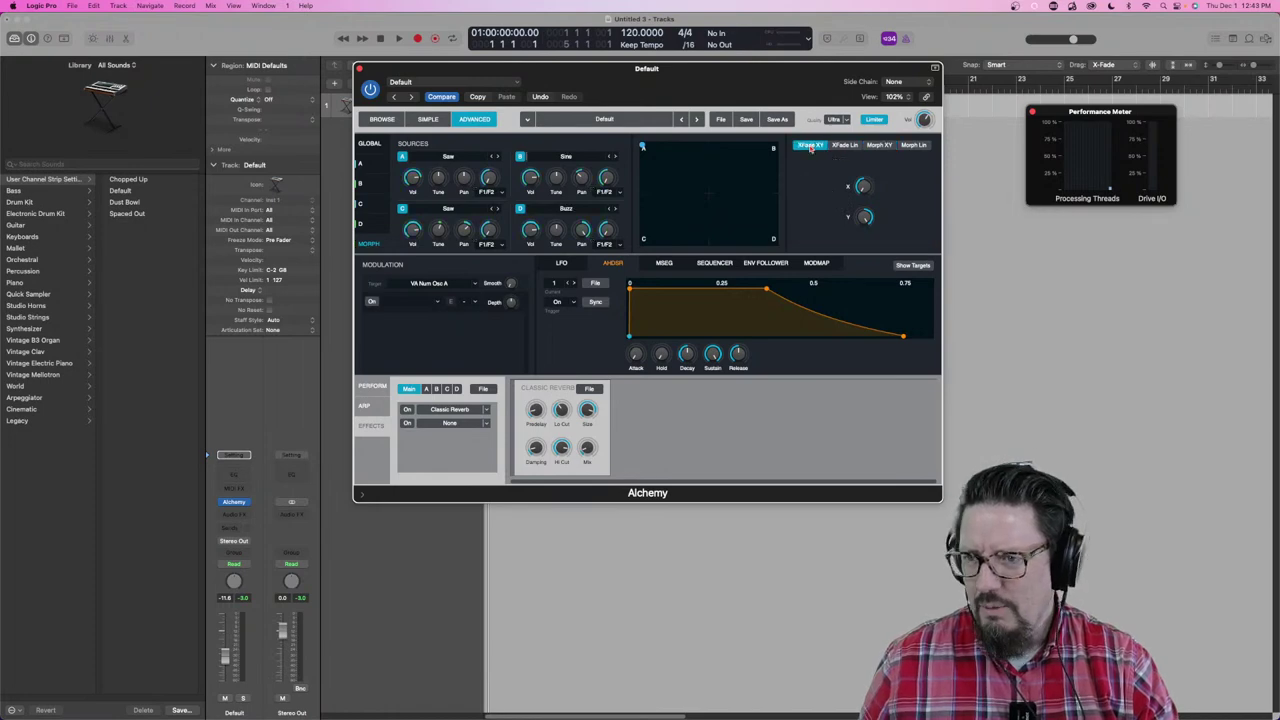
click(877, 145)
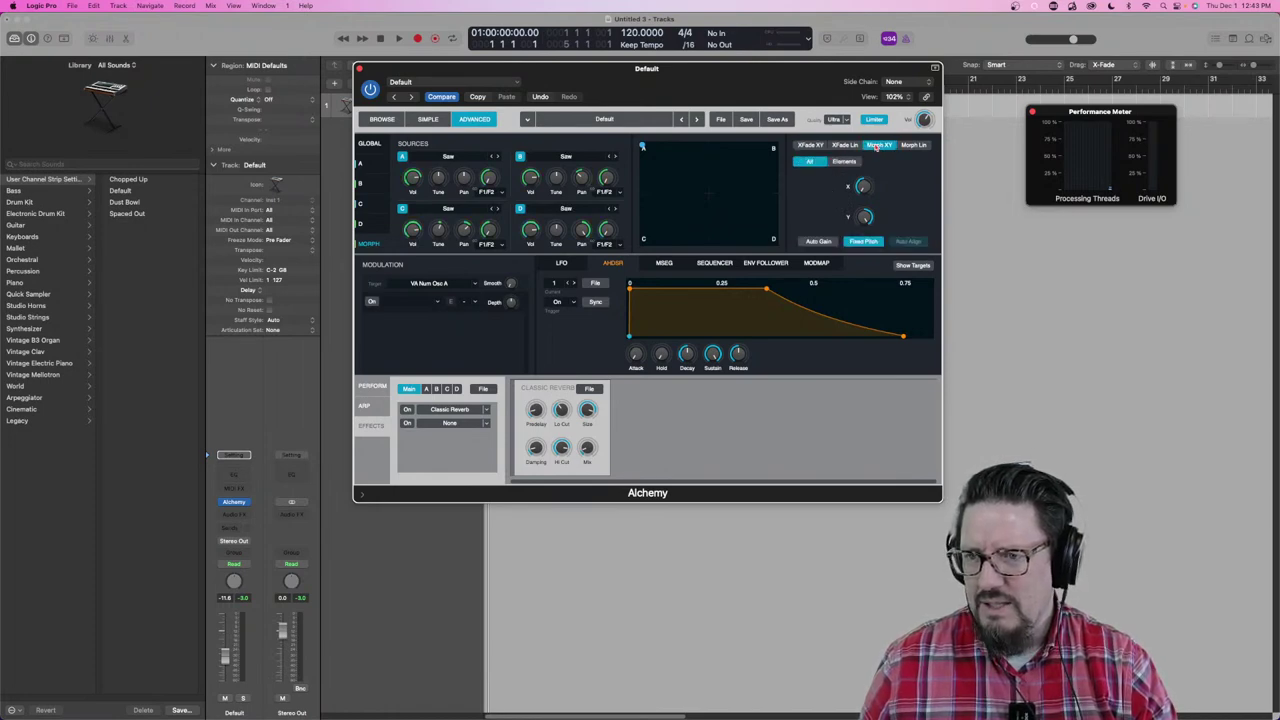
Step: Compare the XFade XY mode with Morph XY again, ending in Morph XY
click(810, 145)
click(877, 145)
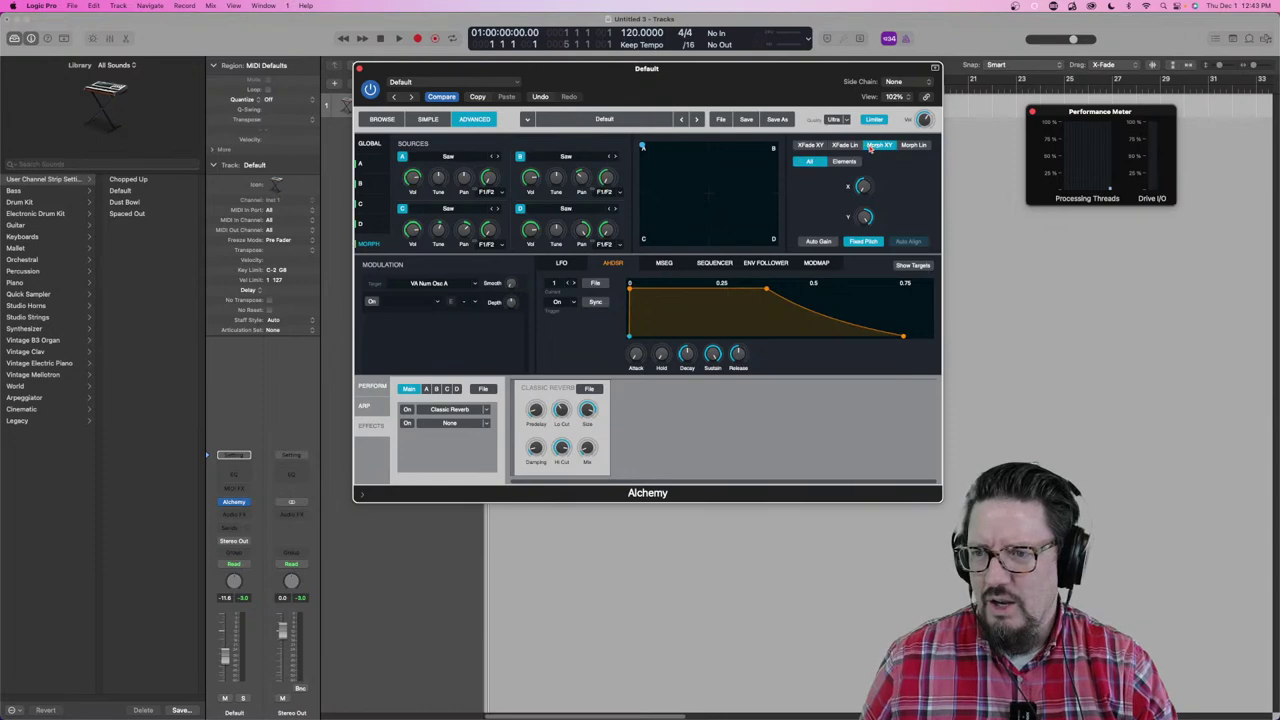
click(806, 145)
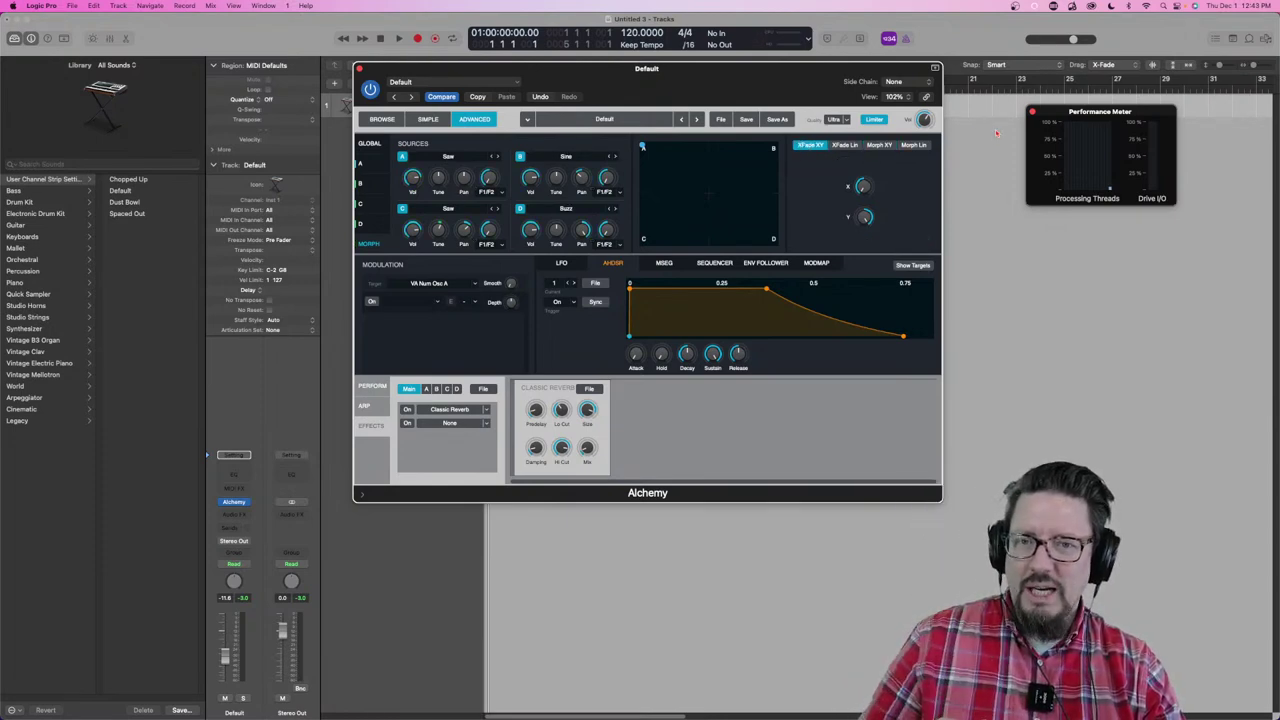
click(877, 145)
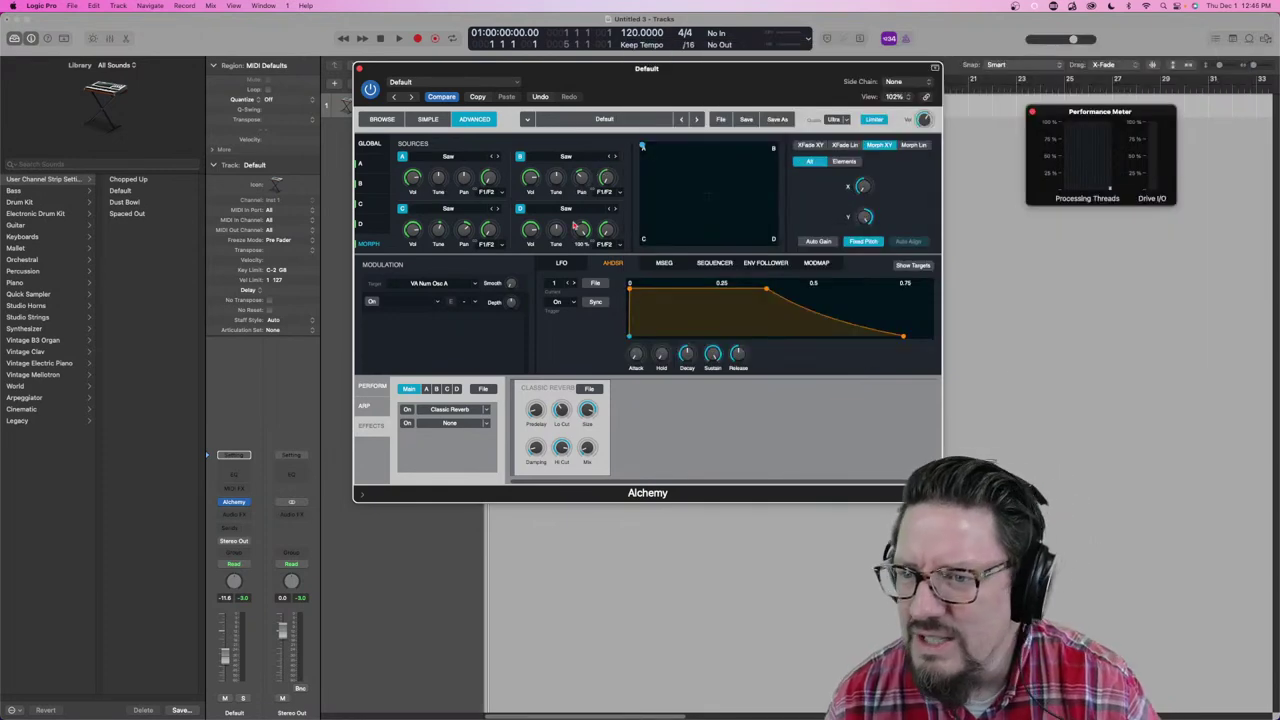
Step: Review the global and morph pages, and raise the oscillator Sync of source A
click(368, 240)
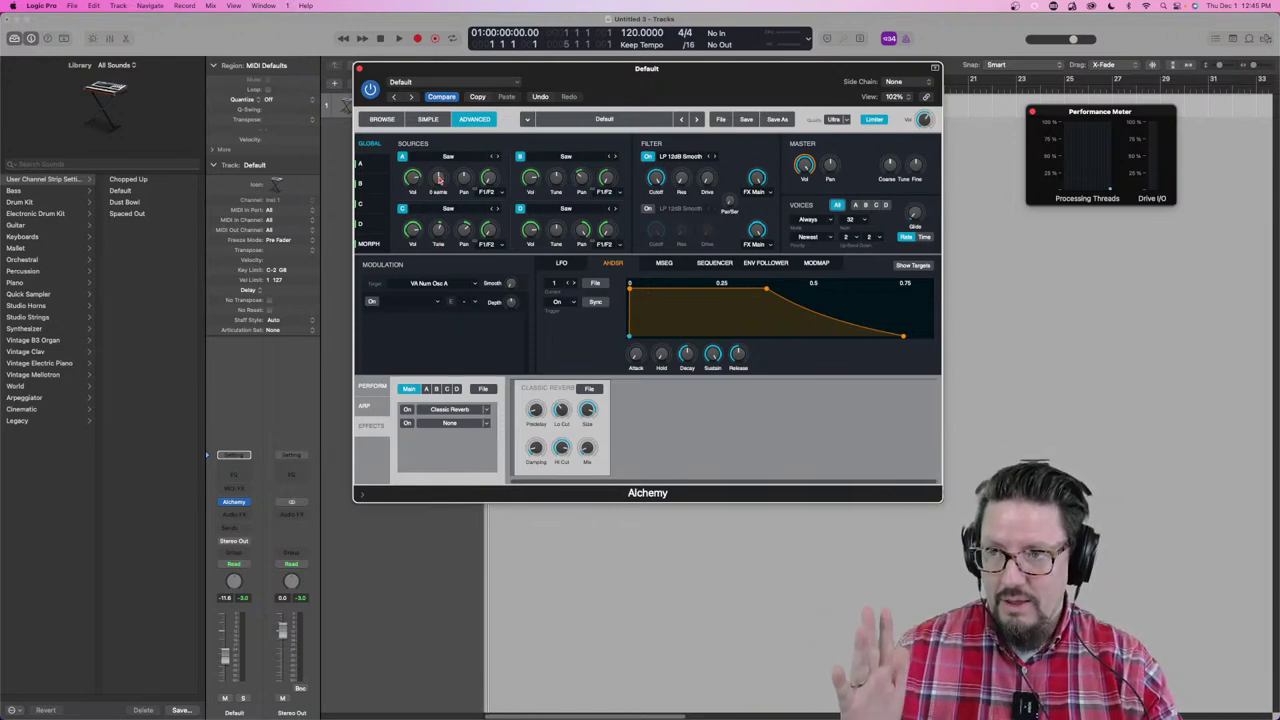
click(370, 245)
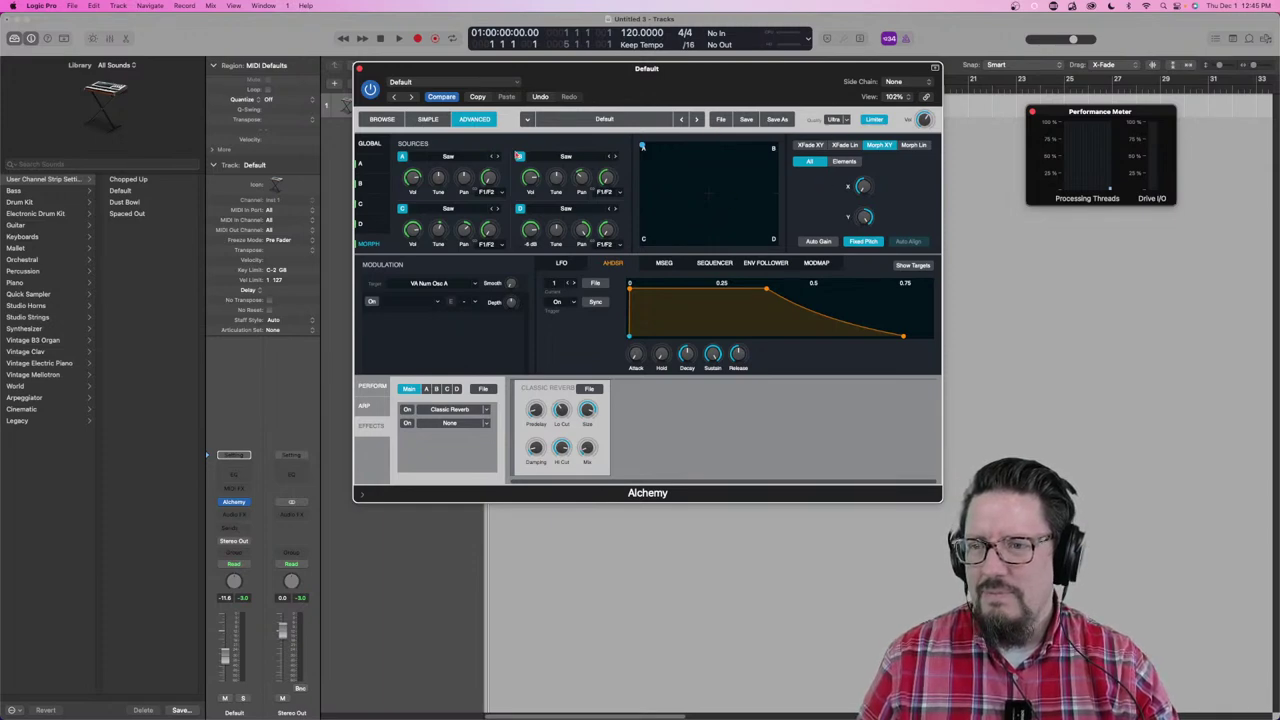
click(361, 165)
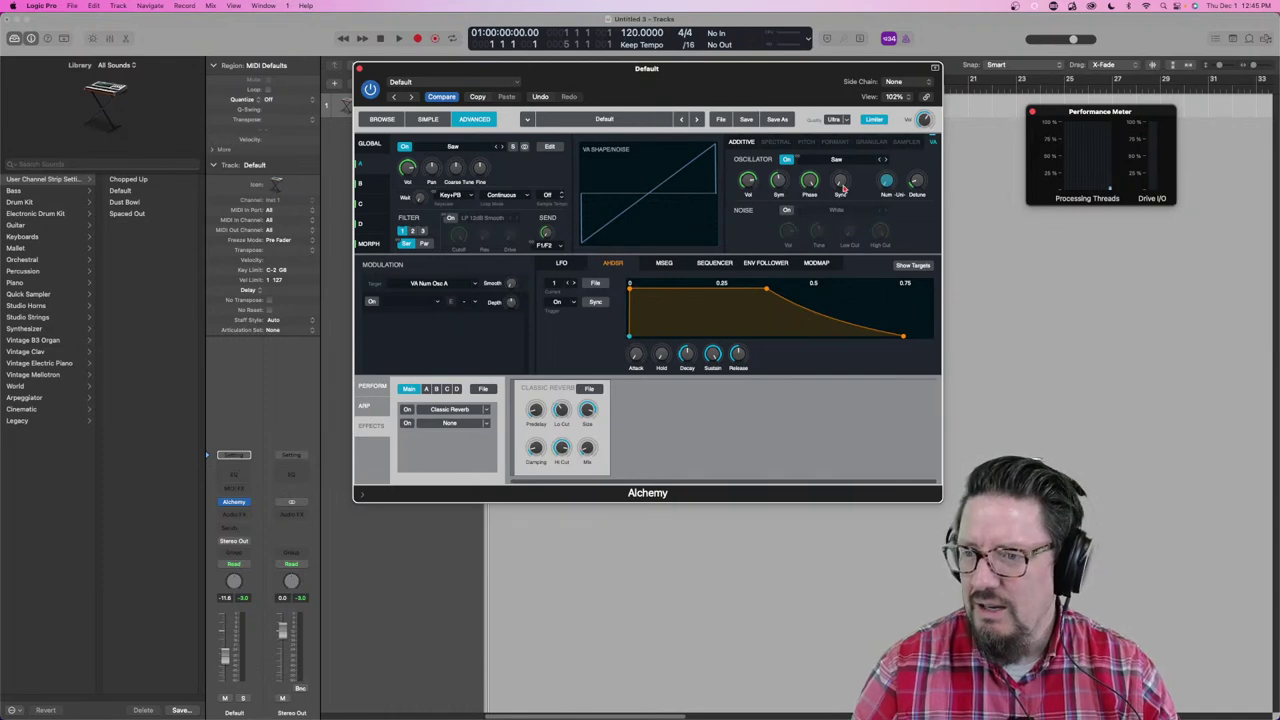
drag(843, 187, 842, 172)
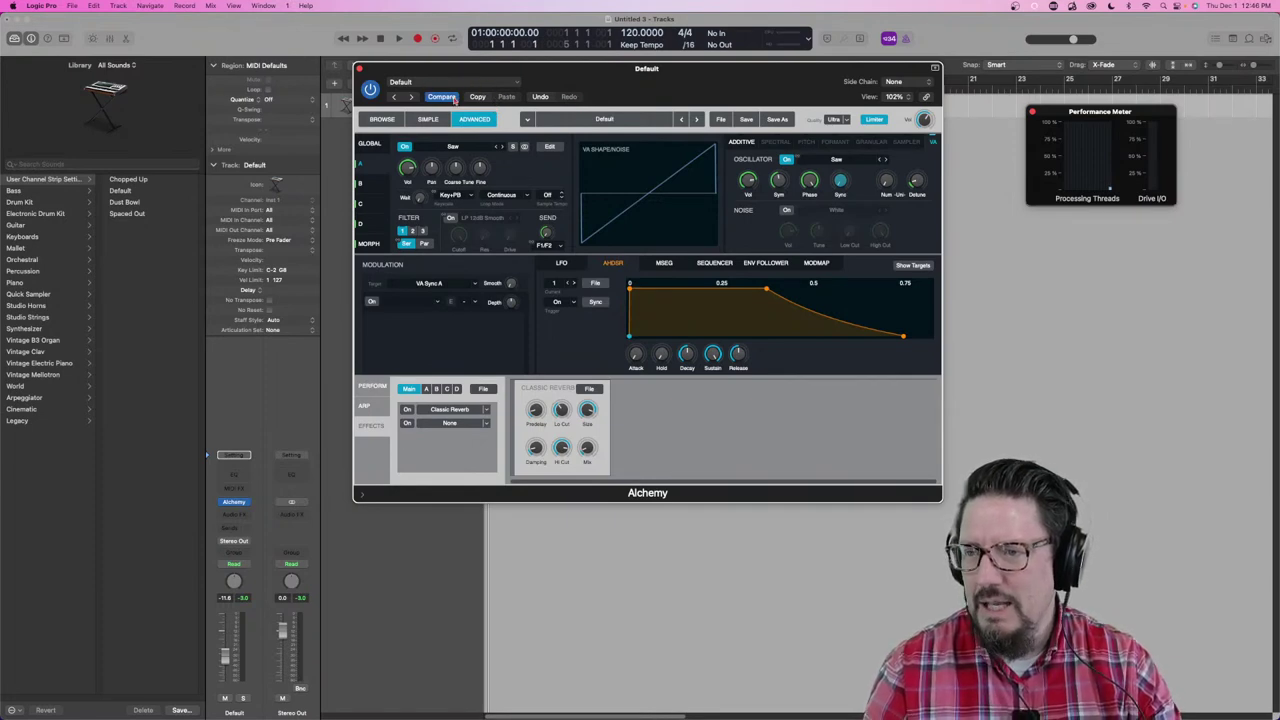
Step: Load the Dust of Yesteryear preset from the Cinematic soundscapes
click(435, 85)
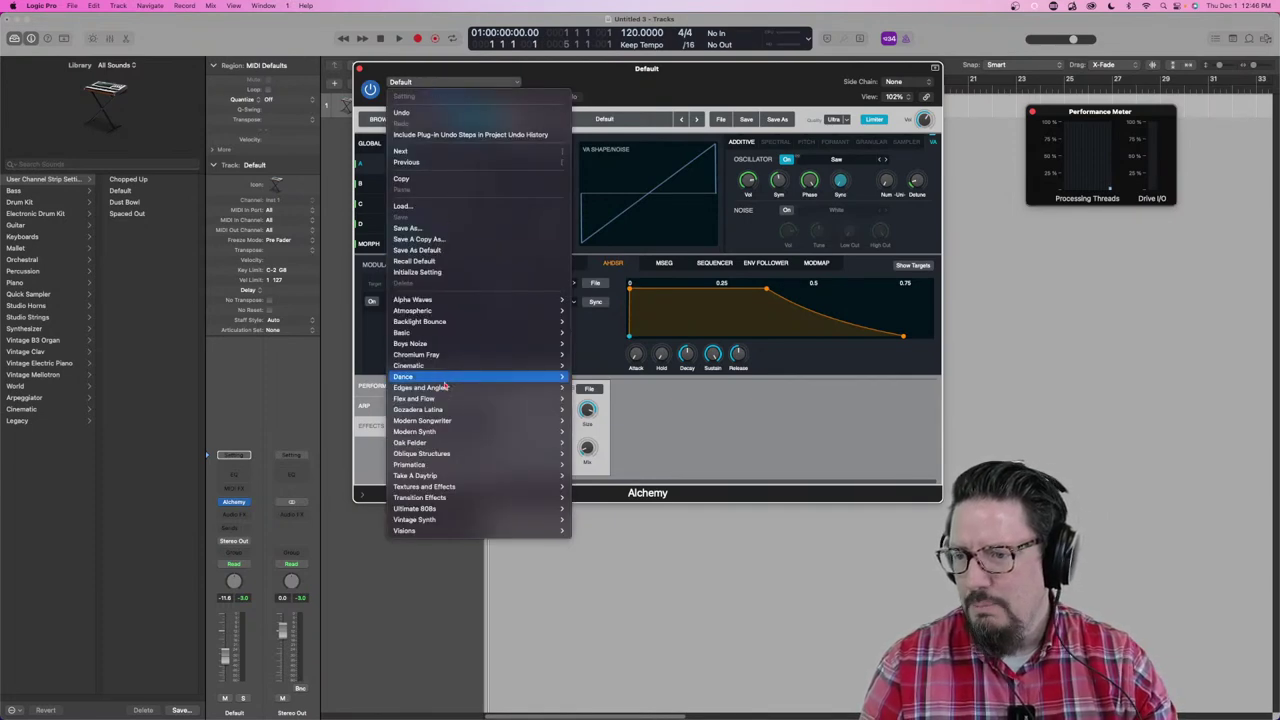
mouse_move(460, 369)
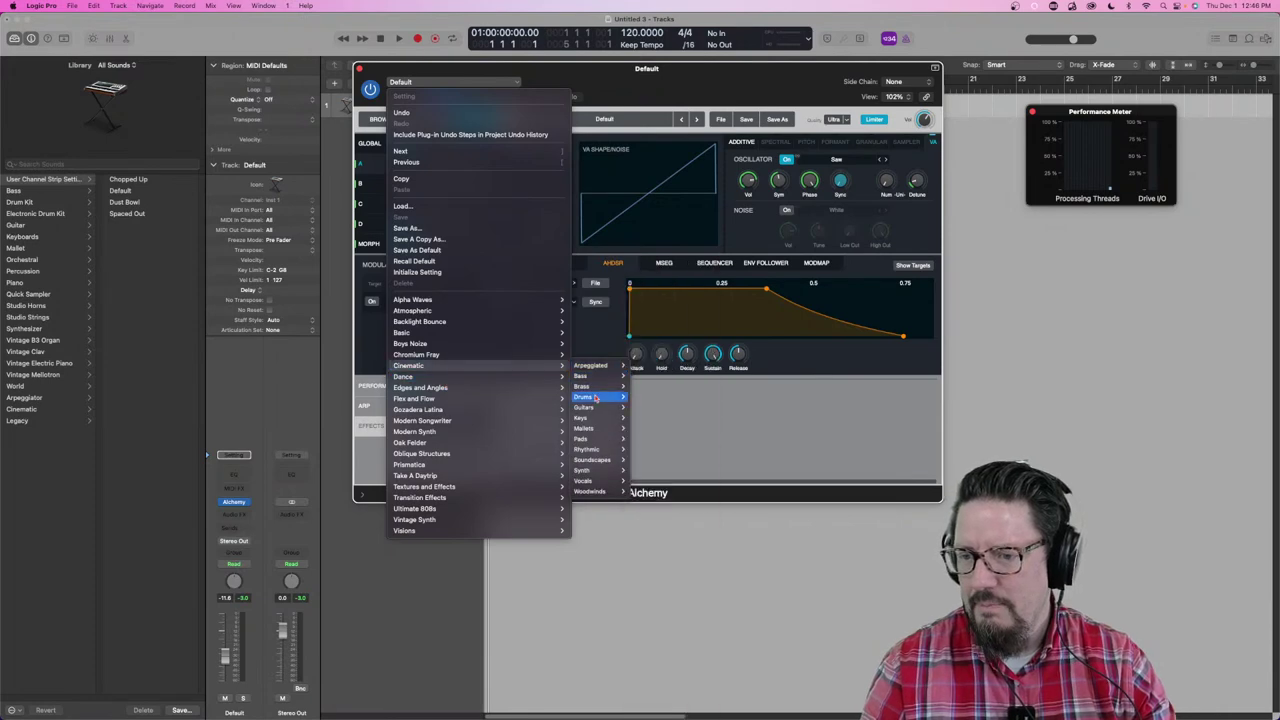
mouse_move(600, 459)
click(660, 459)
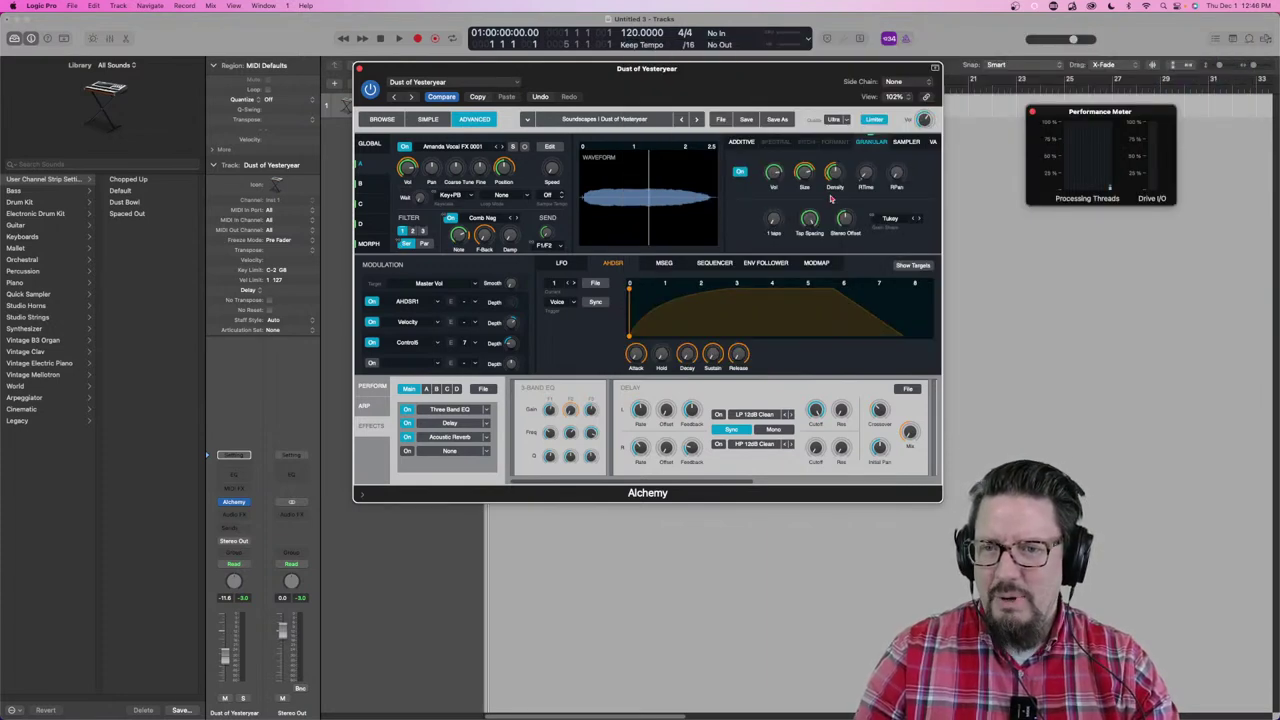
key(alt+super+8)
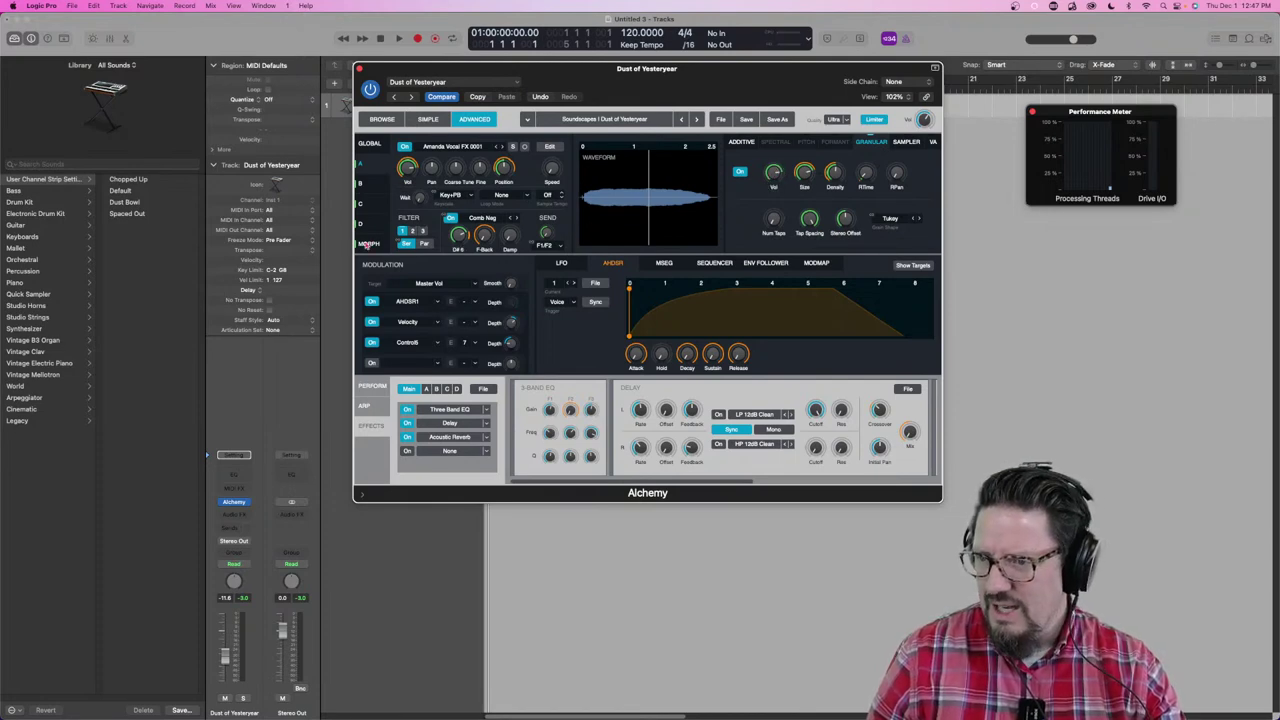
Step: Show the morph controls and closely examine how the modulated morph point moves on the XY pad while notes play
click(368, 244)
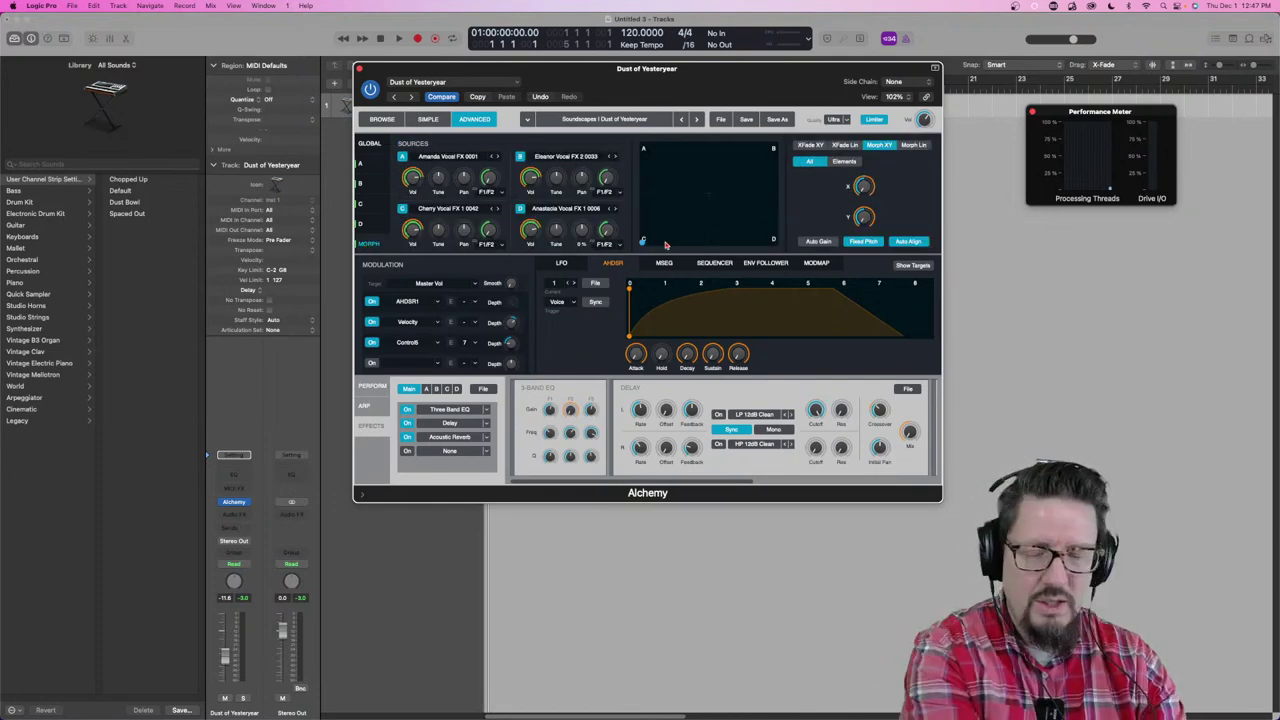
drag(645, 242, 659, 230)
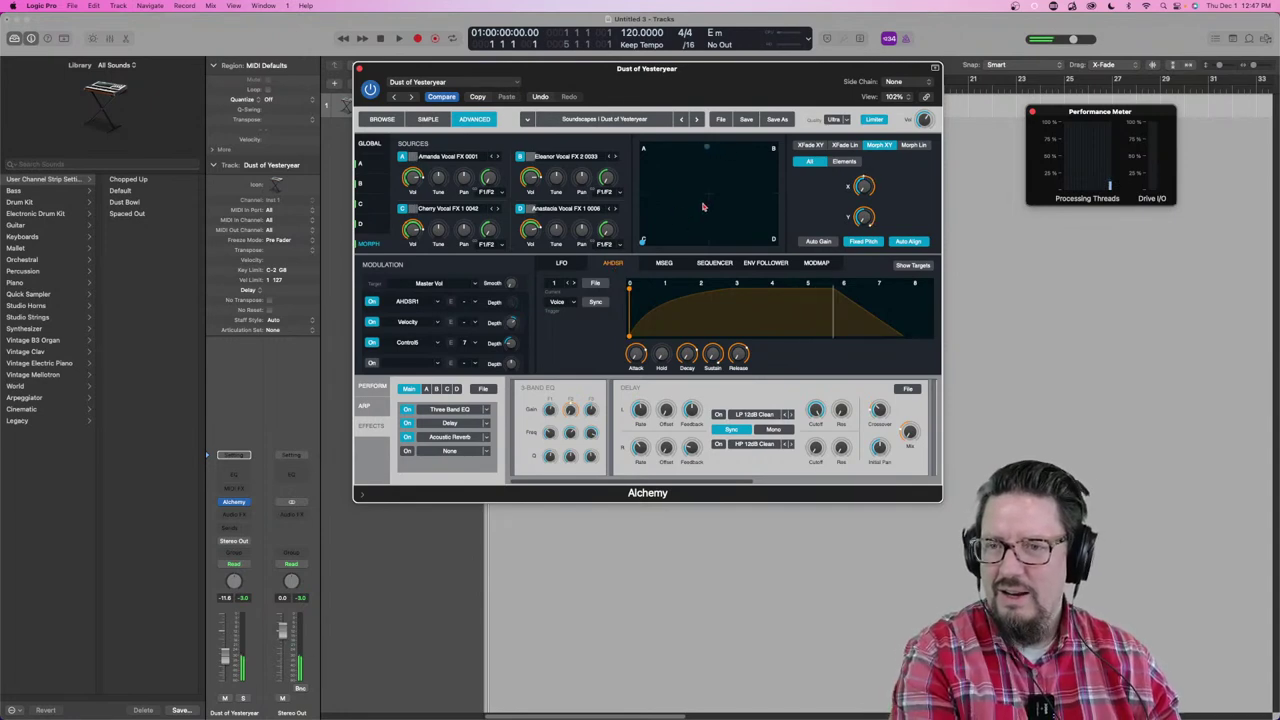
key(alt+super+8)
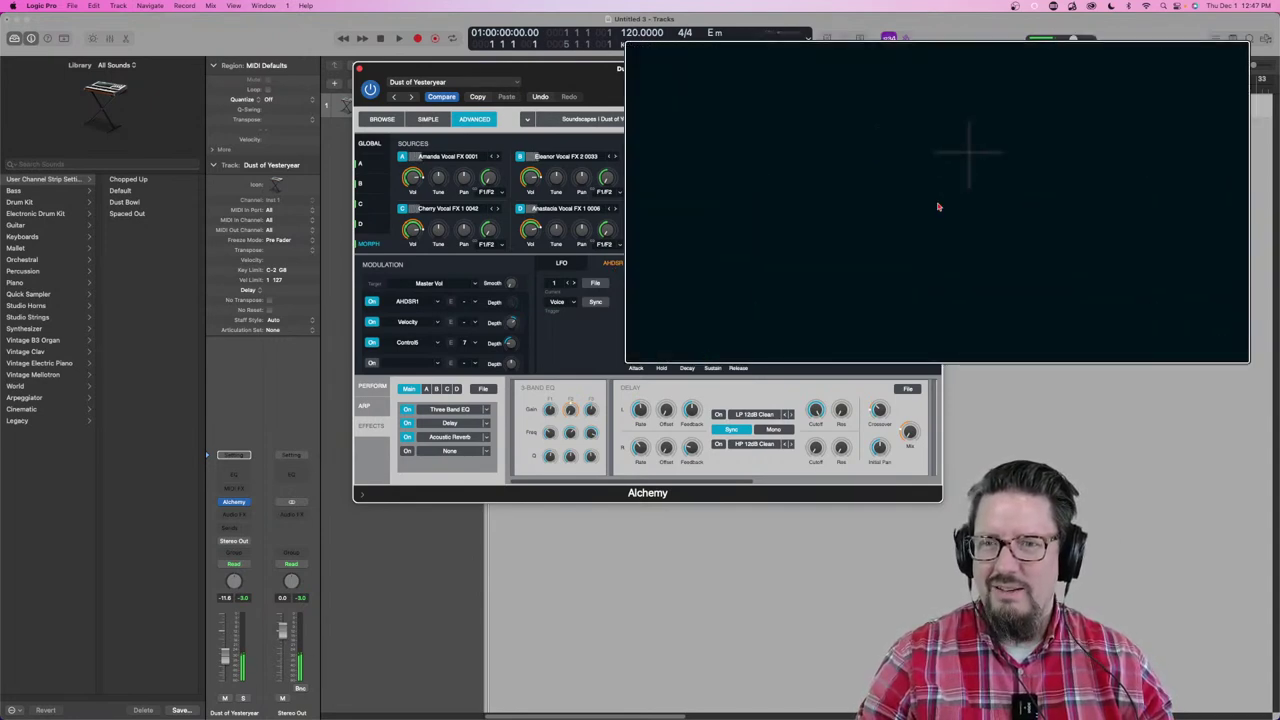
key(alt+super+8)
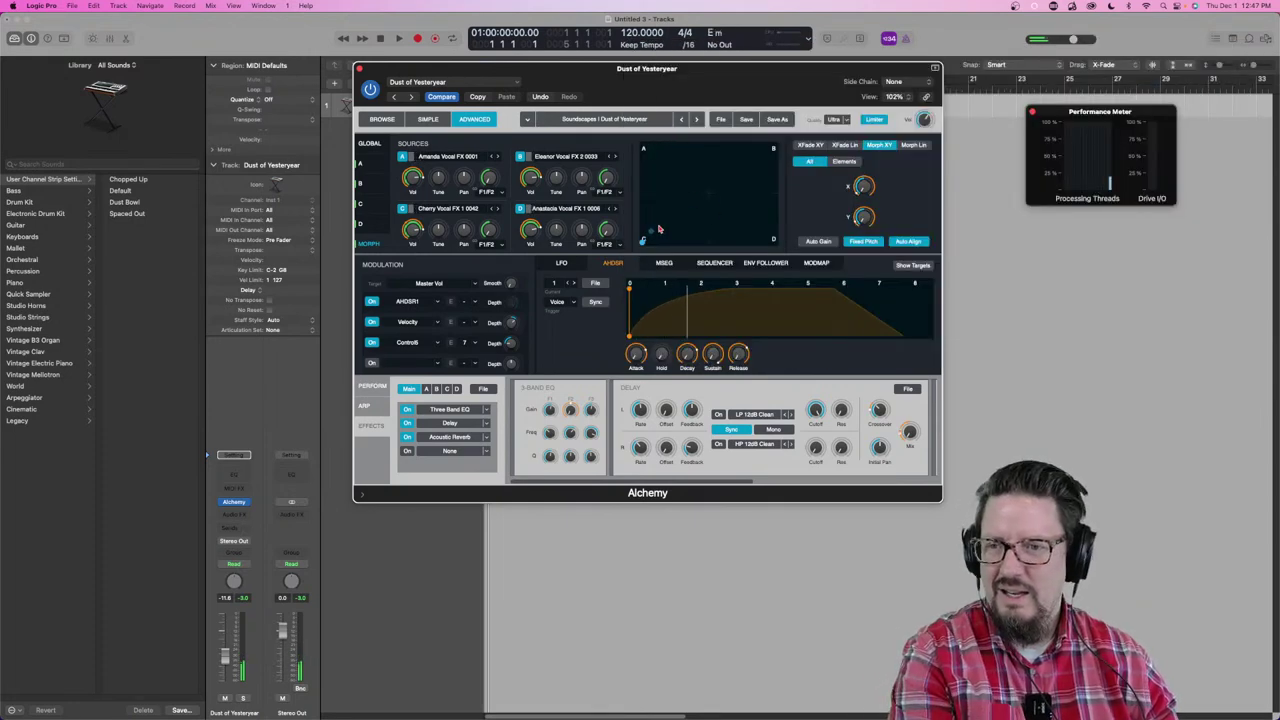
key(alt+super+8)
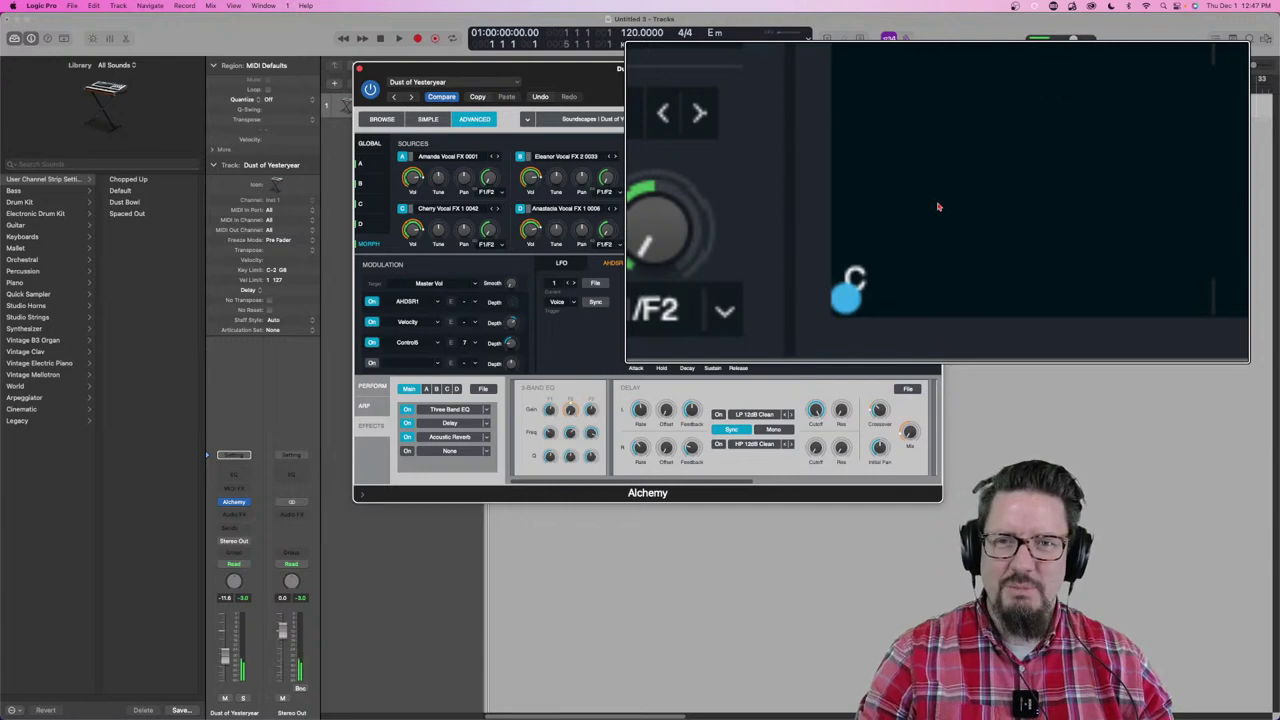
key(alt+super+8)
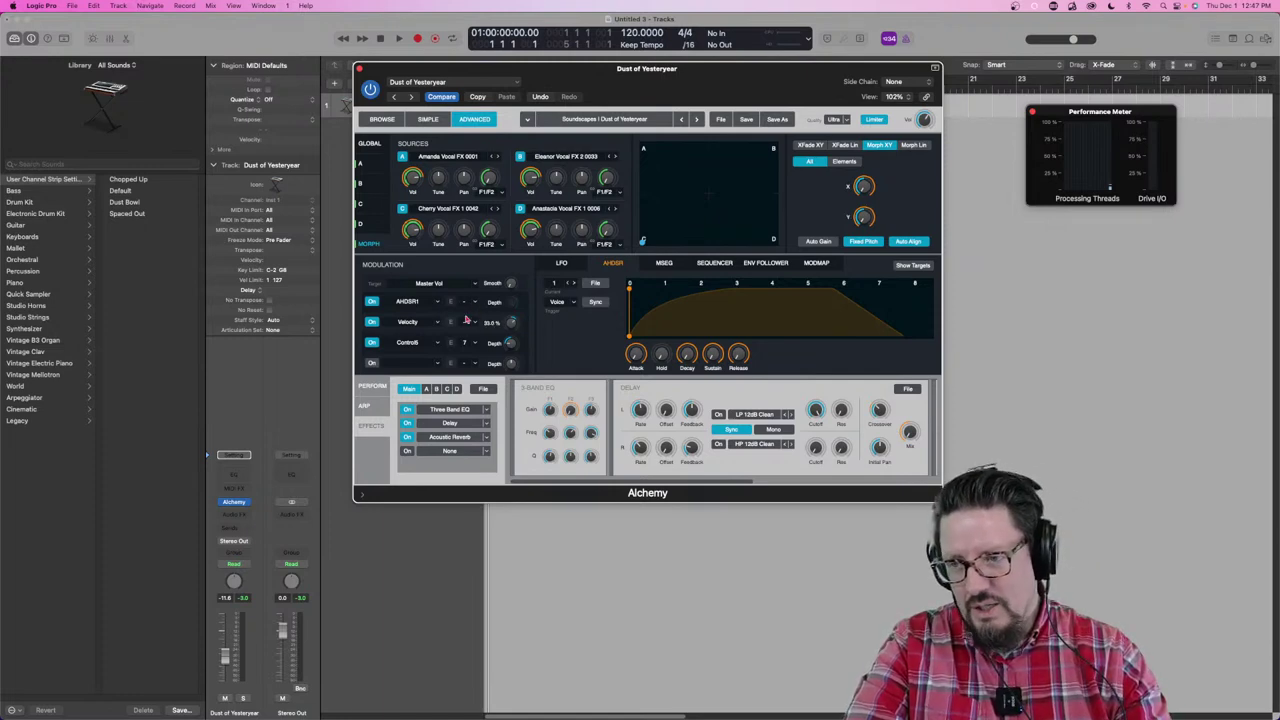
Step: Examine the modulators assigned to the morph X control, and look through the preset's modulation targets to MSEG 1 : Morph All X
click(864, 187)
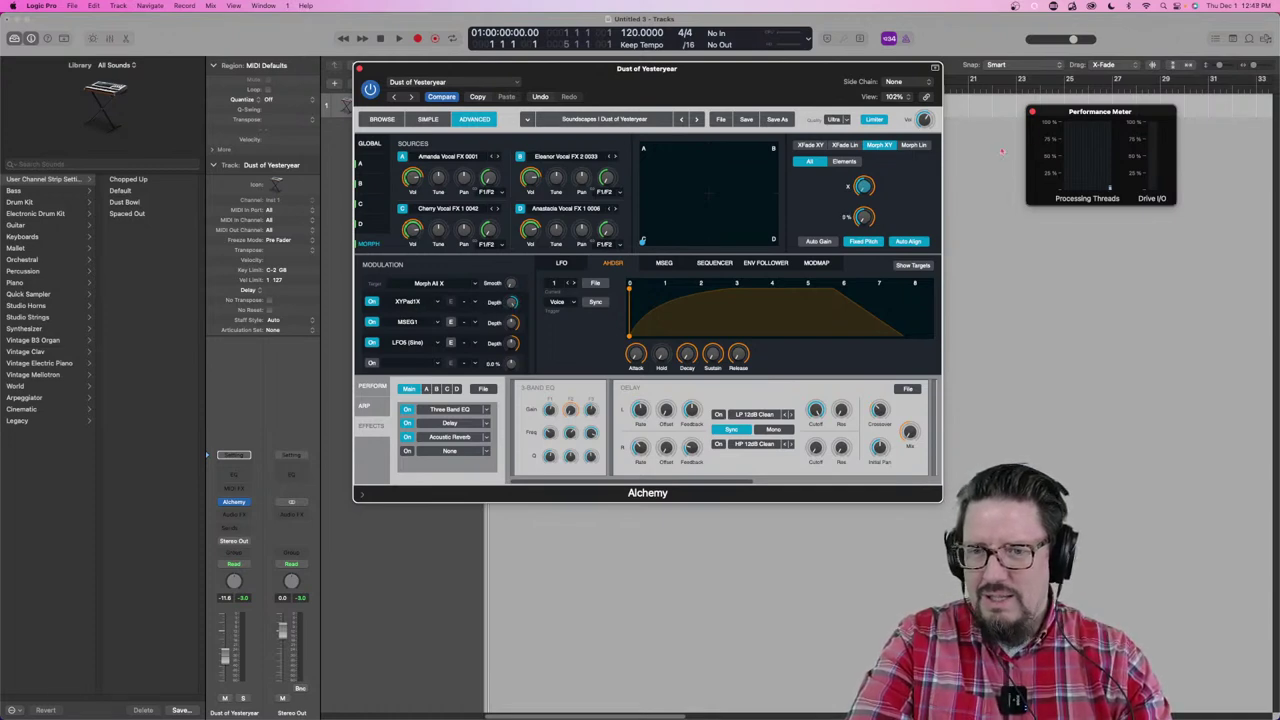
right_click(866, 187)
mouse_move(884, 196)
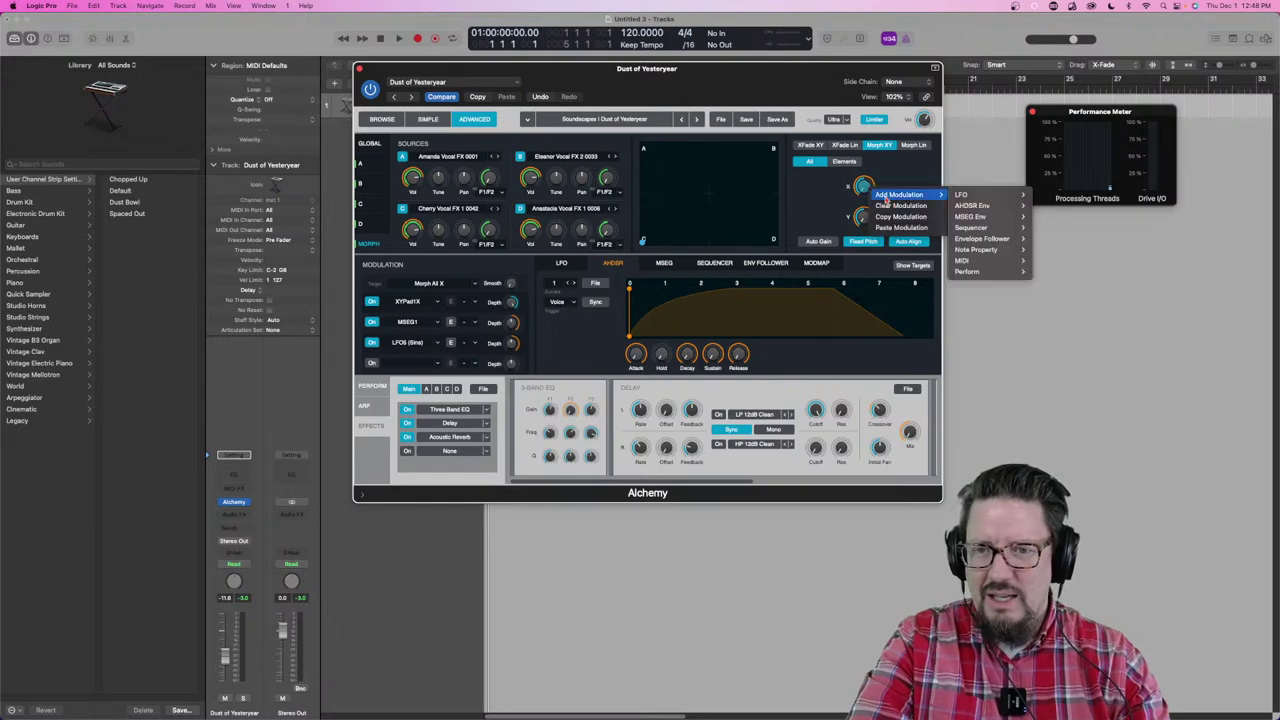
click(914, 266)
click(921, 267)
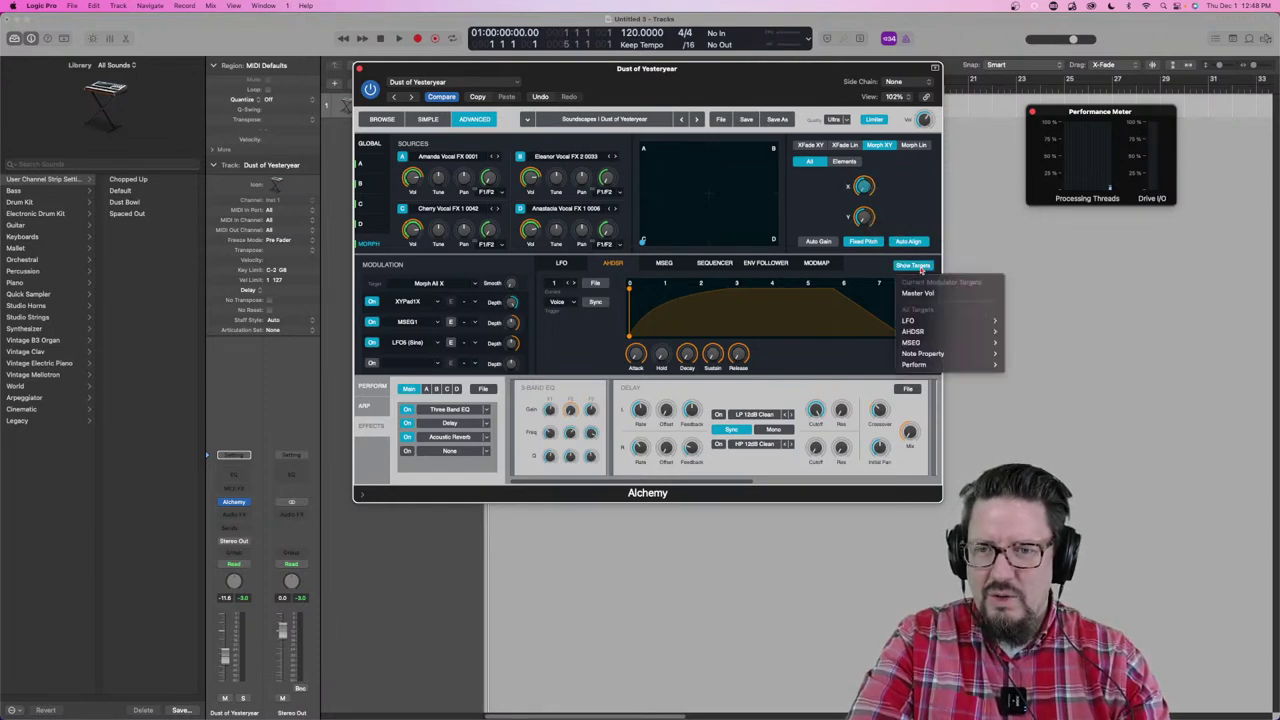
mouse_move(940, 366)
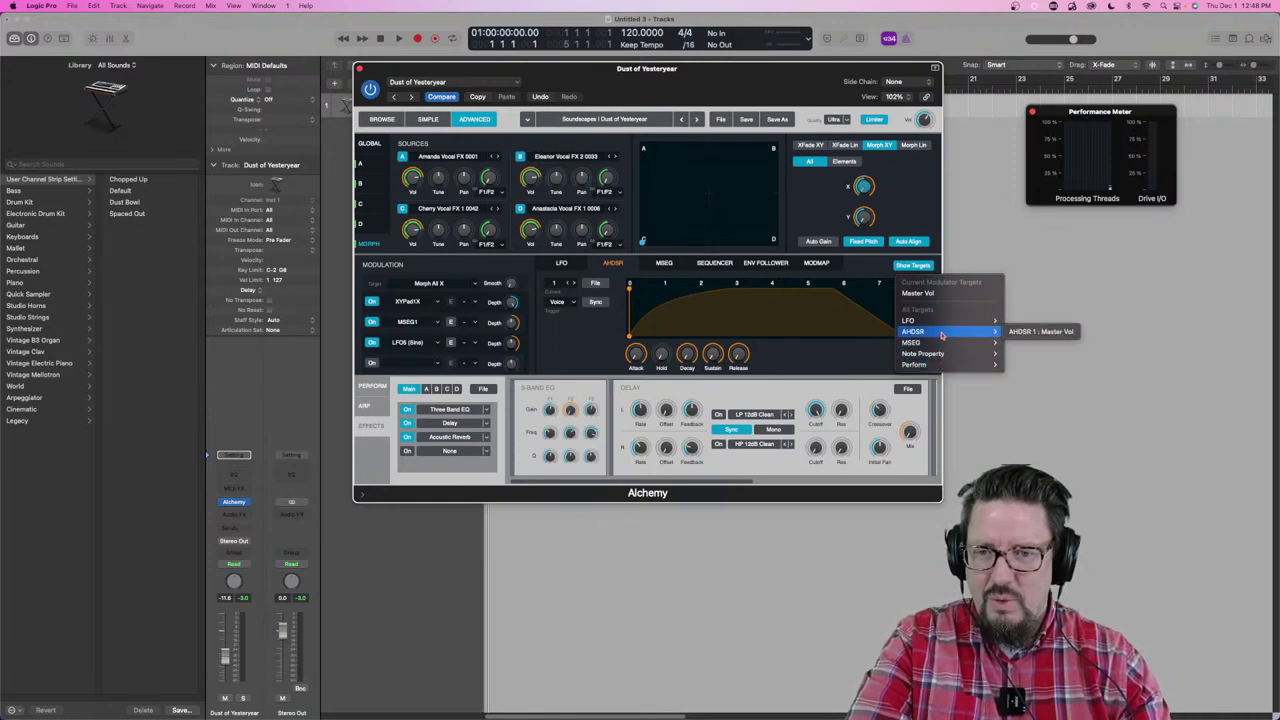
mouse_move(941, 327)
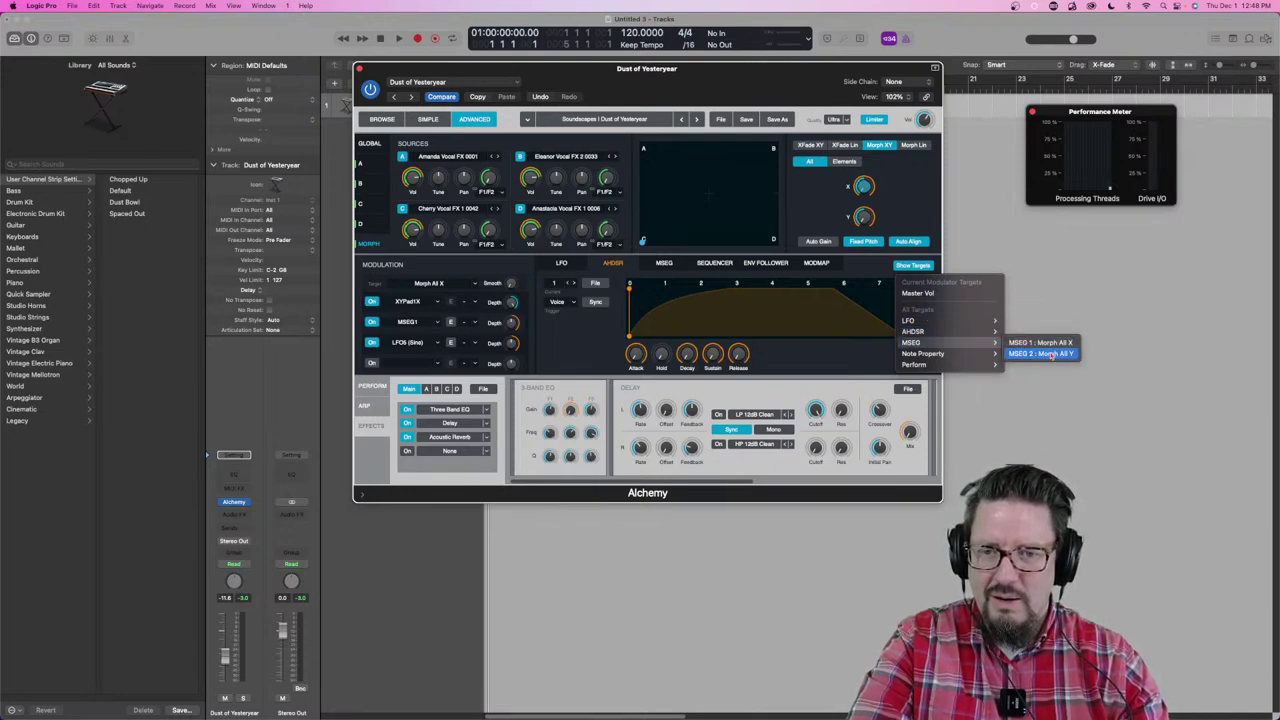
click(1040, 343)
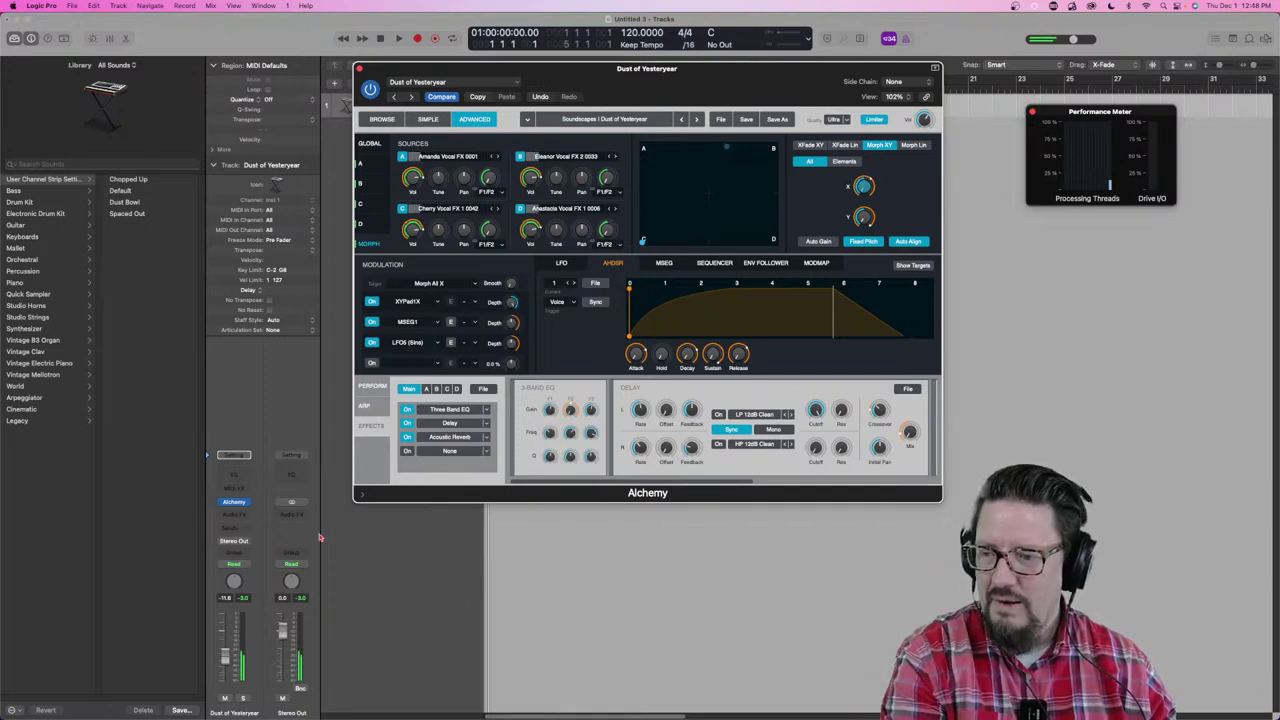
Step: Raise the instrument track's volume to -7.0 dB, and show Alchemy's global page with all four sources
mouse_move(226, 660)
mouse_down()
mouse_move(226, 636)
mouse_move(226, 650)
mouse_up()
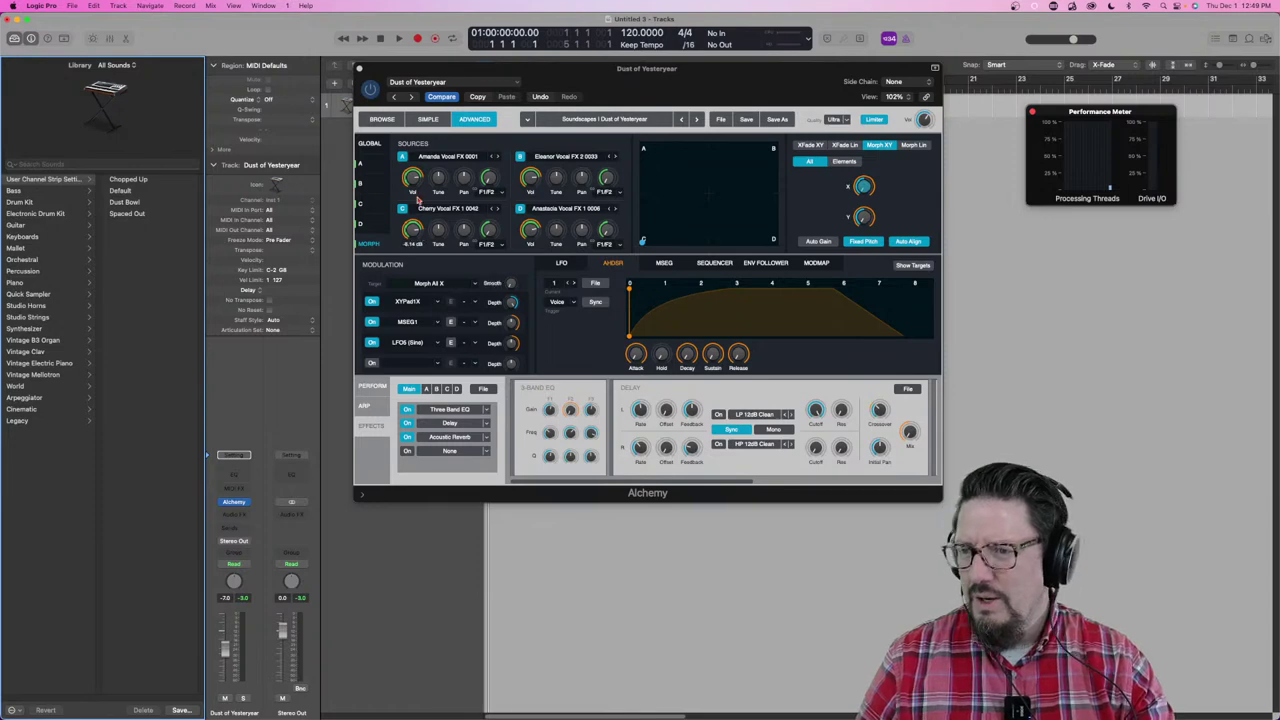
click(366, 166)
click(375, 152)
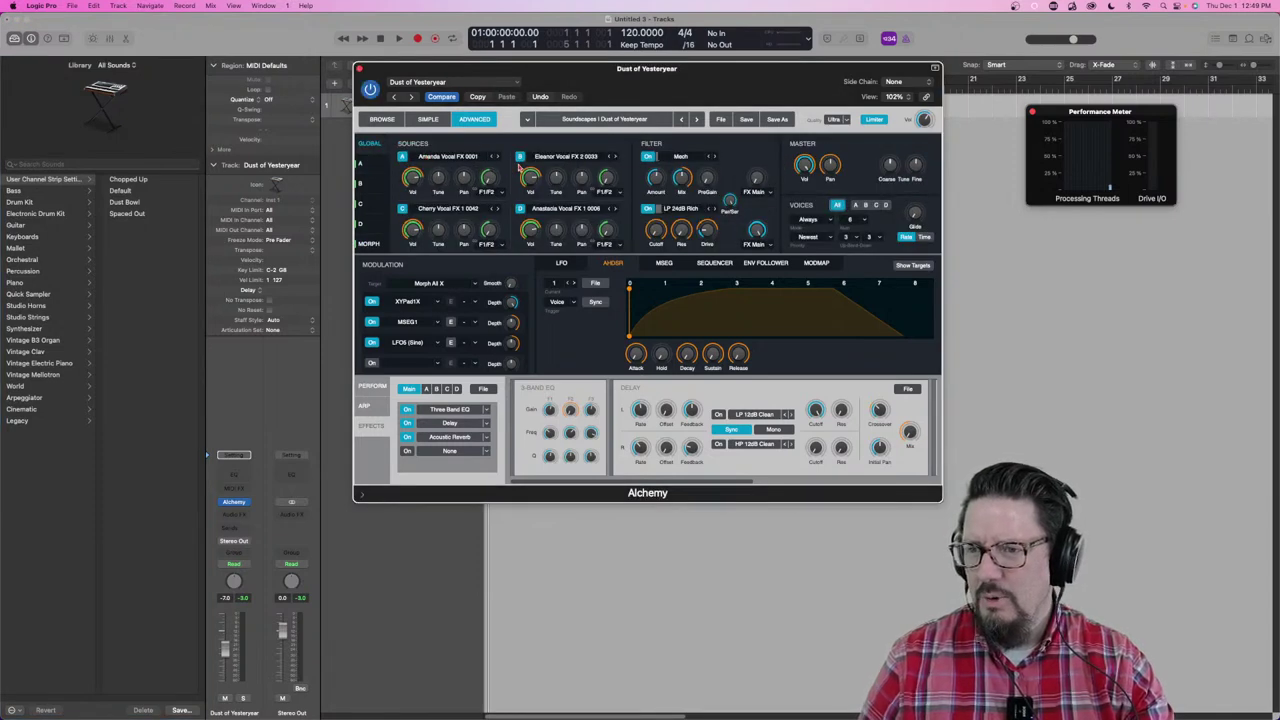
Step: Audition sources A, B, C and D one at a time with the others switched off, and turn all four back on
click(403, 209)
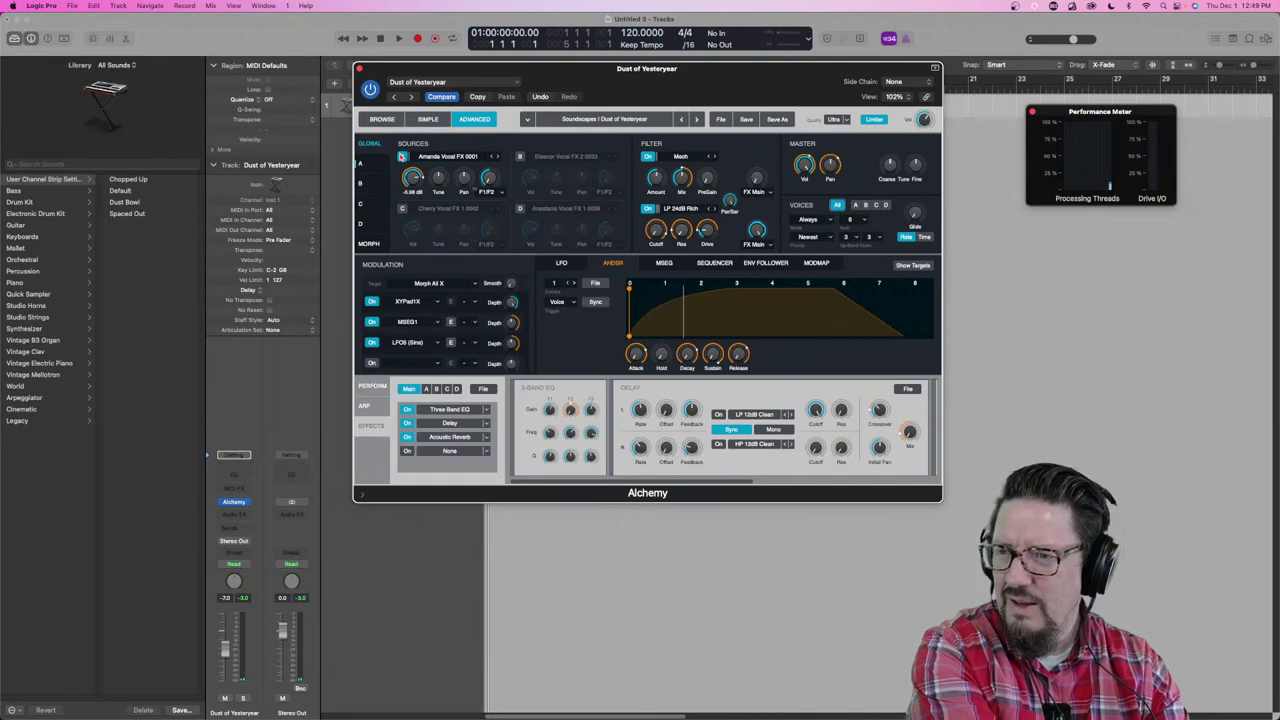
click(402, 157)
click(520, 157)
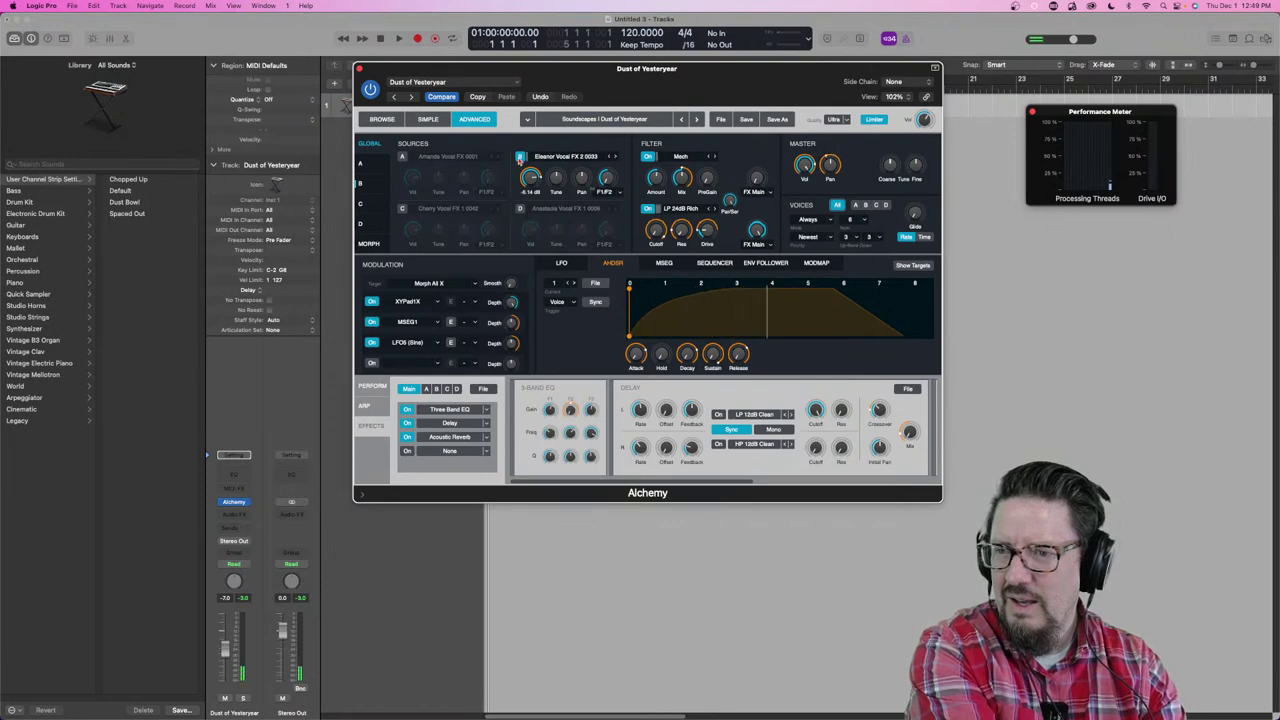
click(520, 157)
click(520, 208)
click(401, 209)
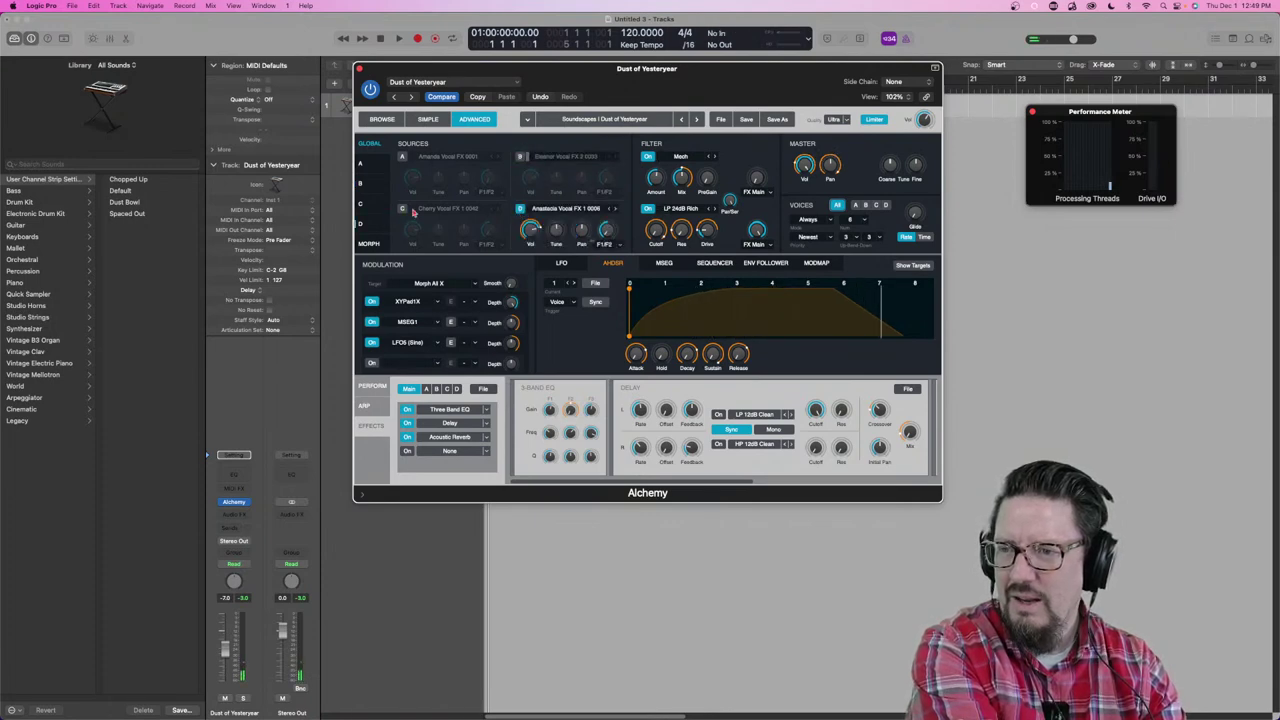
click(520, 209)
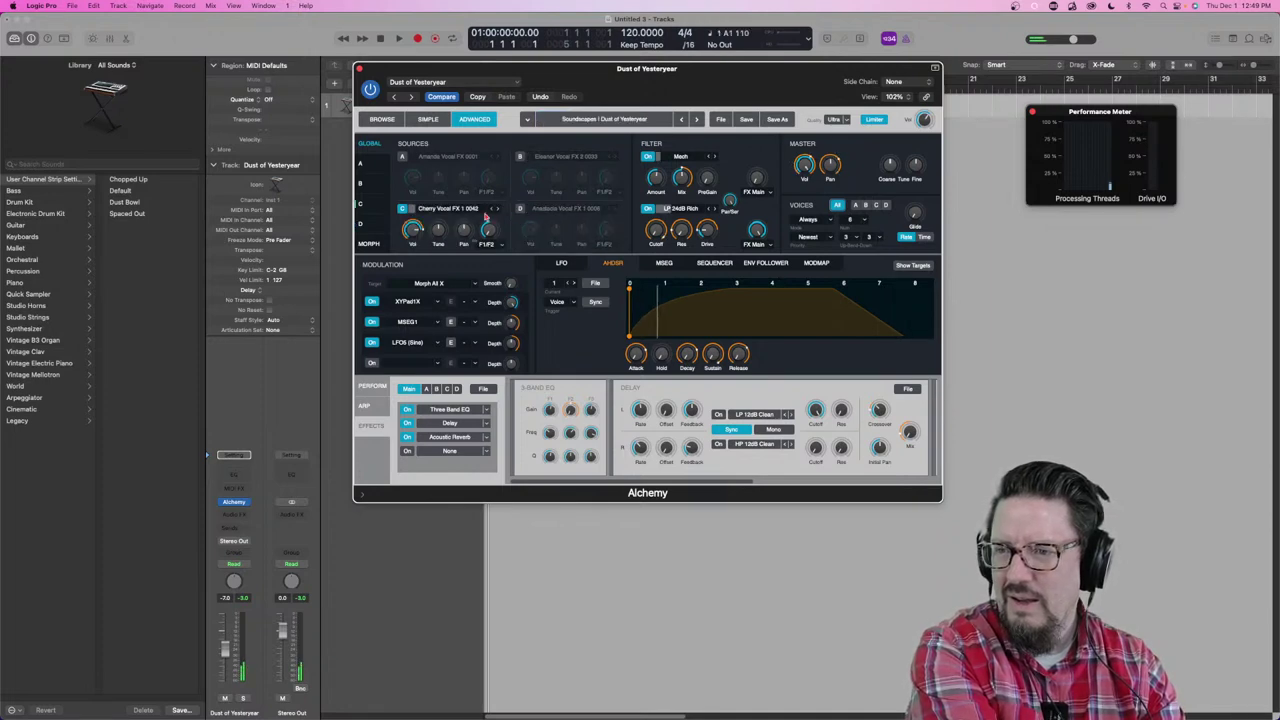
click(402, 209)
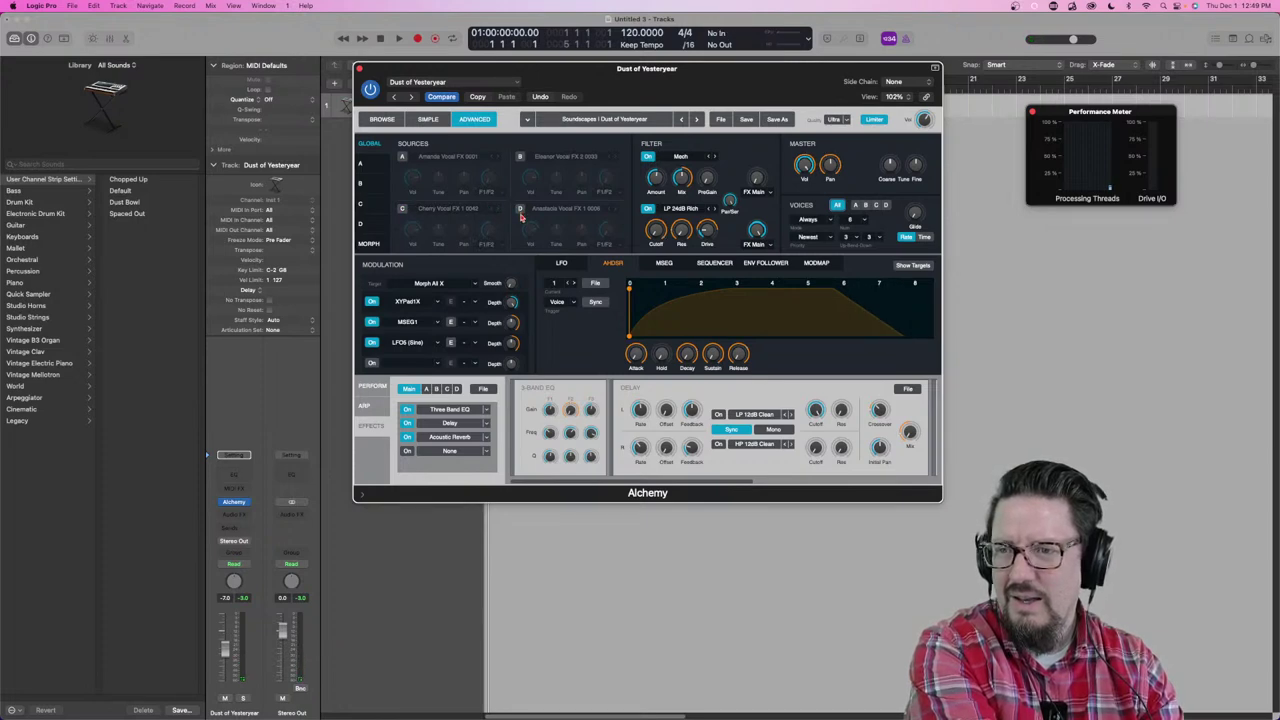
click(520, 210)
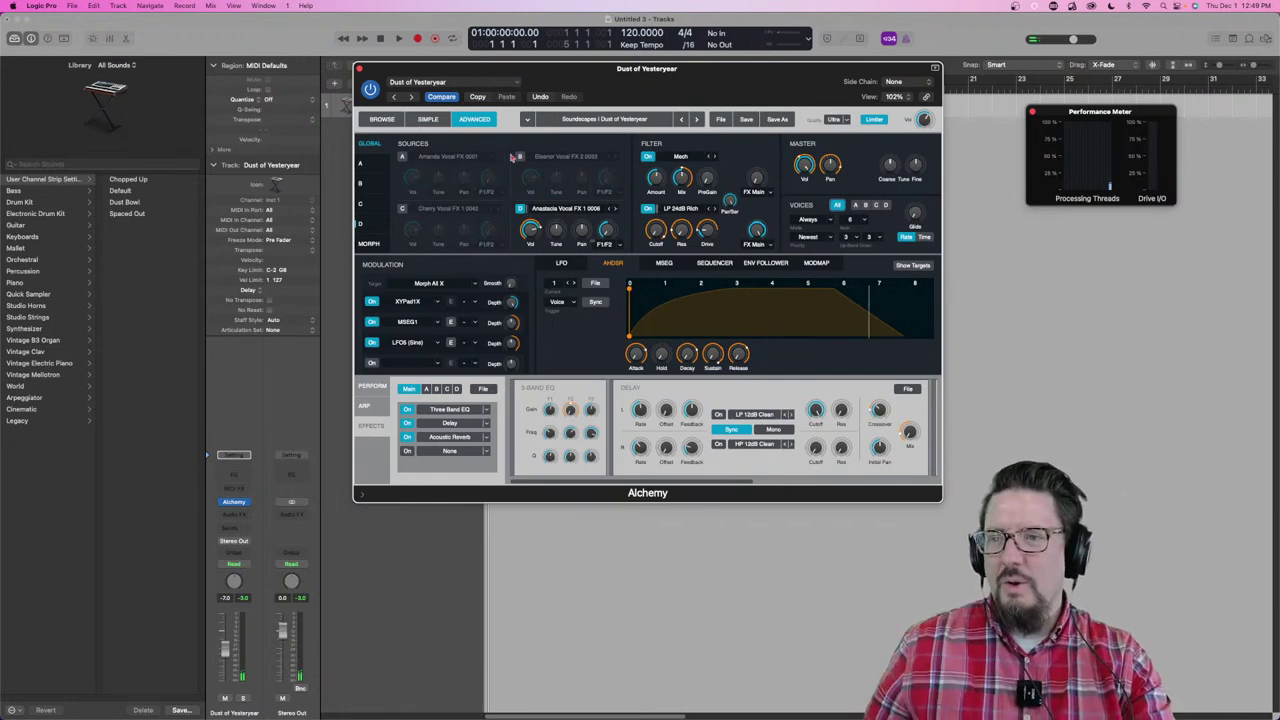
click(404, 158)
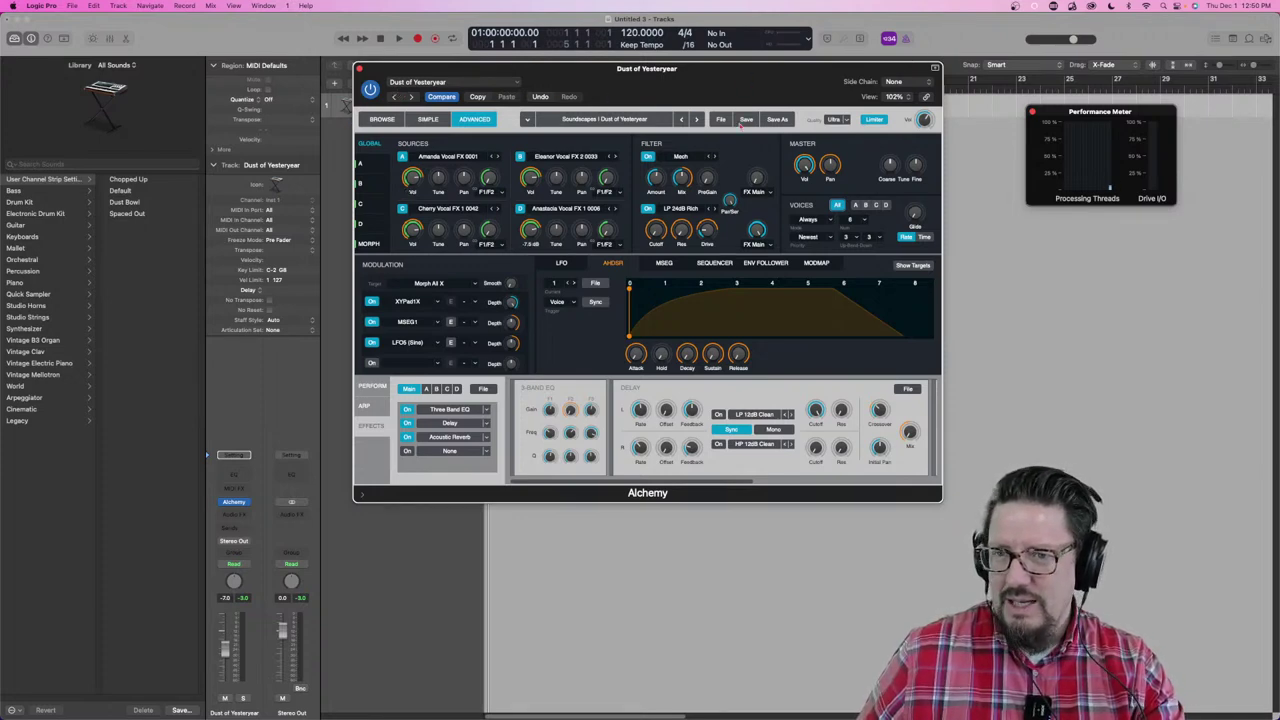
Step: Load the next preset, Dust Storm, and move its XFade XY point from C's corner to the upper middle of the pad
click(695, 120)
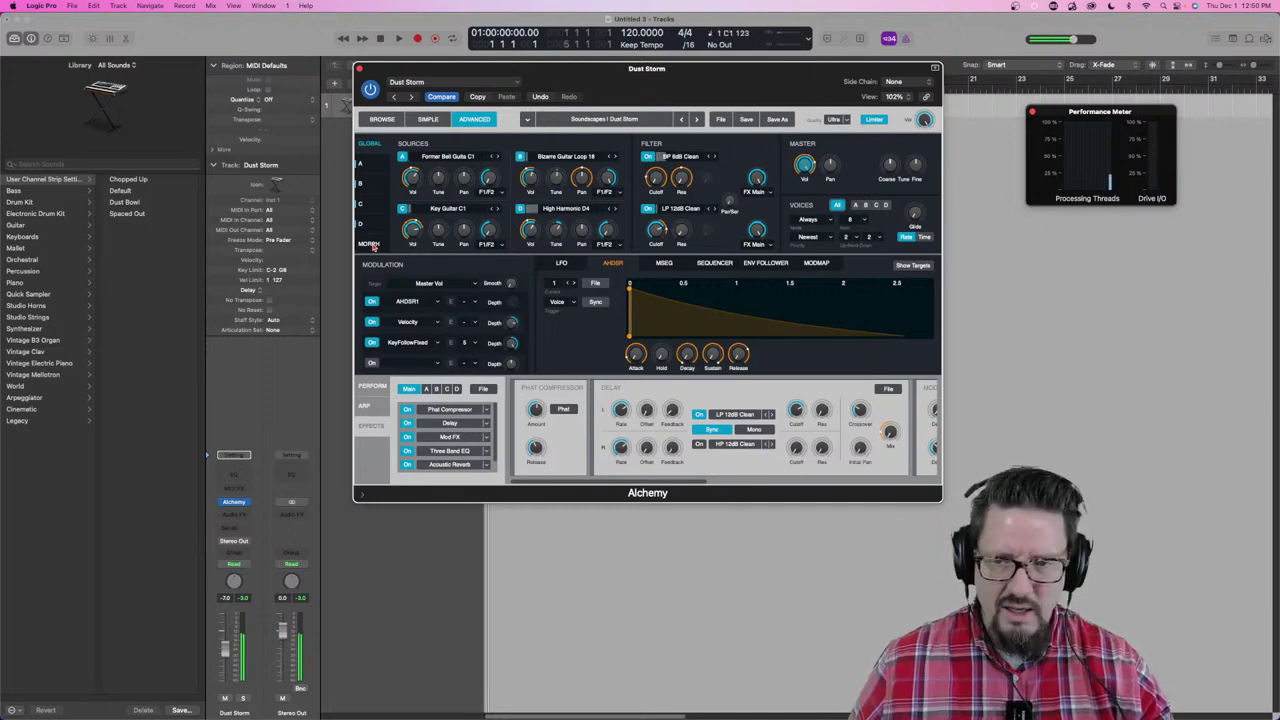
click(369, 243)
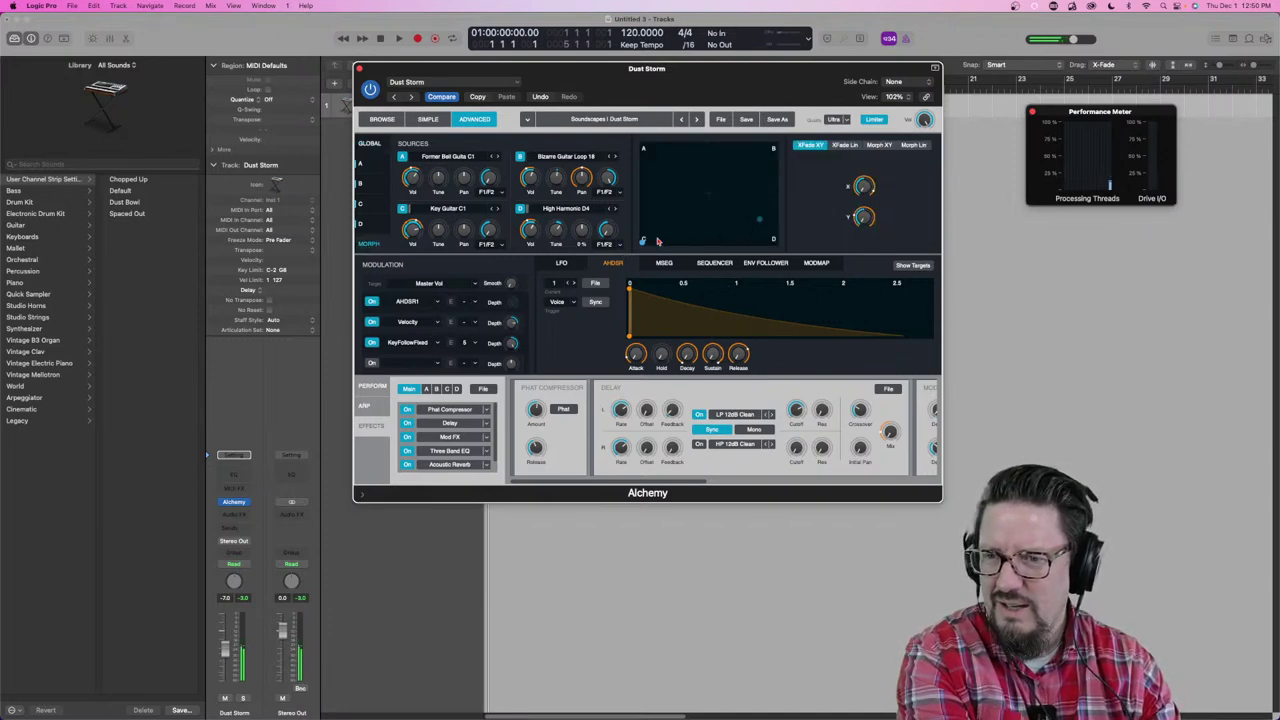
mouse_move(642, 245)
mouse_down()
mouse_move(743, 189)
mouse_move(695, 139)
mouse_move(638, 166)
mouse_move(625, 250)
mouse_up()
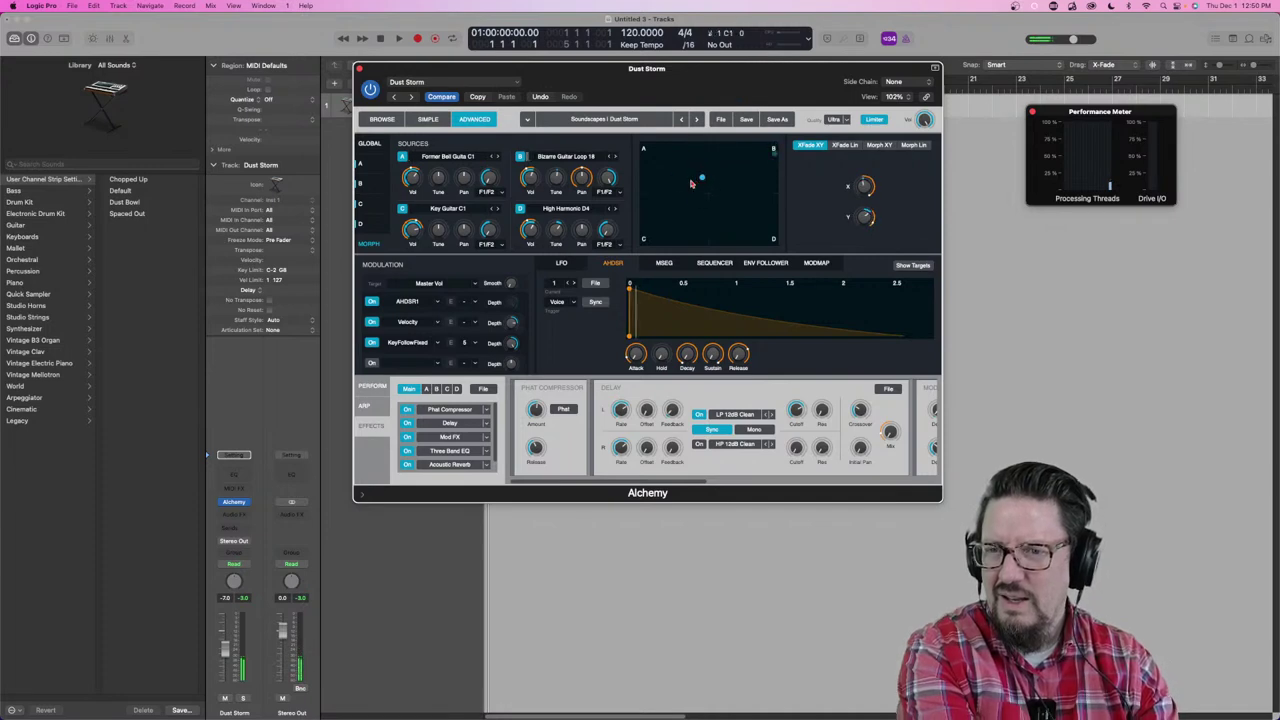
Step: Initialize the Alchemy preset and switch on sources B, C and D alongside source A
click(720, 119)
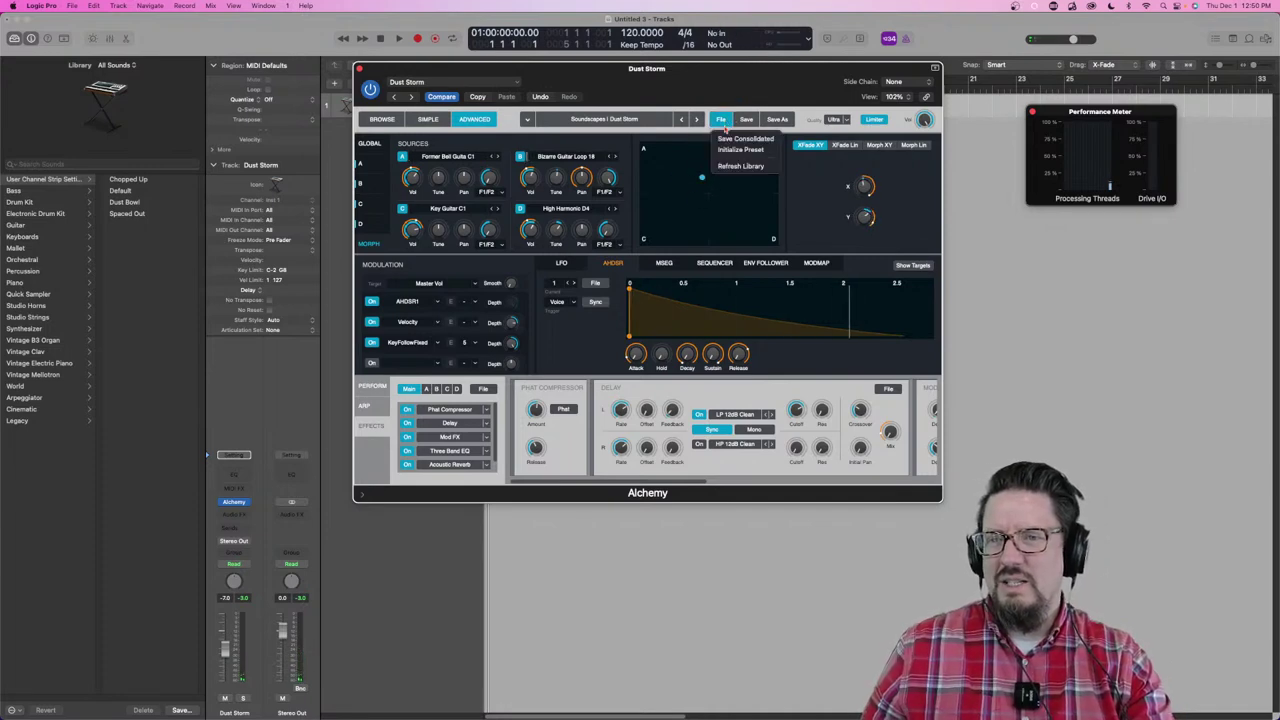
click(740, 150)
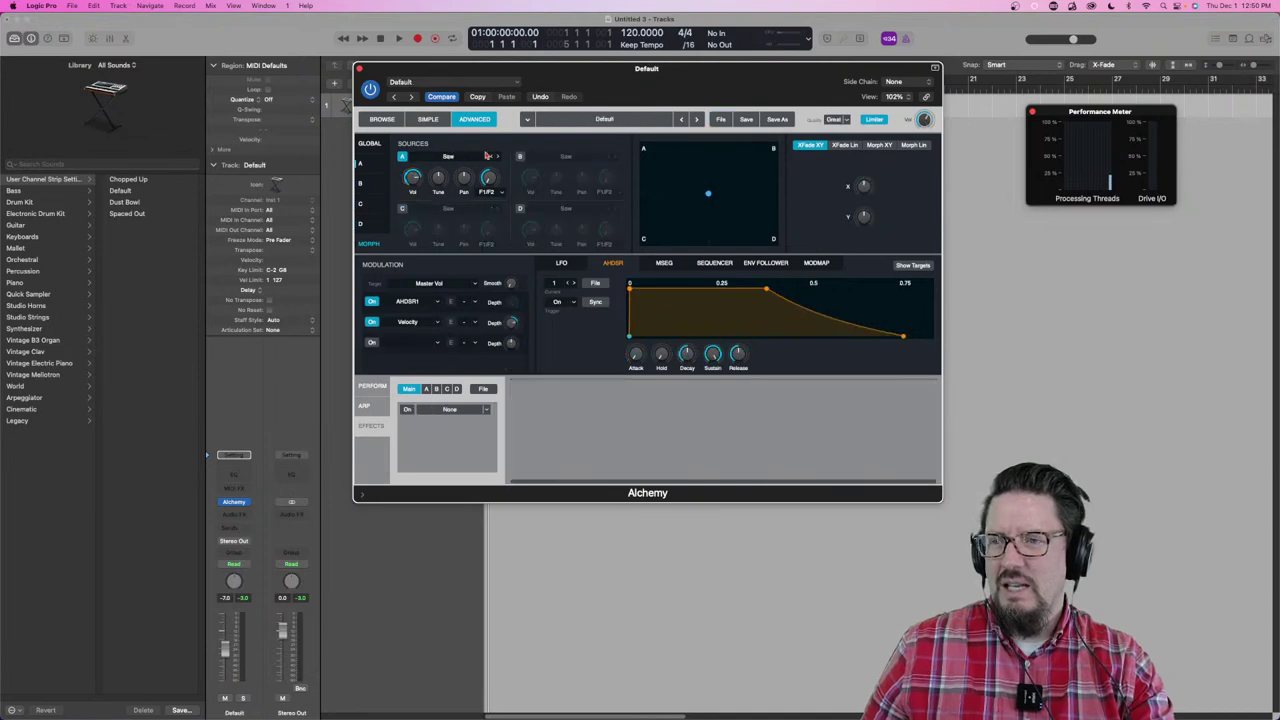
click(520, 156)
click(520, 208)
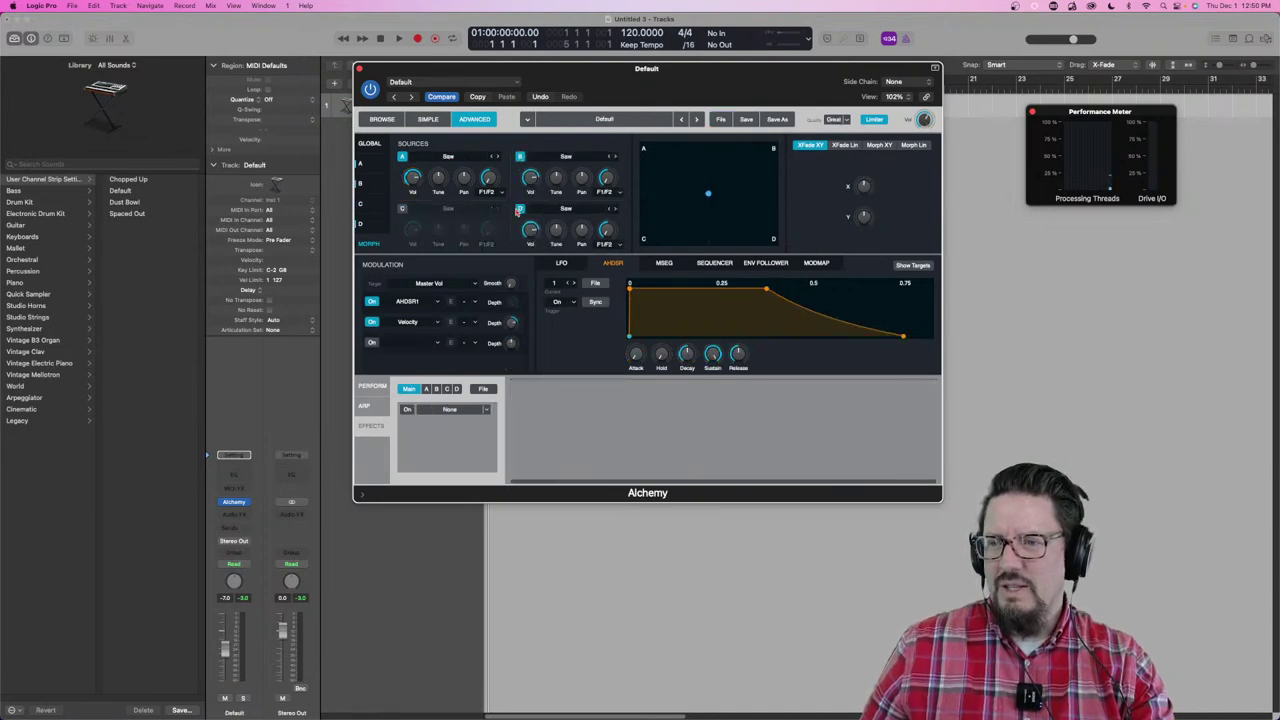
click(403, 209)
Step: Target the X crossfade knob for modulation, show the track's Smart Controls with their inspector, and choose the Generic Black 8 layout
mouse_move(850, 196)
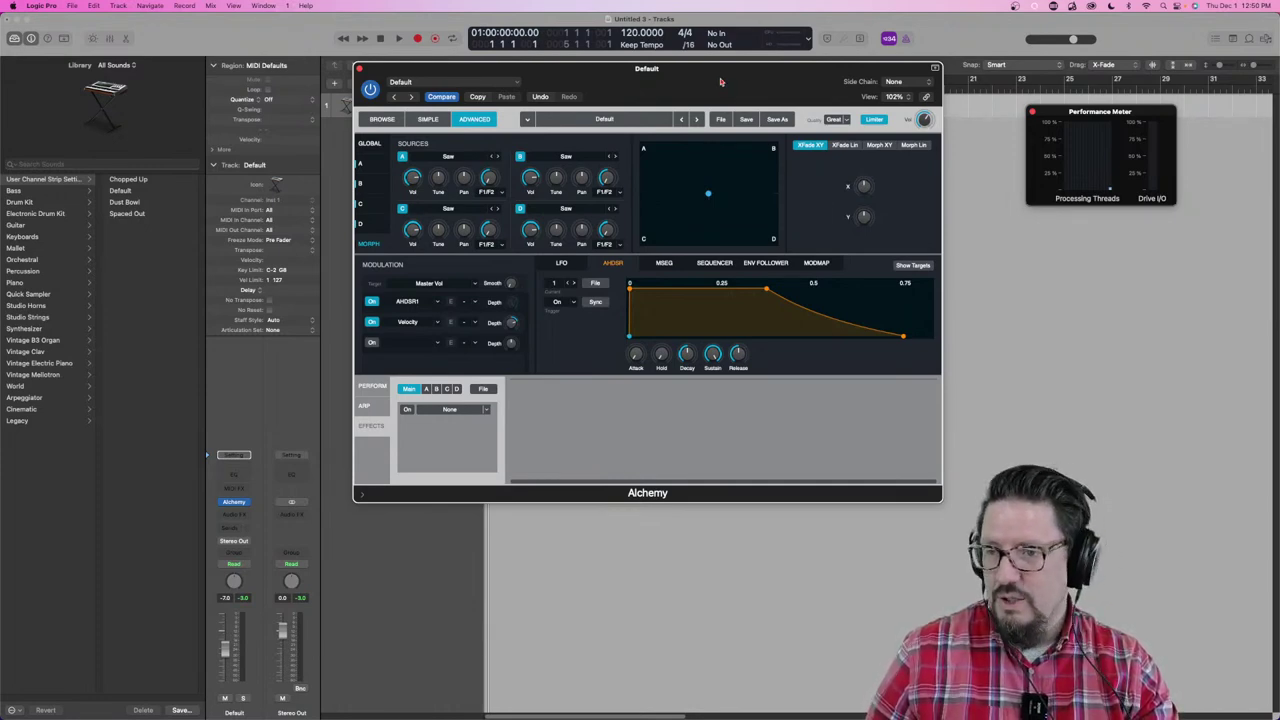
click(864, 186)
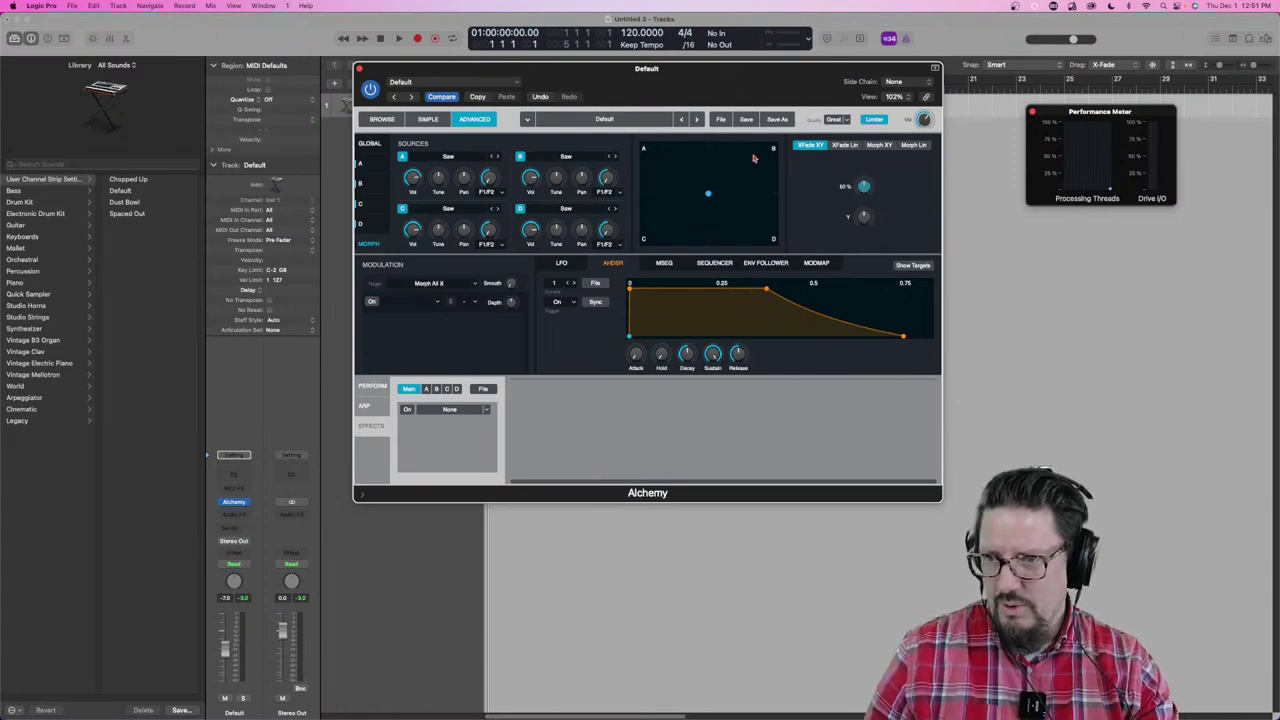
click(94, 38)
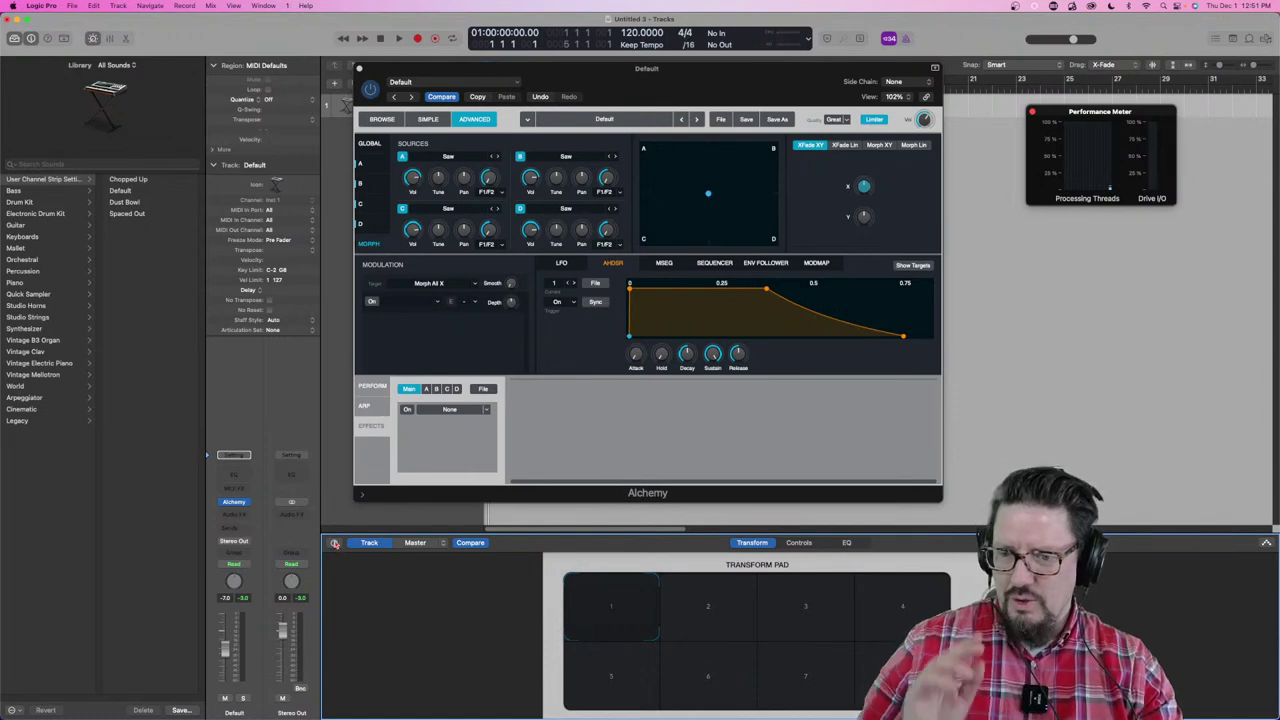
click(335, 543)
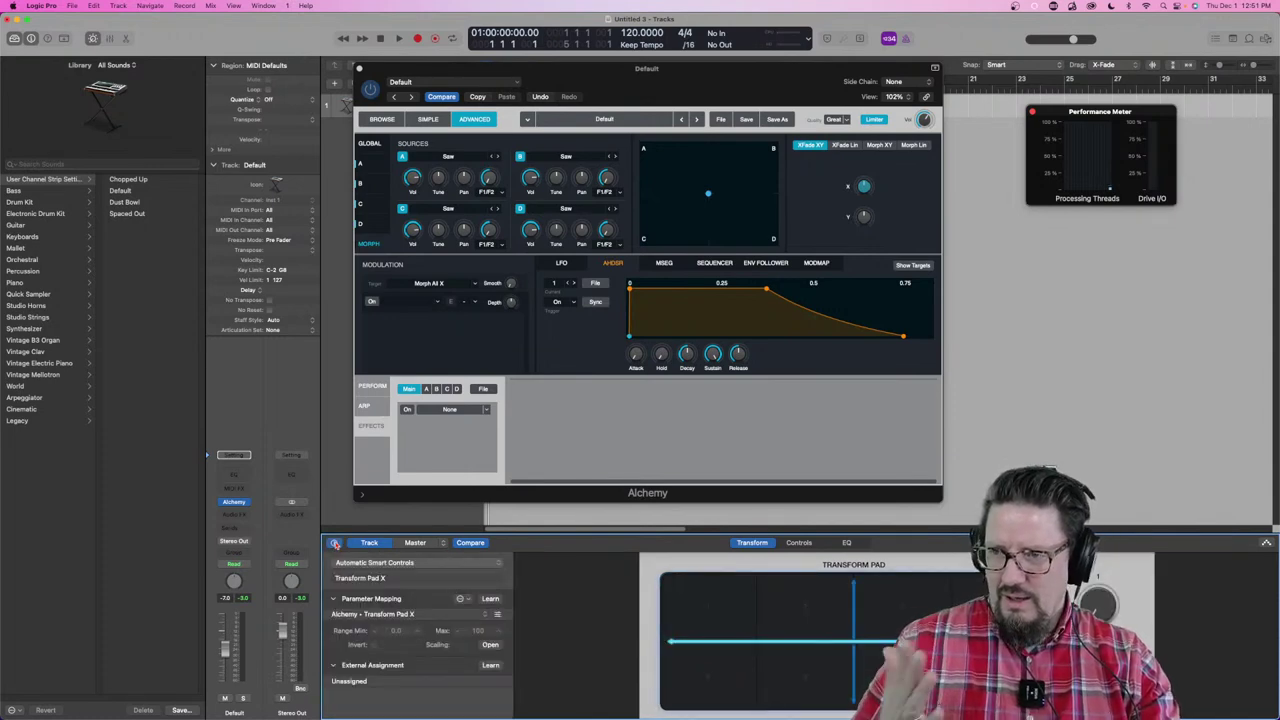
click(388, 577)
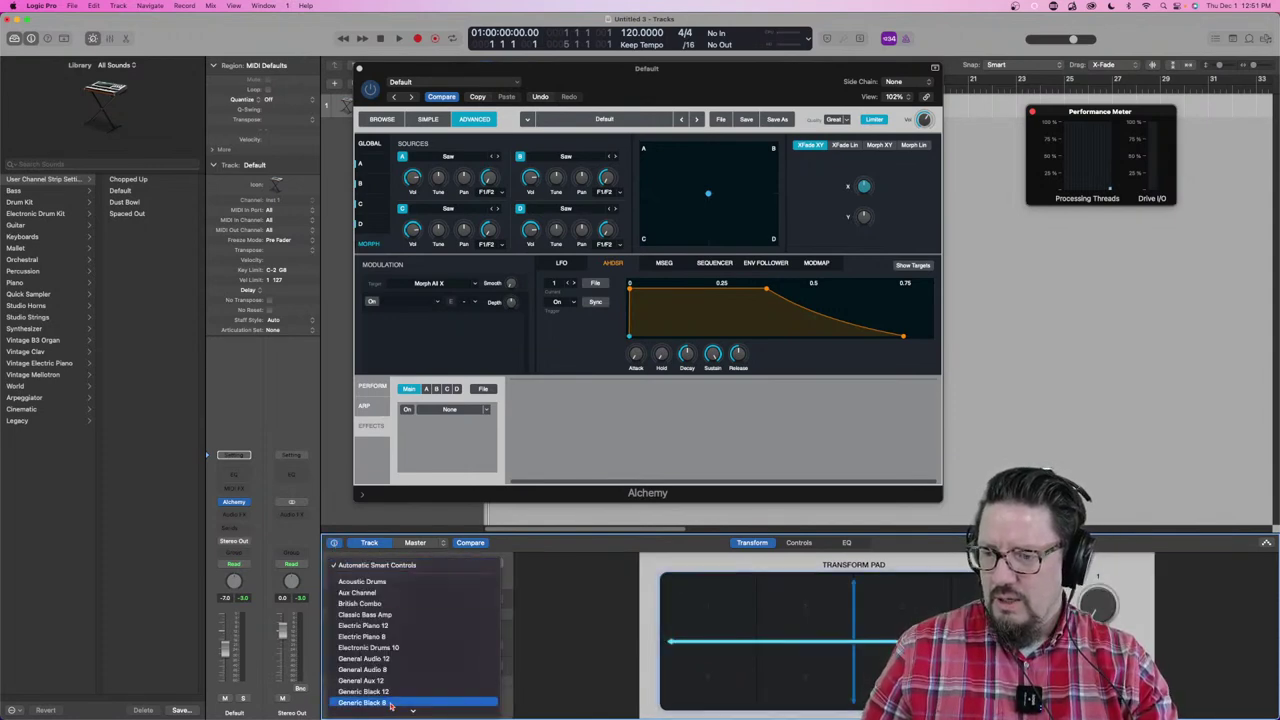
click(440, 704)
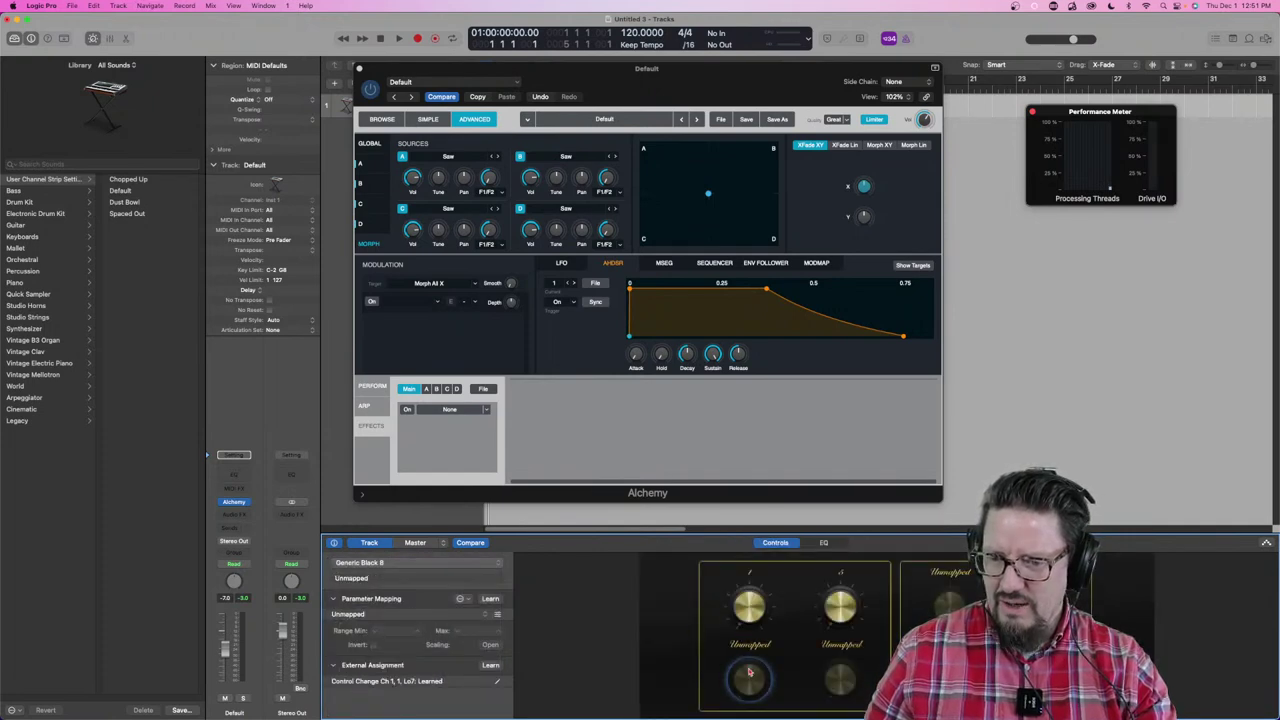
Step: Map the unmapped Smart Control below knob 1 to Alchemy's Morph All X, and try to learn a hardware controller for it
click(490, 599)
mouse_move(863, 186)
mouse_down()
mouse_move(863, 206)
mouse_move(863, 191)
mouse_up()
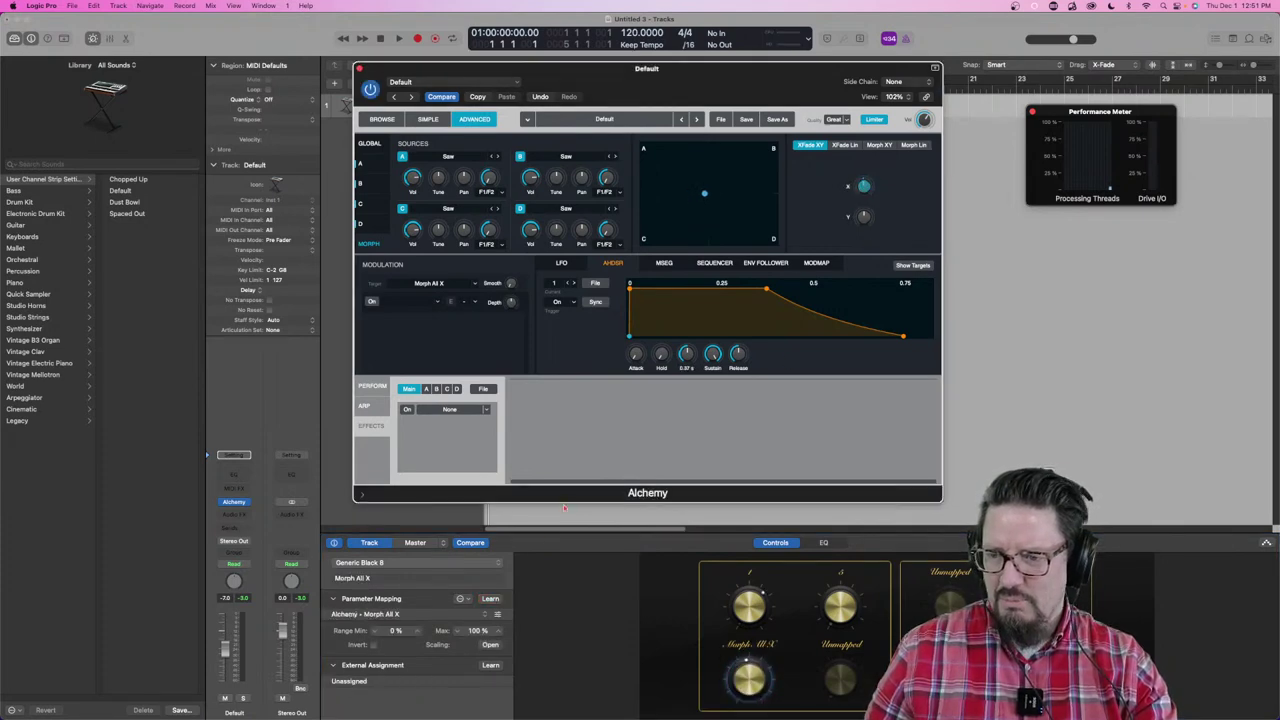
click(491, 666)
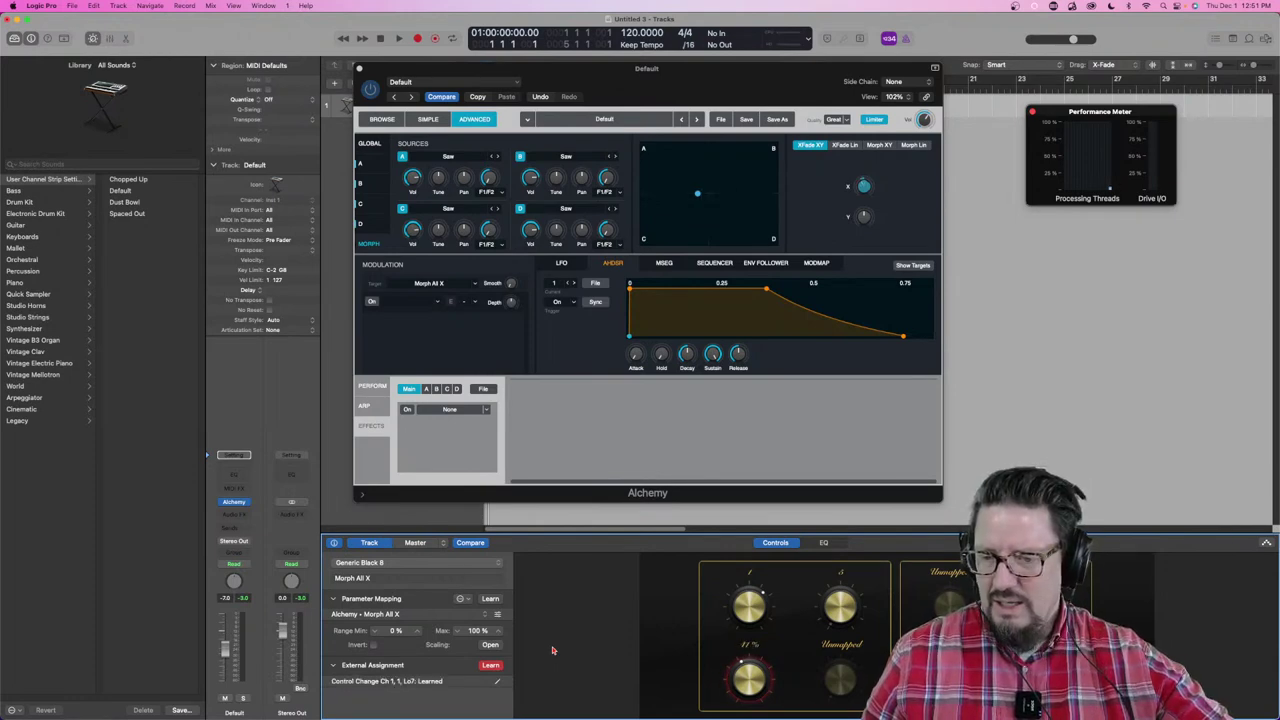
click(491, 665)
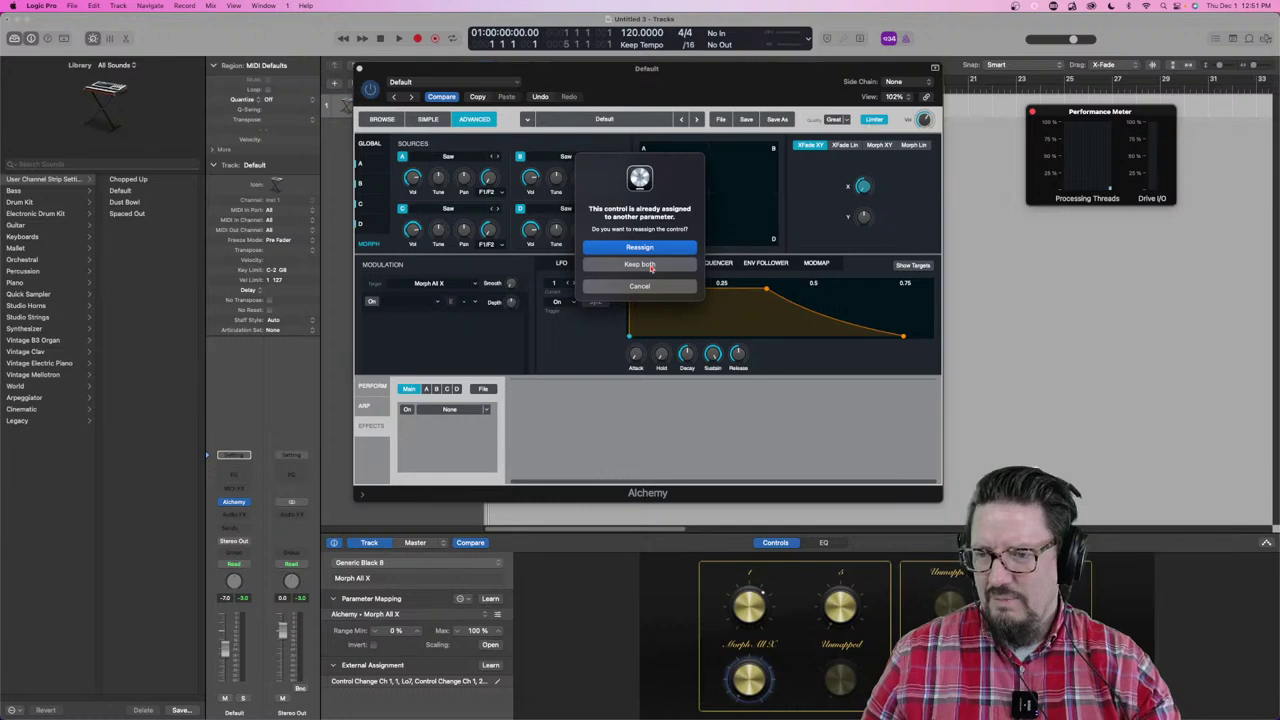
click(644, 249)
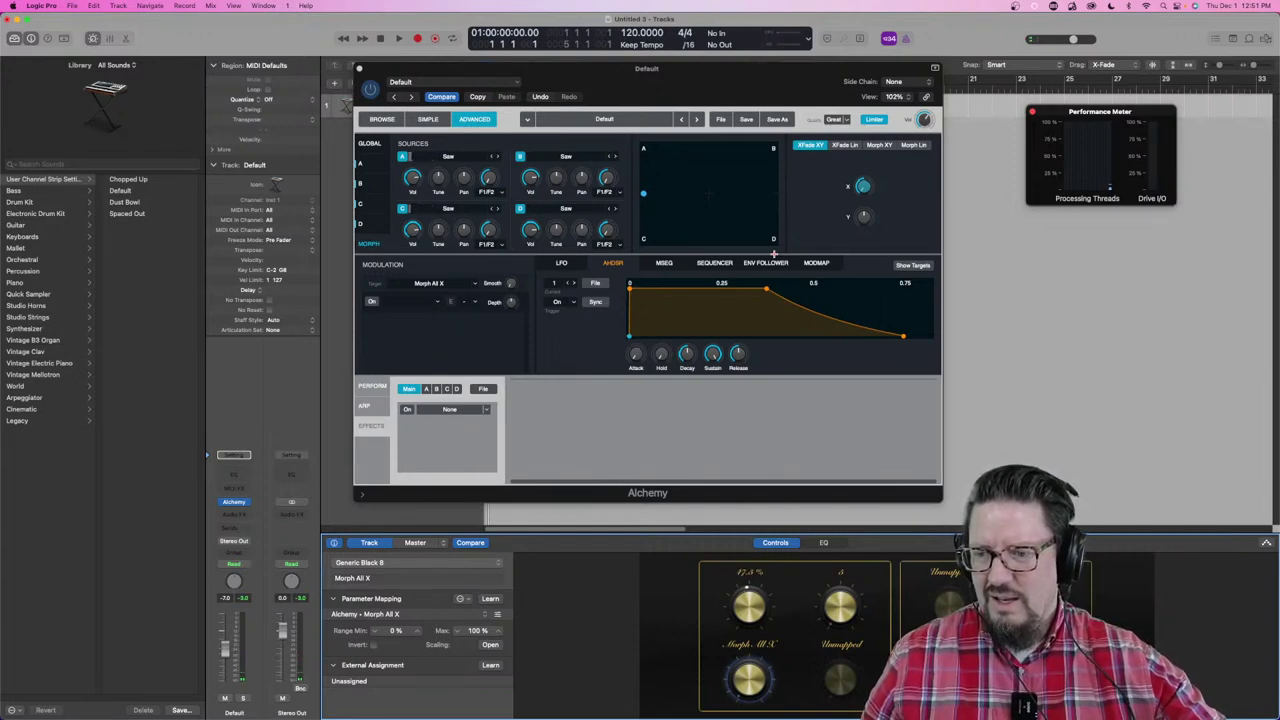
Step: Relearn that knob's Morph All X mapping while raising X to 48%, and enable the first modulation slot for Morph All X
click(490, 598)
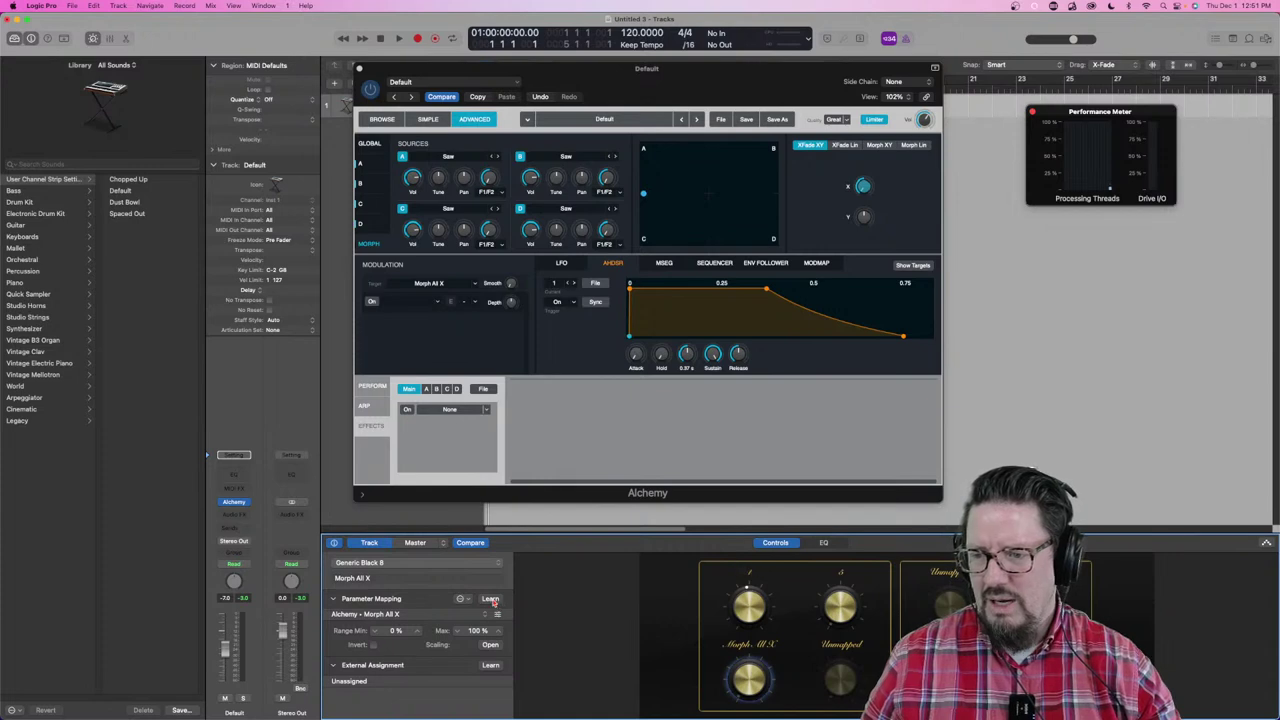
click(865, 188)
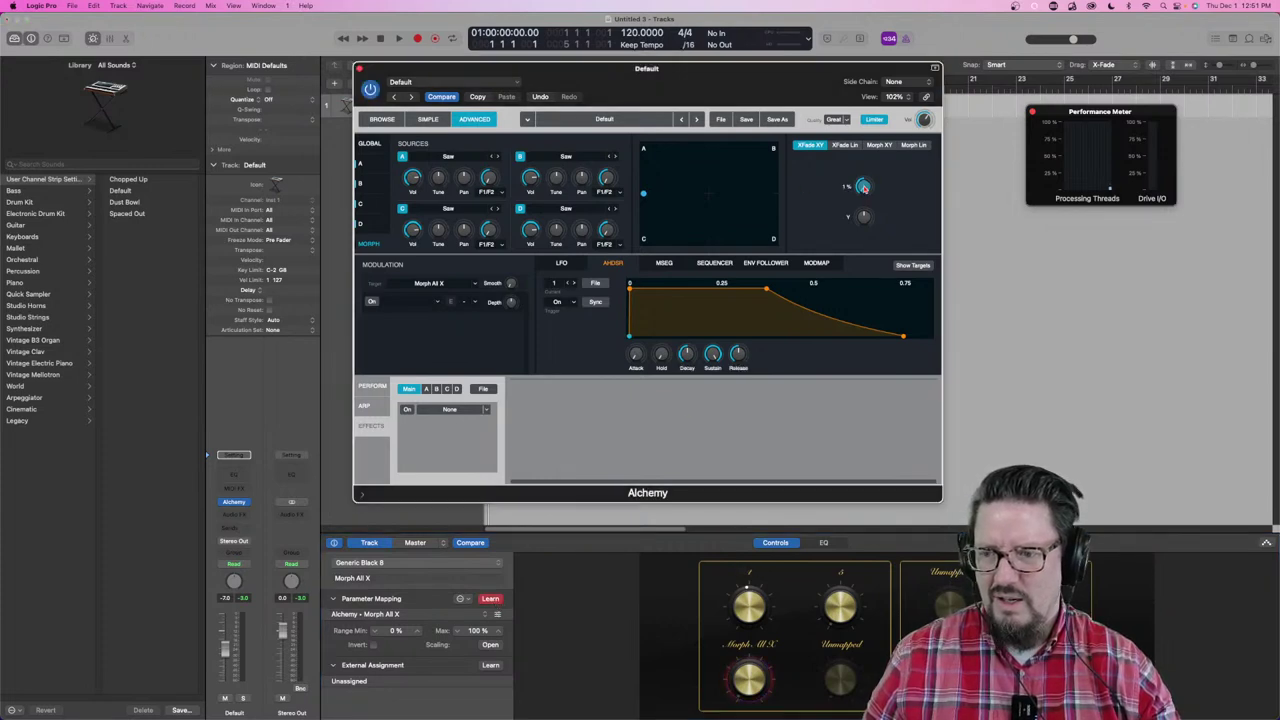
drag(865, 189, 855, 135)
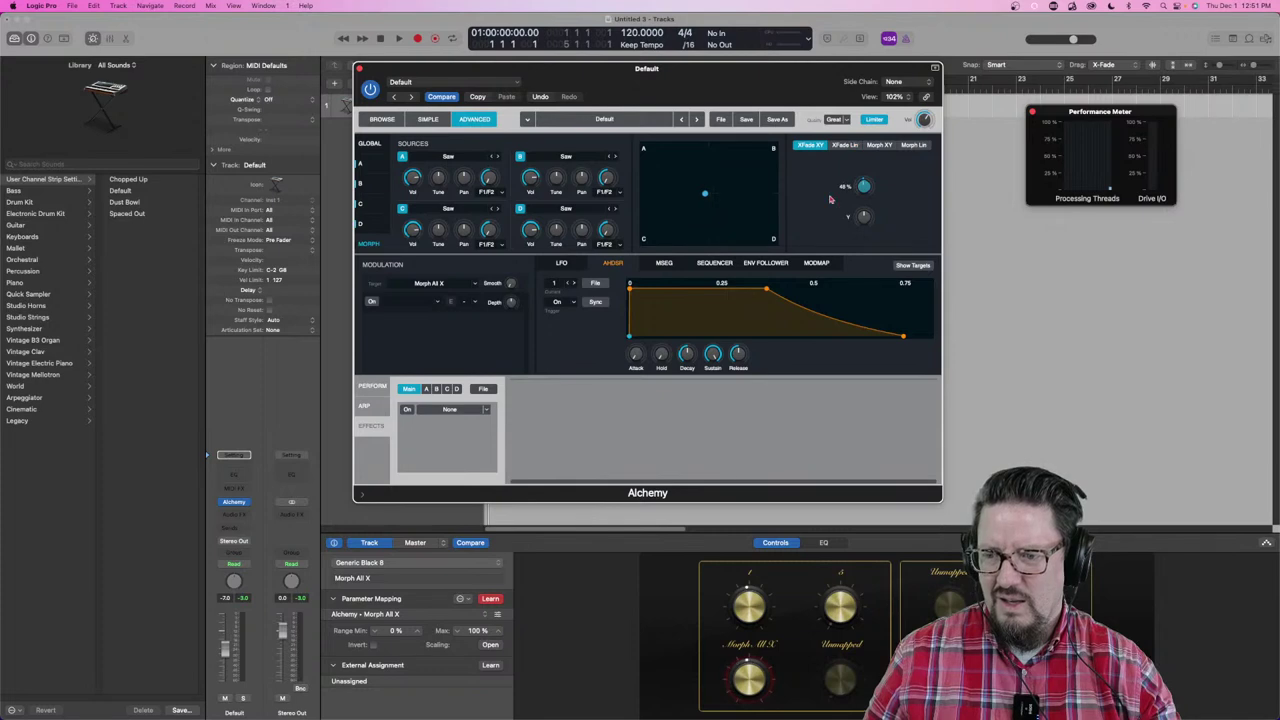
click(492, 598)
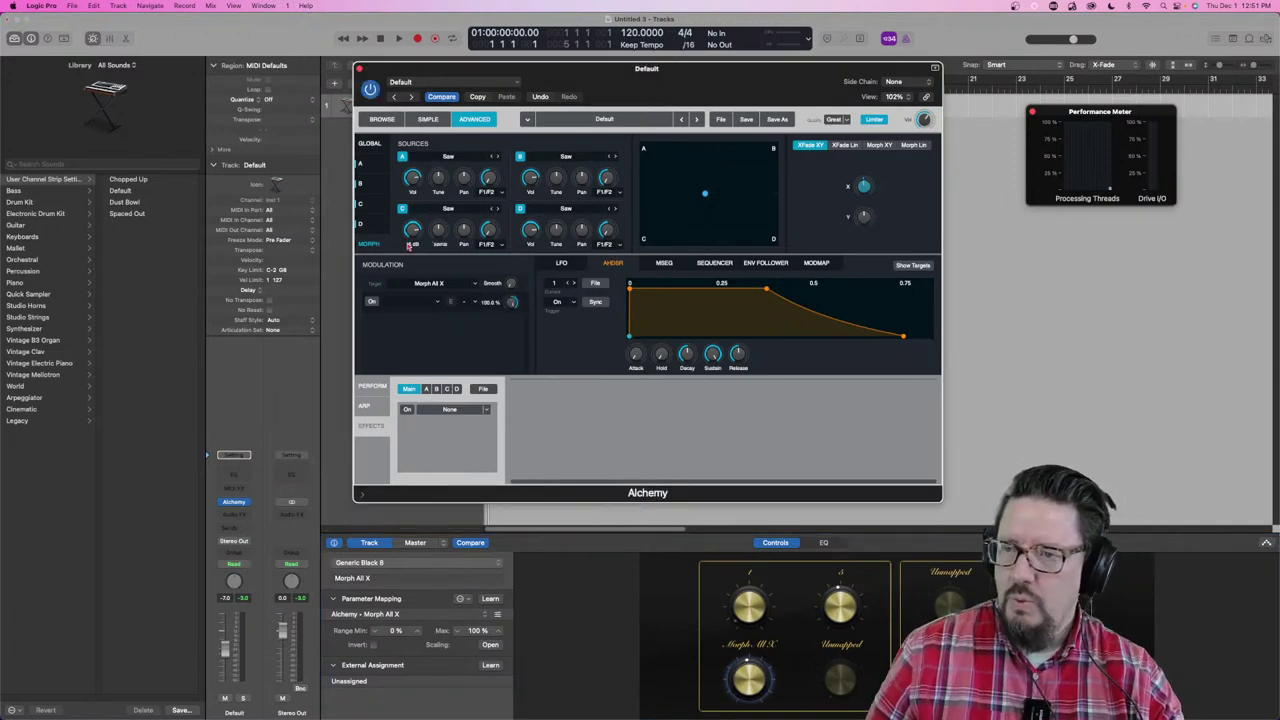
click(371, 304)
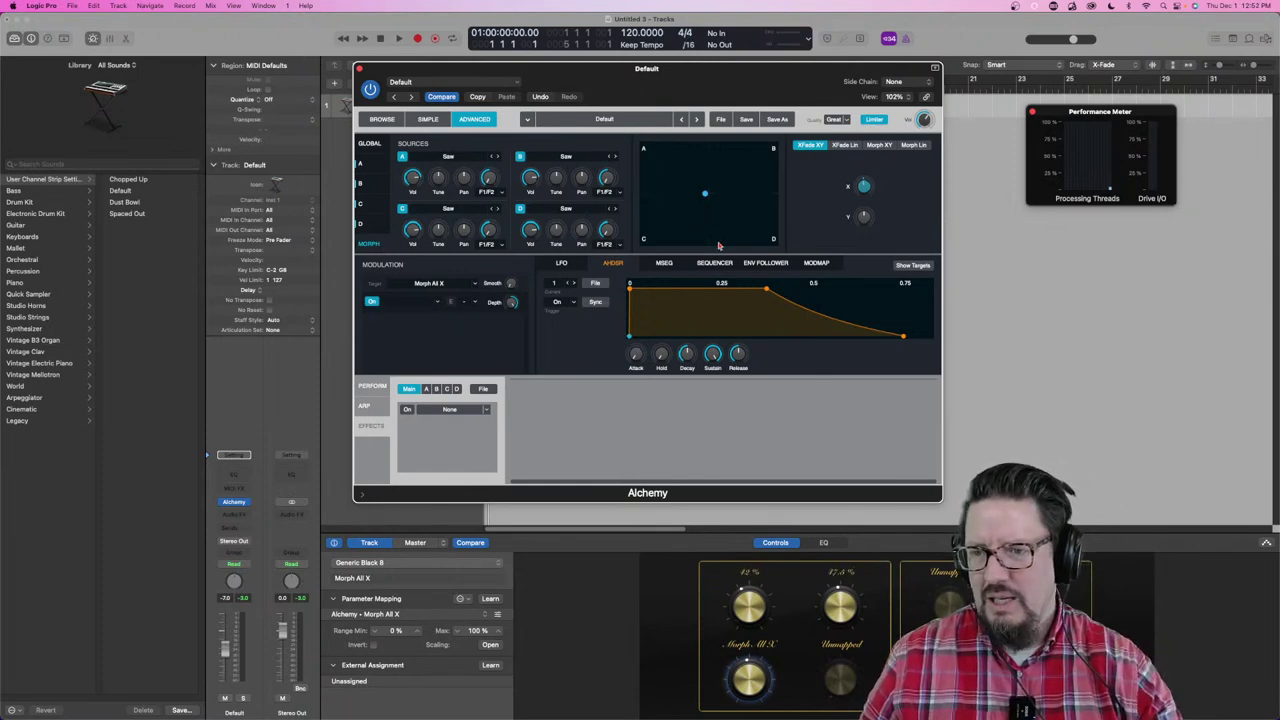
Step: Remap Smart Control knob 5 to Alchemy's Morph All Y by learning the Y knob's movement
click(838, 606)
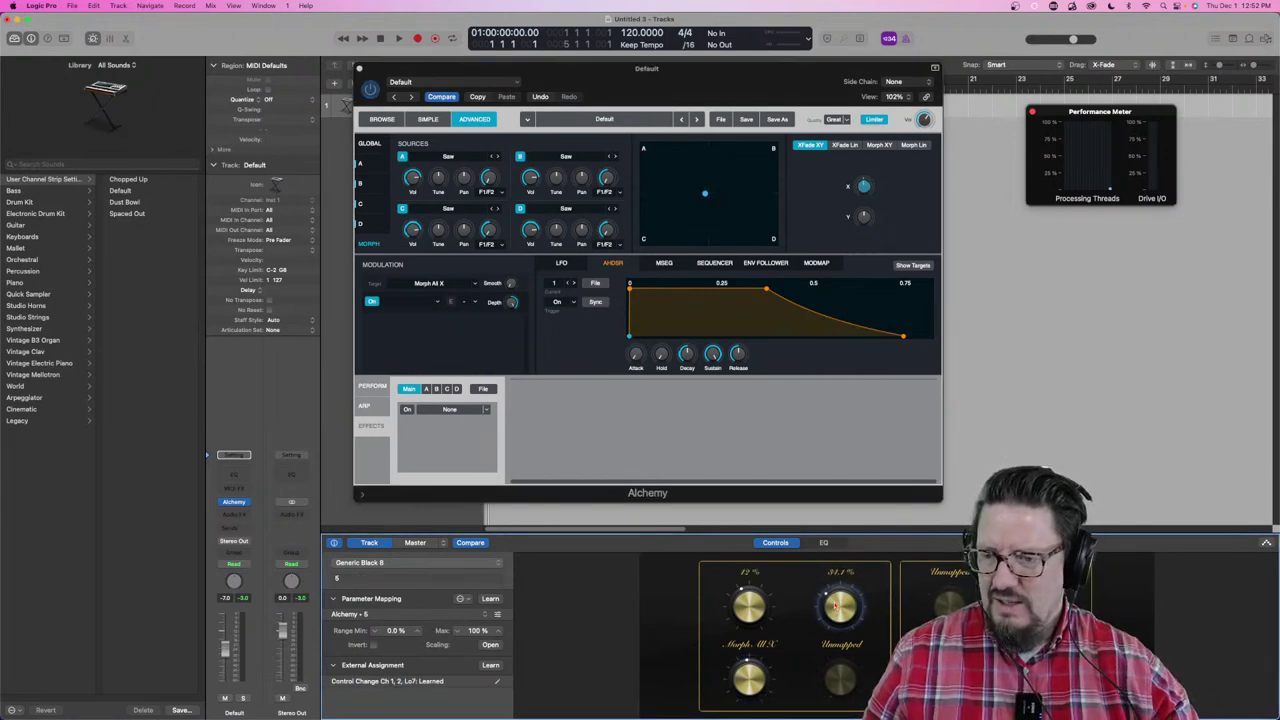
click(490, 598)
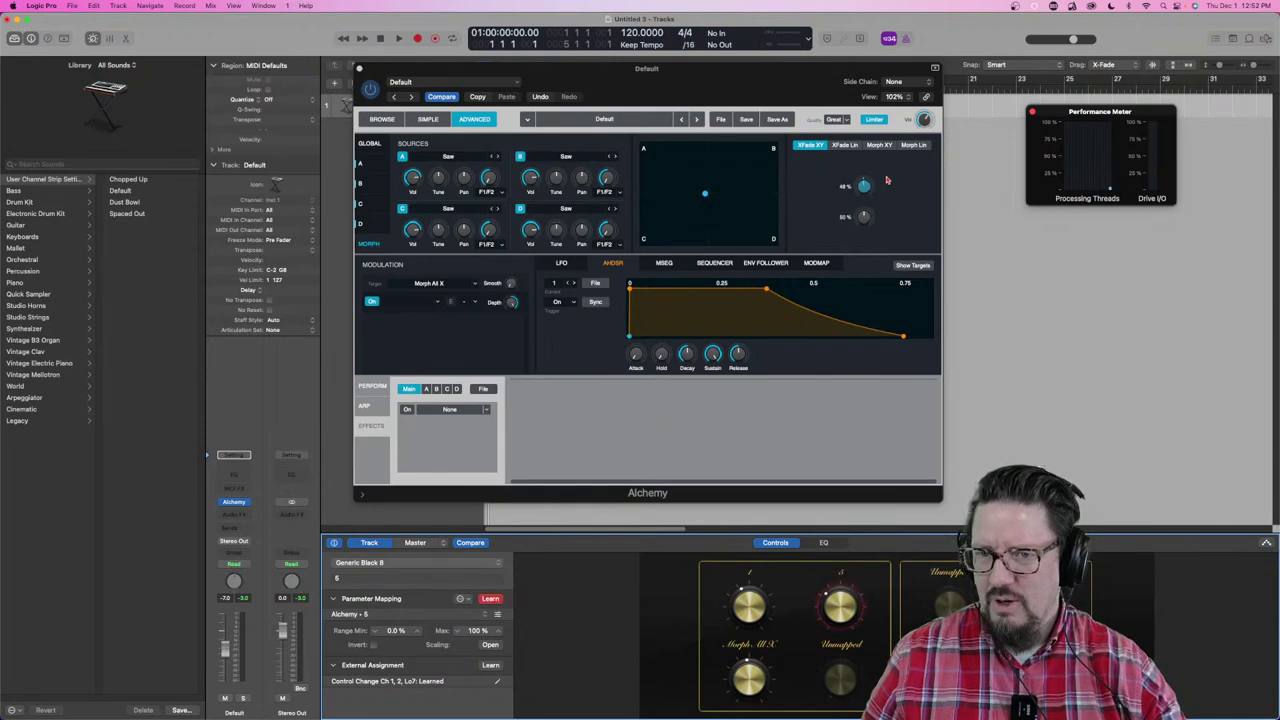
drag(865, 219, 866, 267)
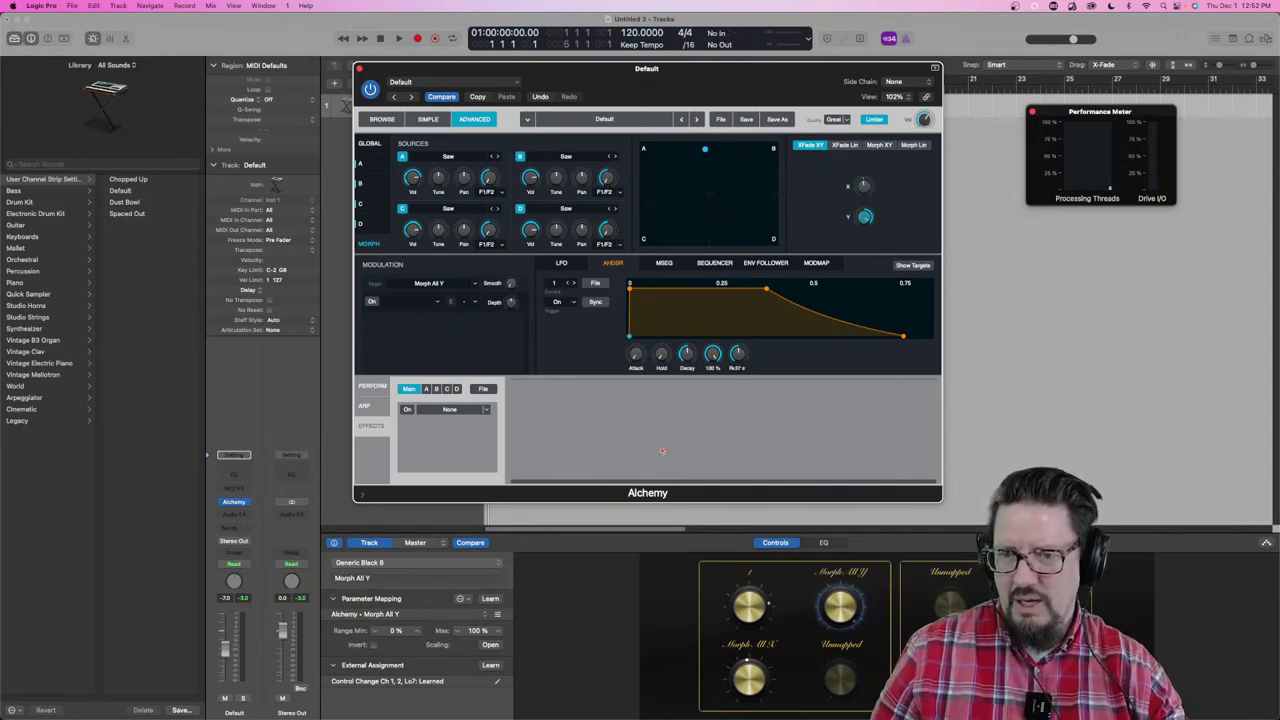
Step: Remap Smart Control knob 1 to Alchemy's Morph All X by learning the X knob's movement
click(760, 620)
click(490, 599)
drag(863, 188, 876, 262)
mouse_move(860, 188)
mouse_down()
mouse_move(859, 166)
mouse_move(862, 197)
mouse_move(862, 178)
mouse_up()
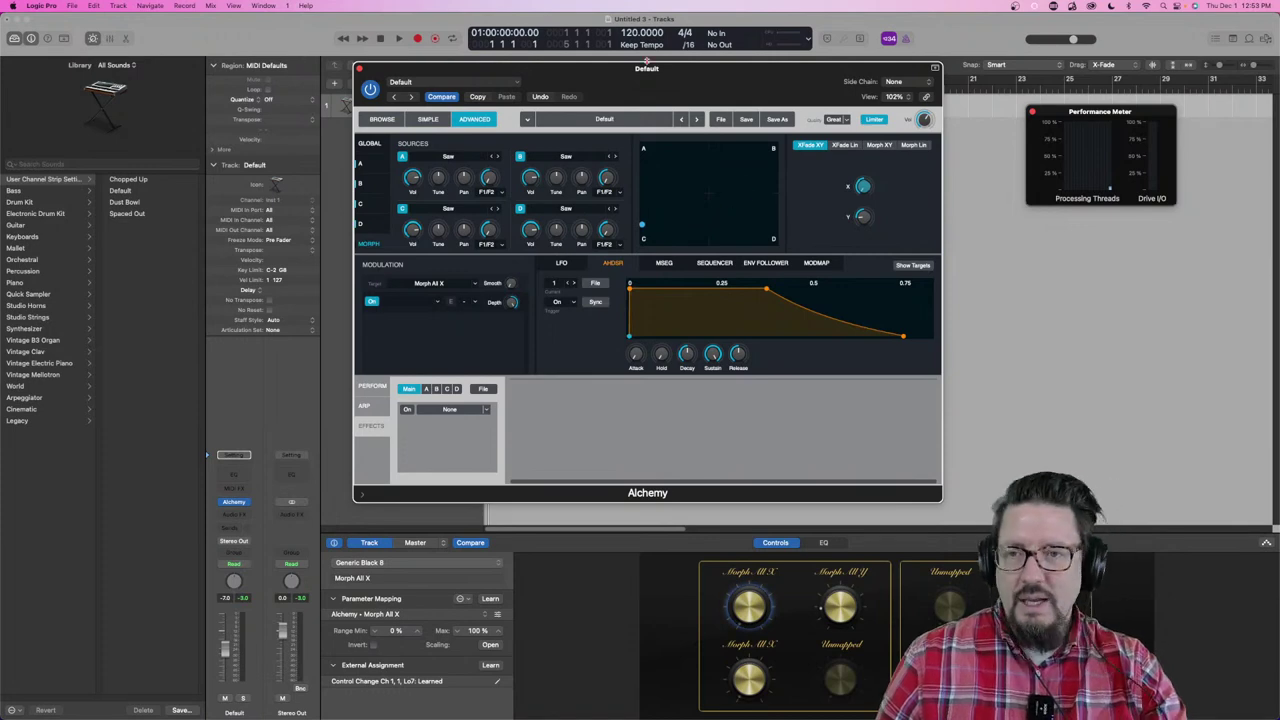
Step: Move the Alchemy window aside, show the Loop Browser and close the Performance Meter
drag(656, 82, 464, 74)
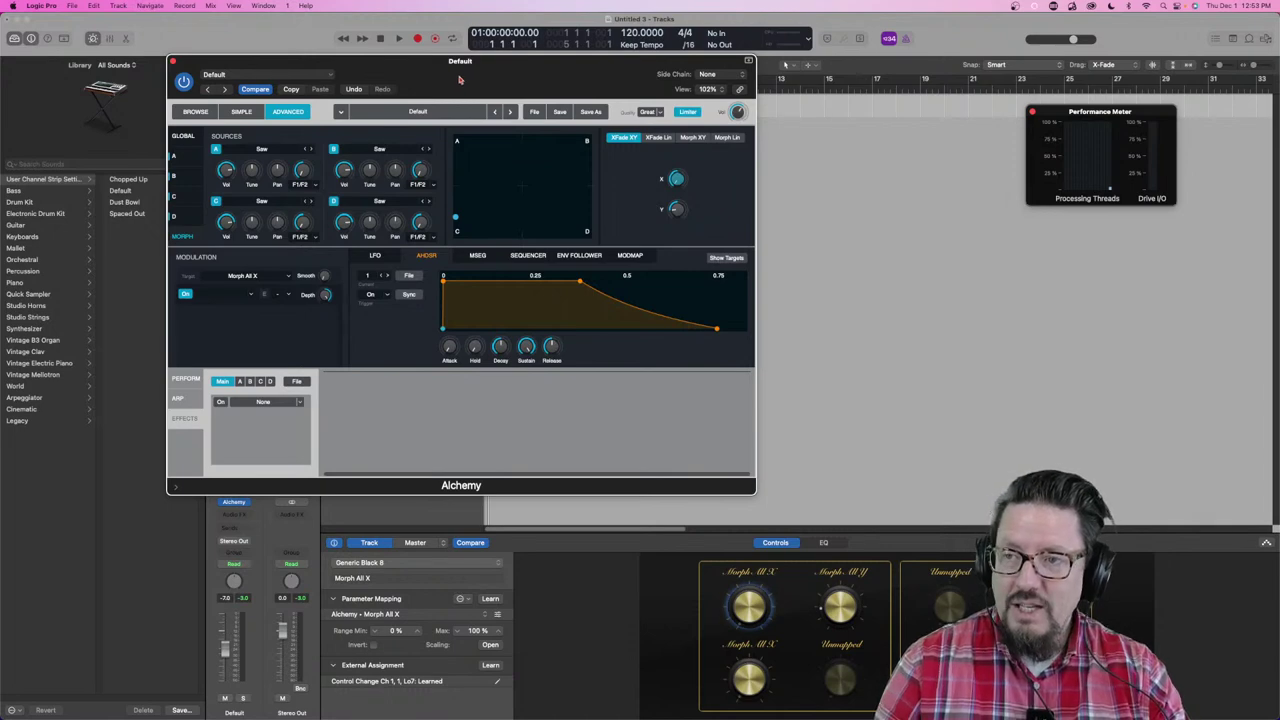
mouse_move(430, 77)
mouse_down()
mouse_move(320, 64)
mouse_move(437, 77)
mouse_up()
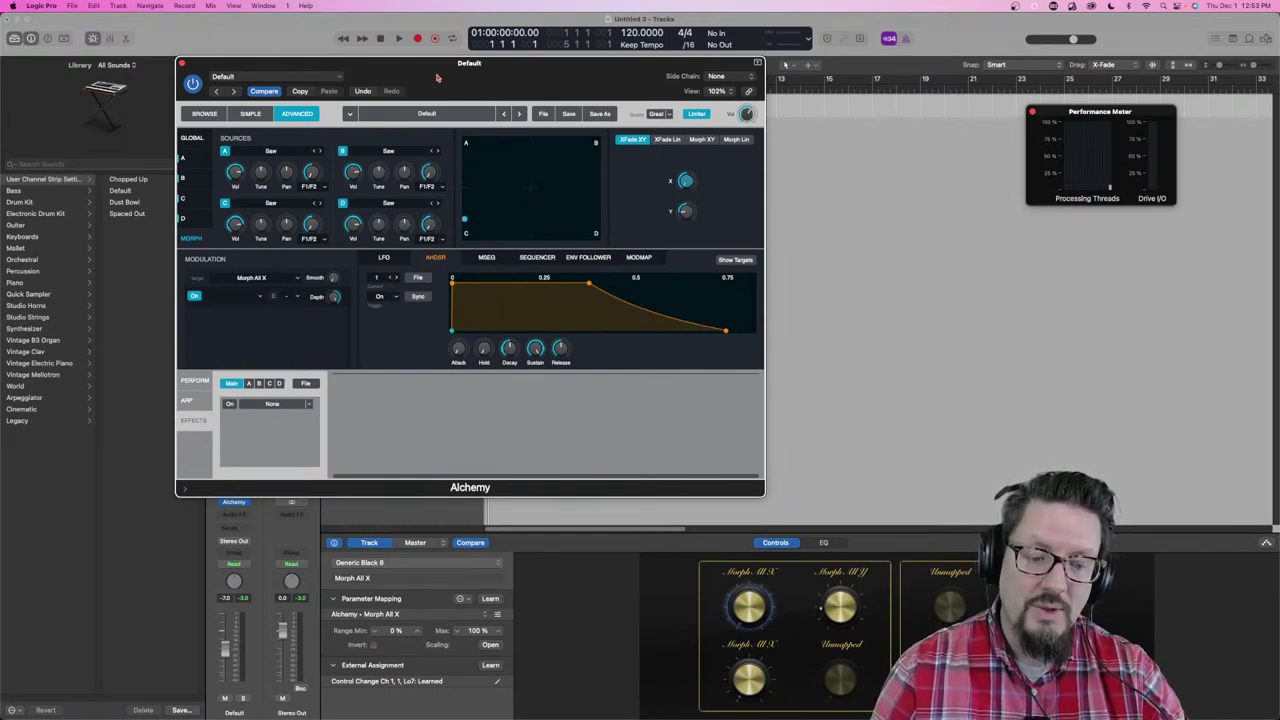
key(o)
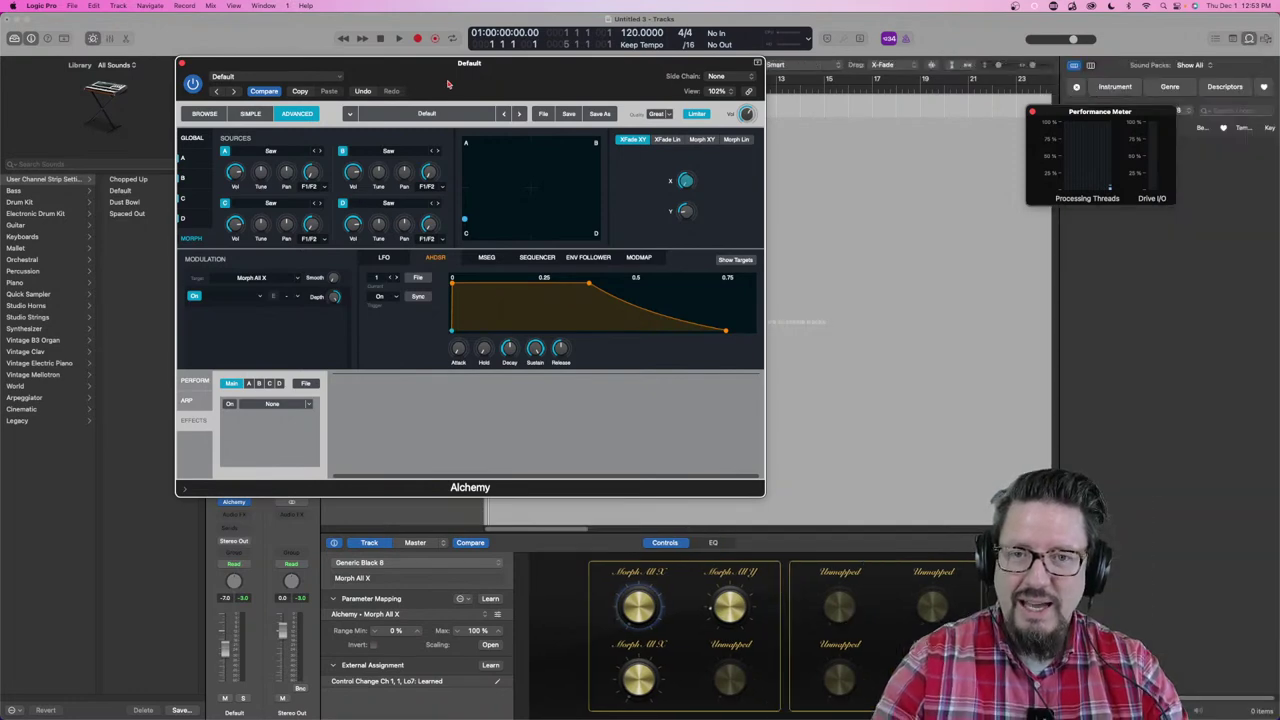
click(1032, 112)
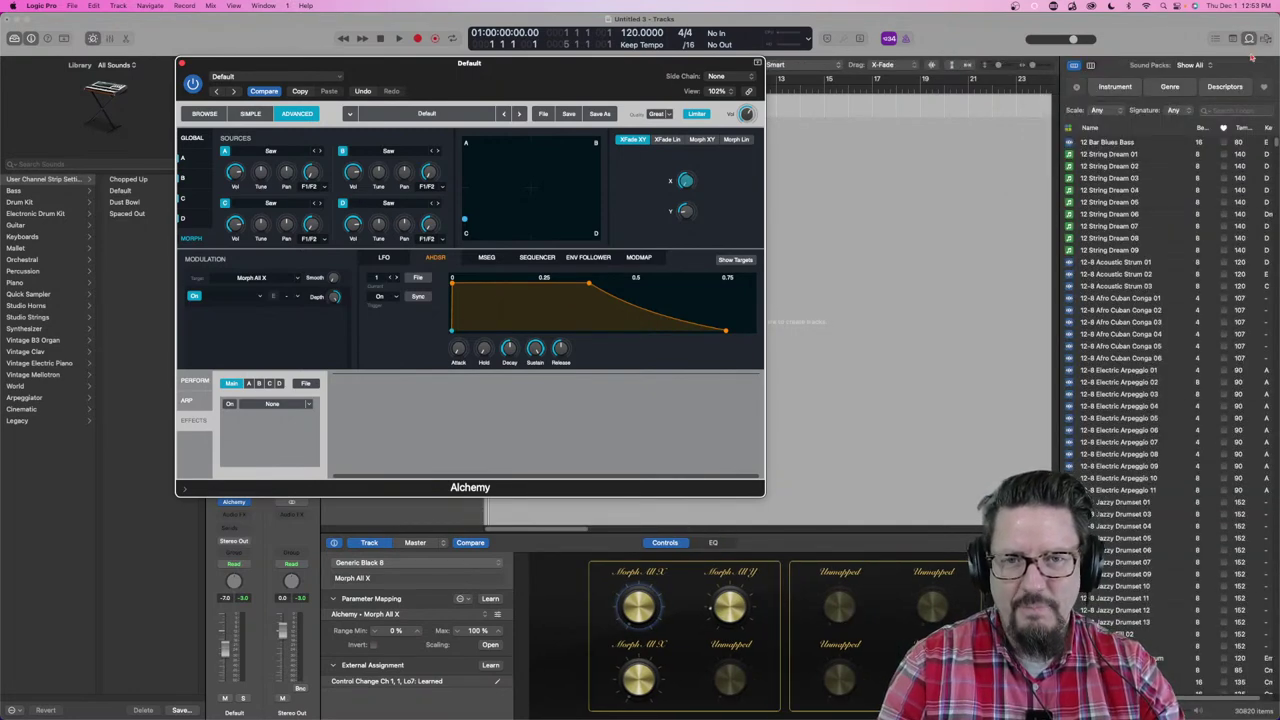
Step: Search the Loop Browser for "Industria"
click(1230, 112)
text(Industr)
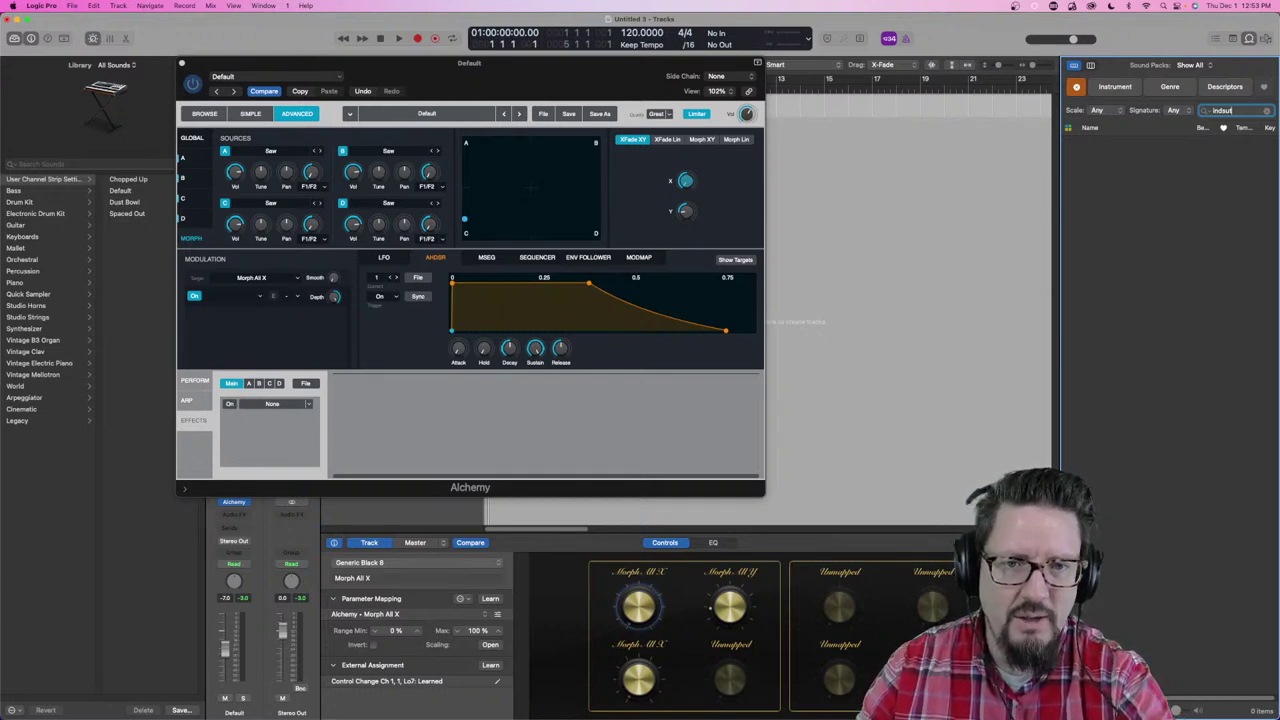
key(BackSpace)
text(ustria)
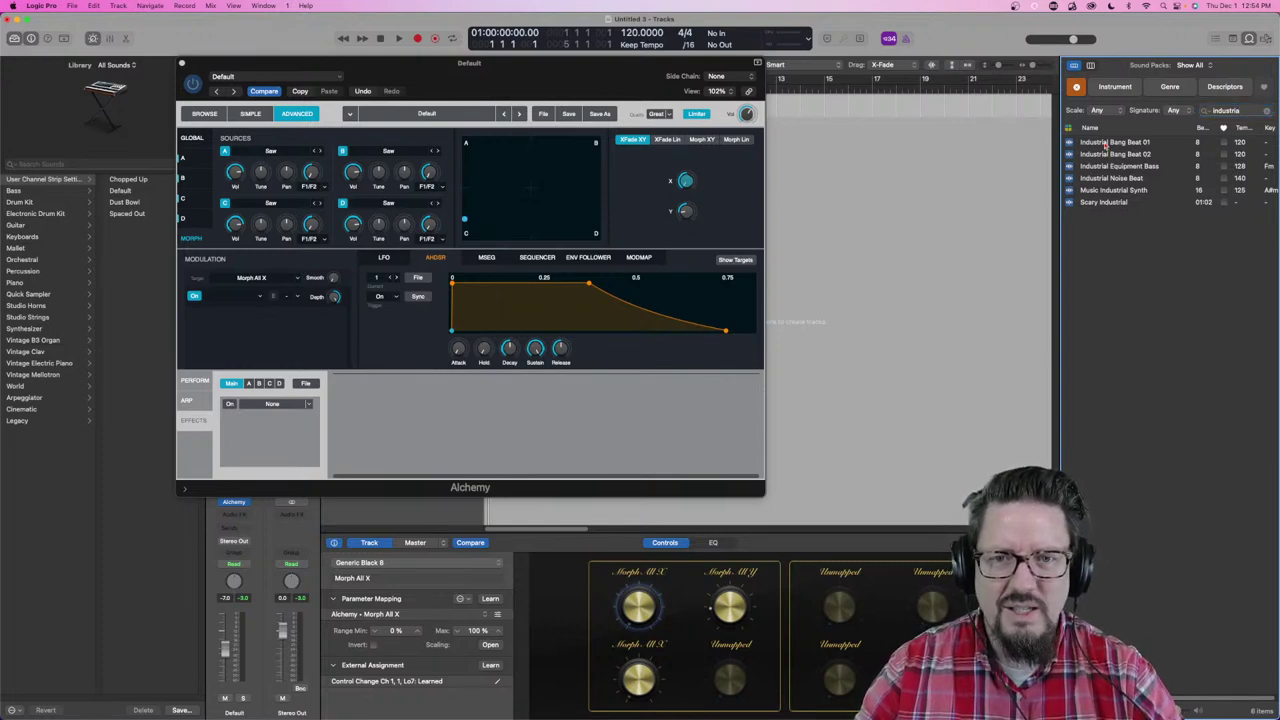
Step: Audition the industrial loops one after another, from Industrial Bang Beat 01 down to Scary Industrial
click(1105, 143)
click(1103, 155)
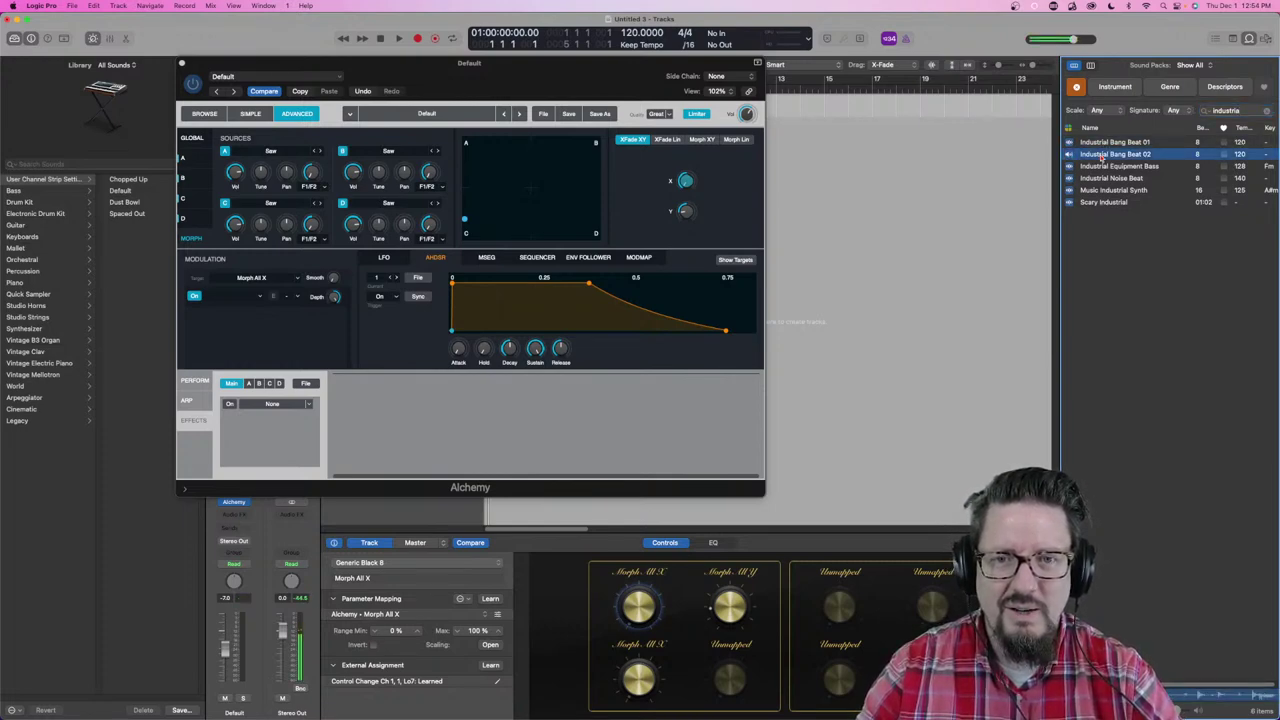
click(1104, 166)
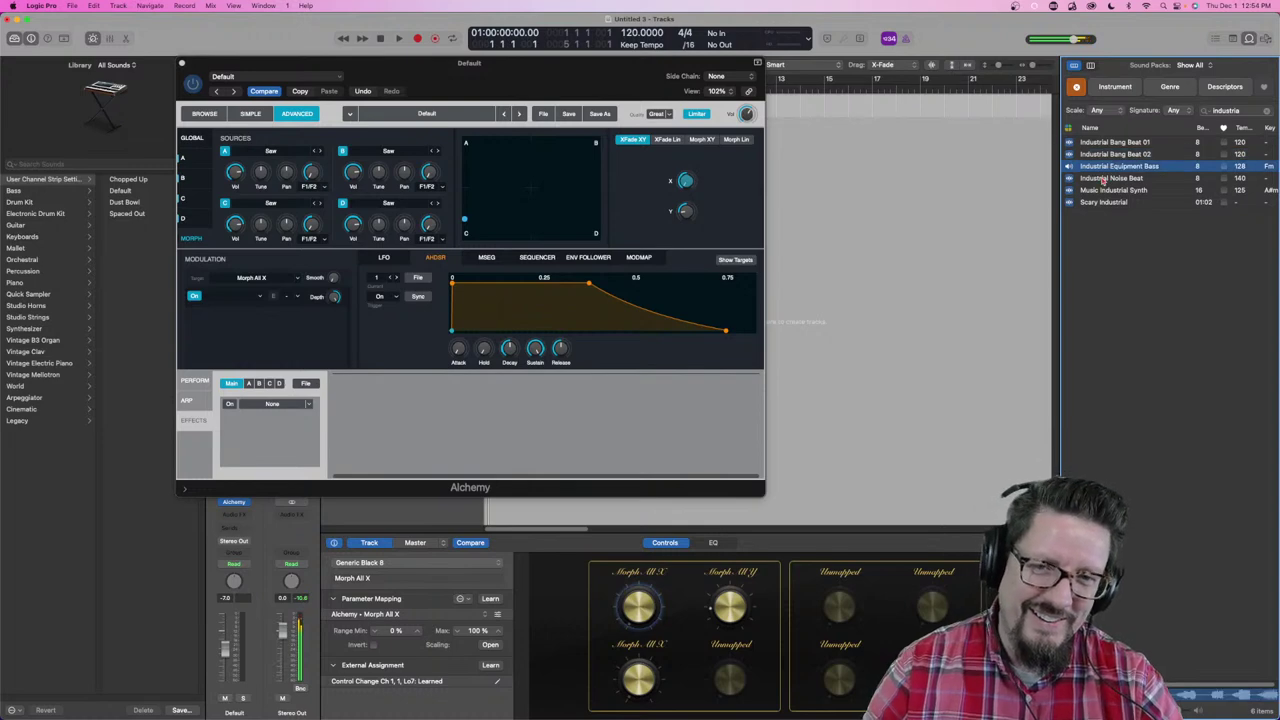
click(1105, 178)
click(1102, 191)
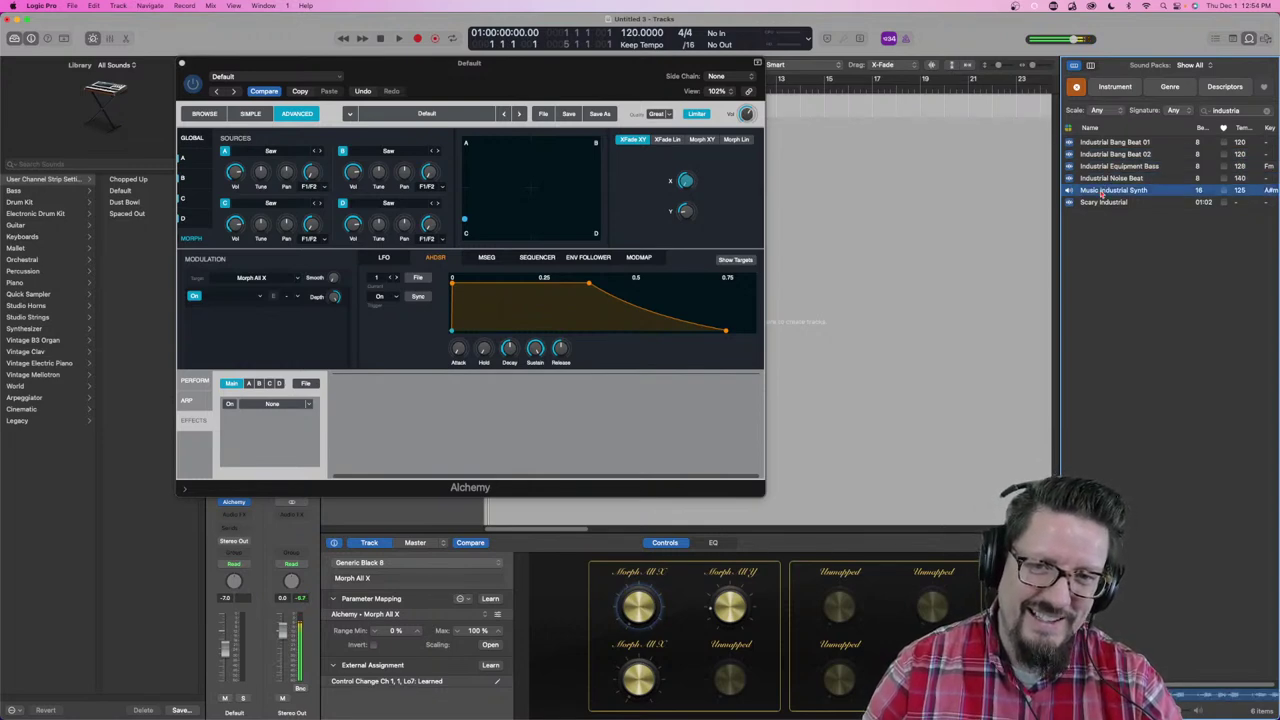
click(1101, 203)
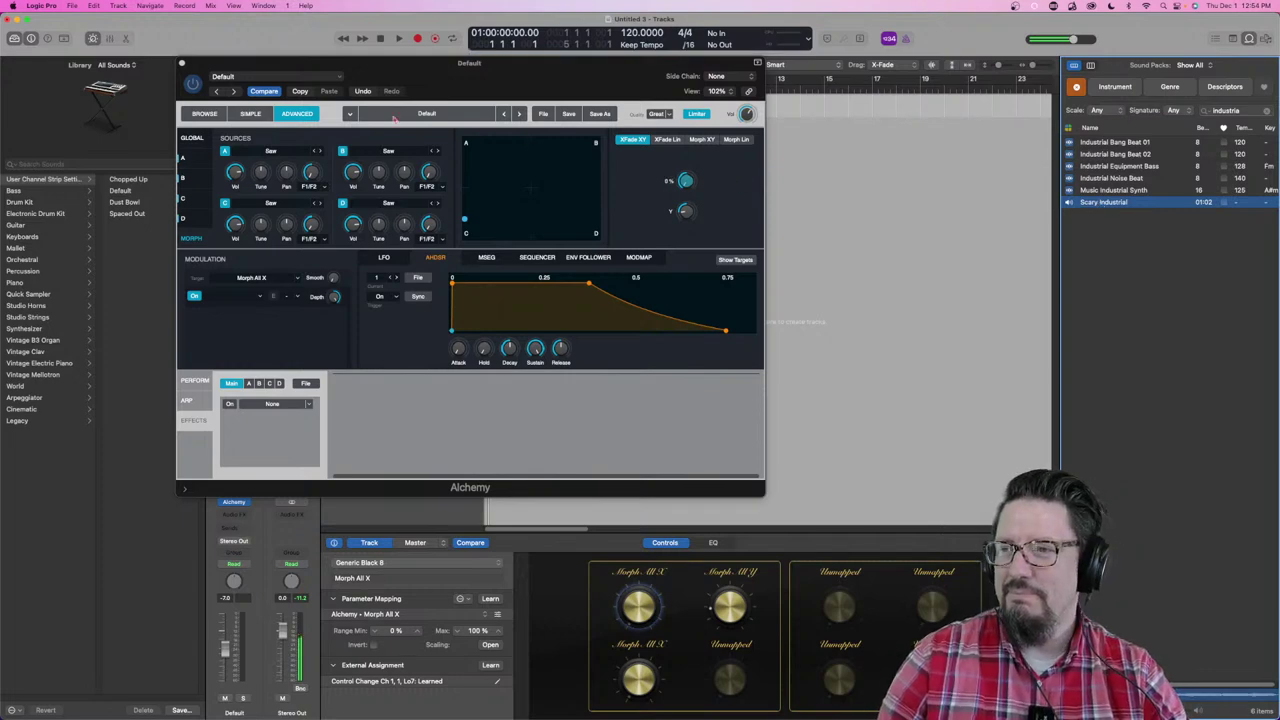
Step: Move the Alchemy window farther from the loop list, stop the Scary Industrial preview and audition Industrial Bang Beat 01 again
drag(206, 68, 143, 72)
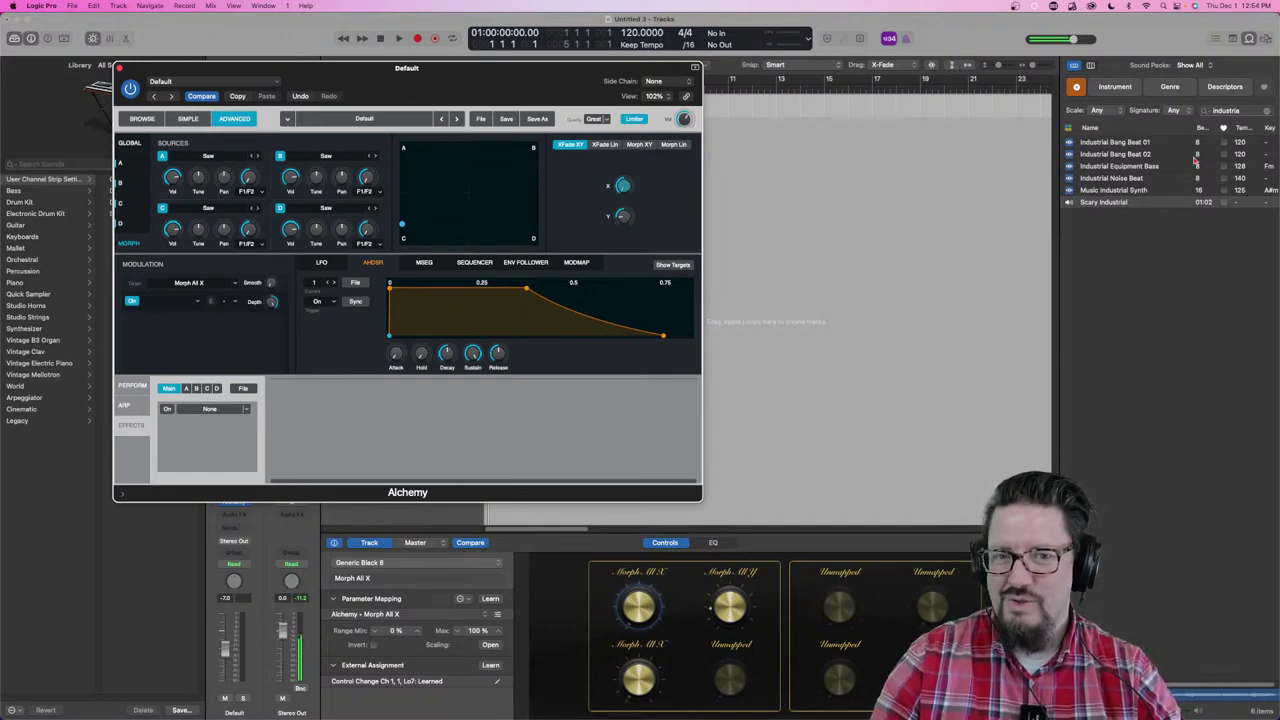
click(1112, 202)
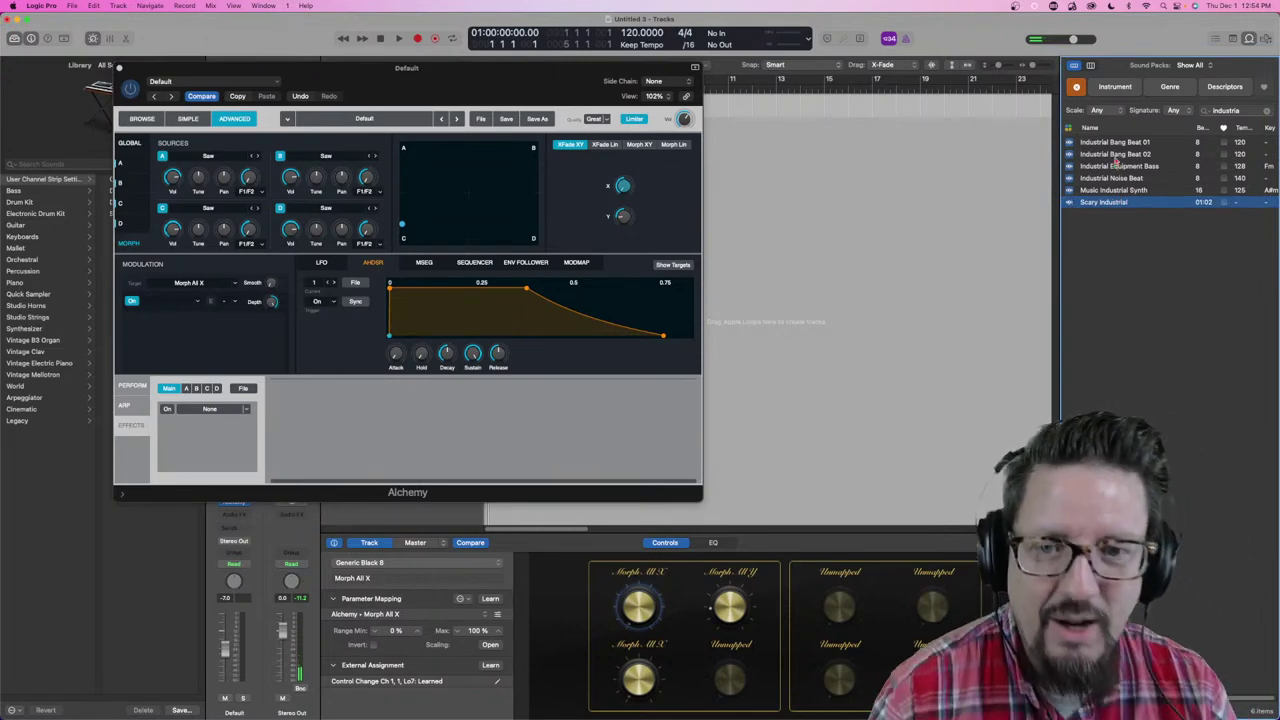
click(1124, 142)
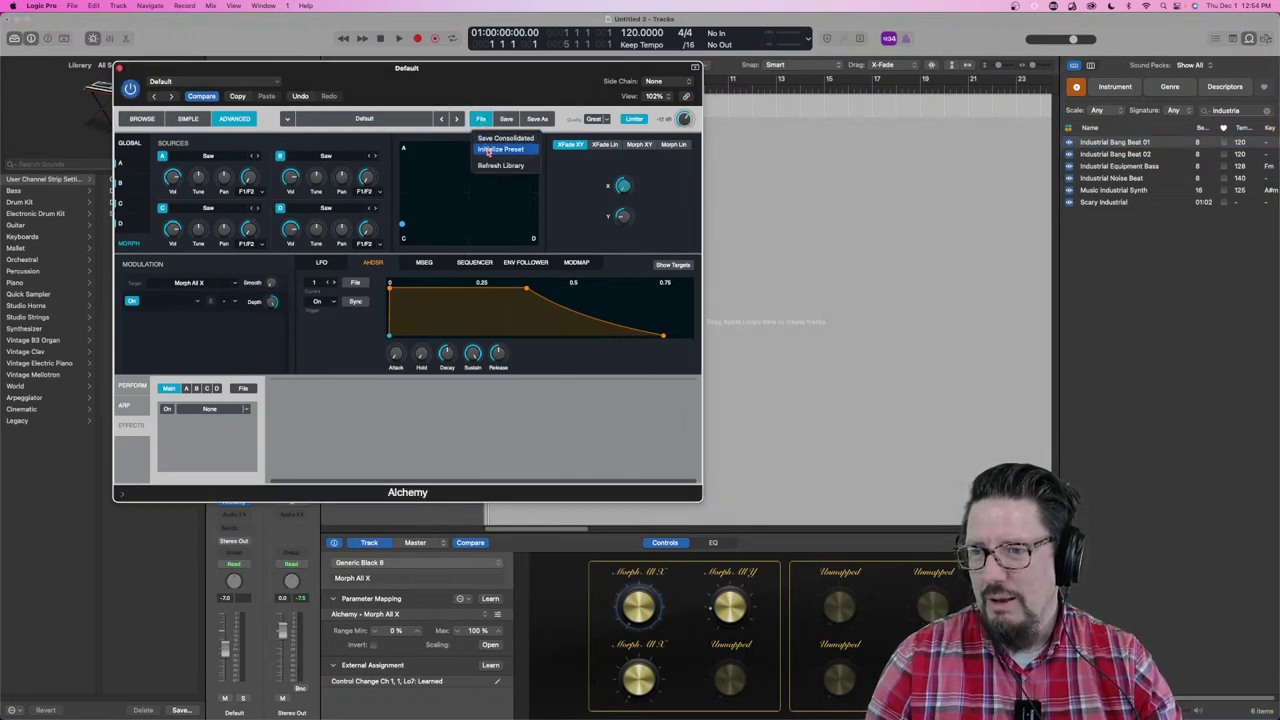
Step: Initialize the Alchemy preset and load the Industrial Bang Beat 01 loop into source A as Granular
click(500, 149)
click(122, 164)
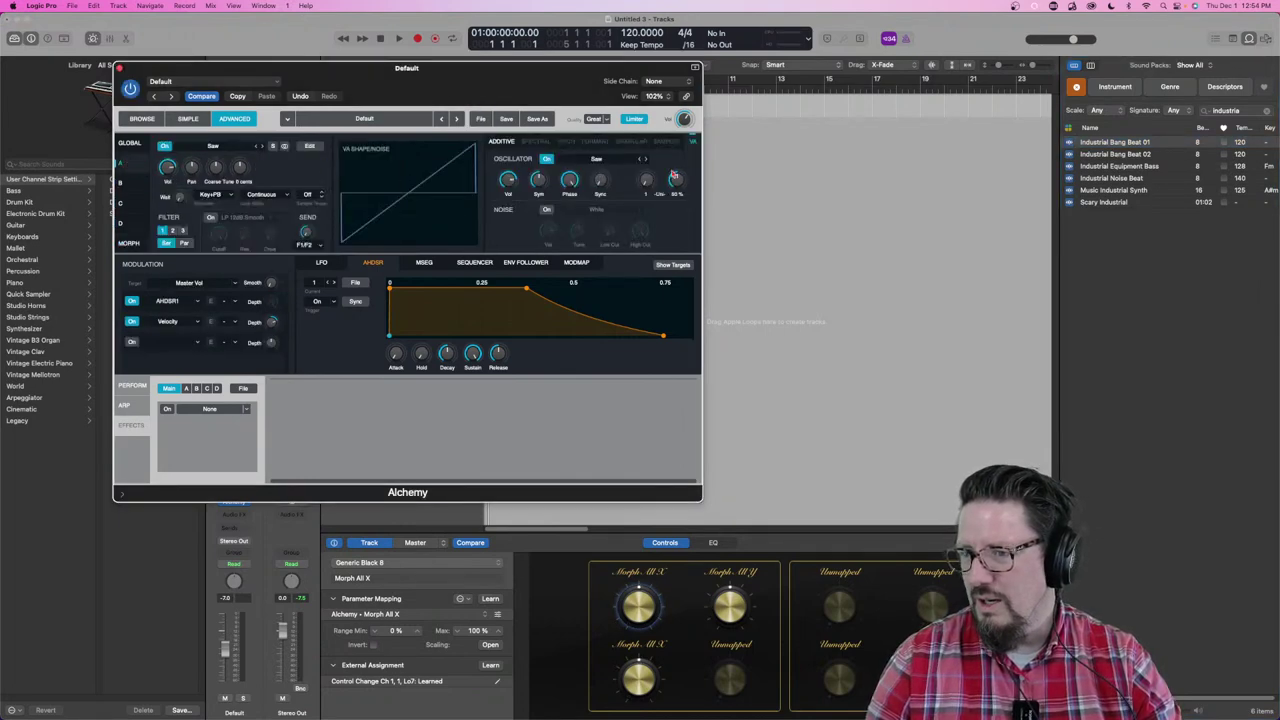
drag(1125, 148, 268, 190)
drag(1120, 147, 200, 230)
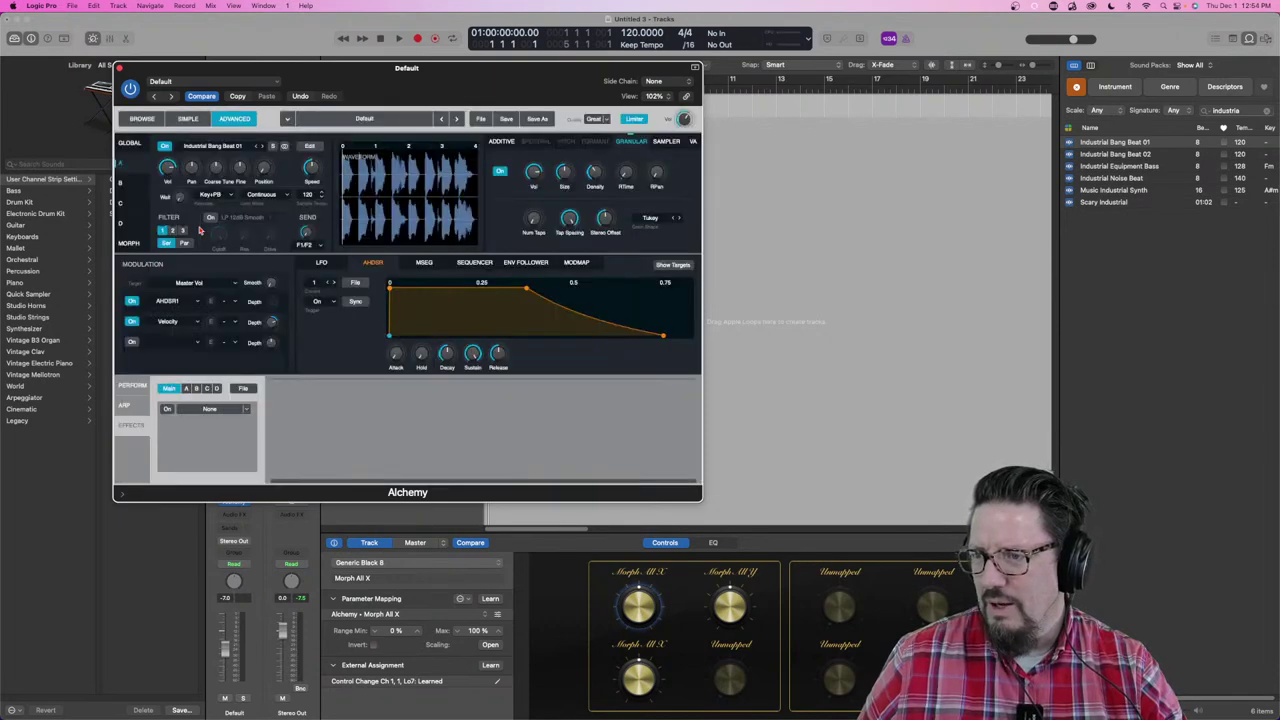
Step: Load the Scary Industrial loop into source C as Spectral and move the crossfade point to corner C
click(135, 187)
click(129, 207)
drag(1121, 204, 277, 185)
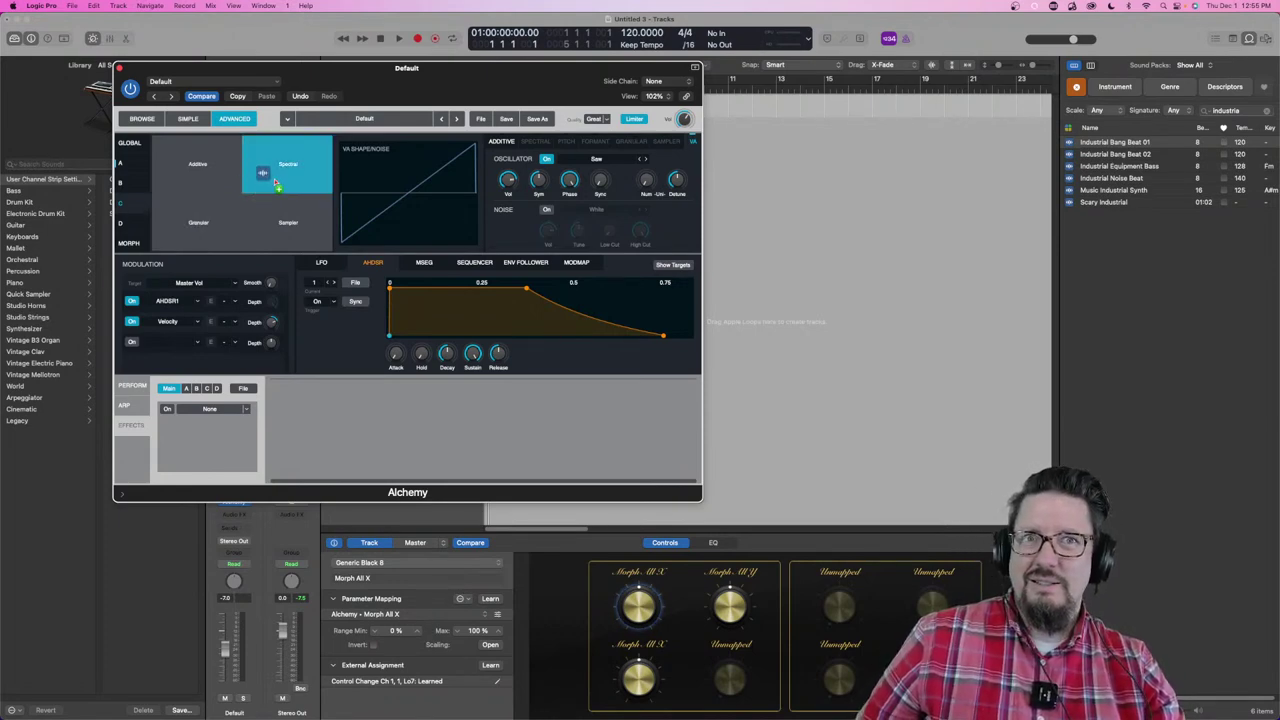
drag(277, 184, 276, 183)
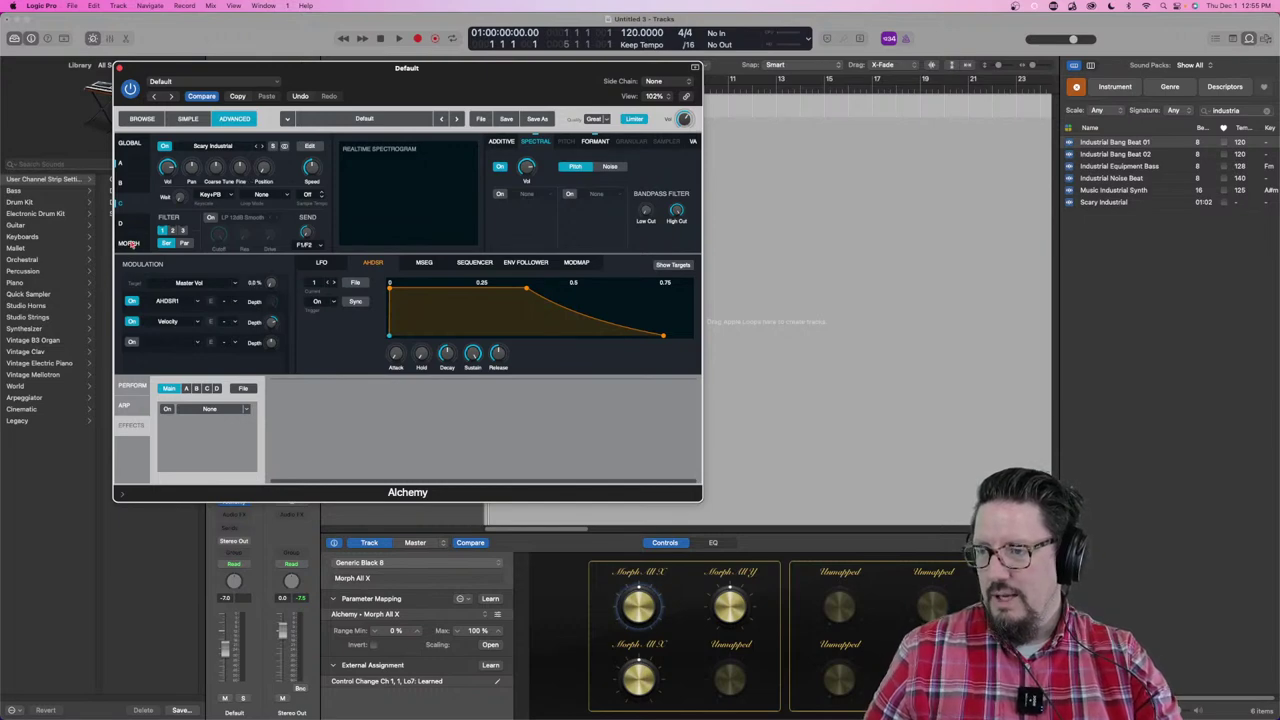
click(129, 244)
drag(465, 196, 396, 248)
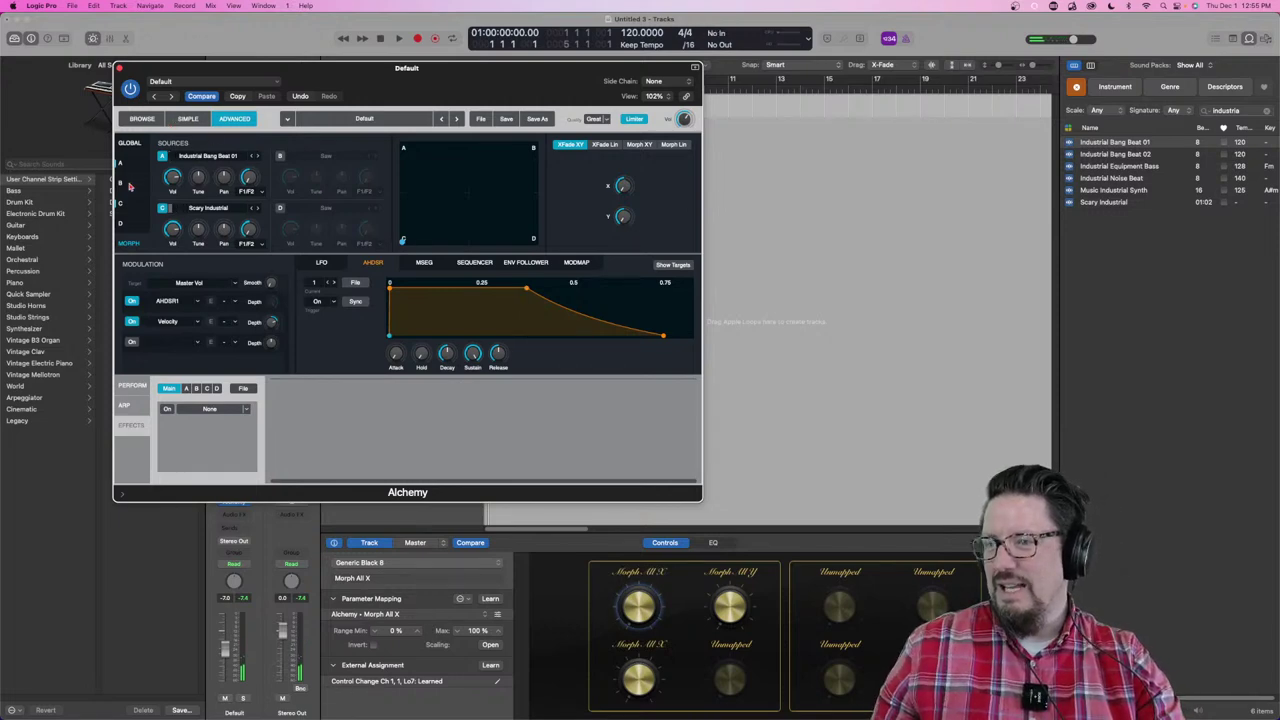
Step: Reload the Scary Industrial loop into source C as Granular and crossfade from C up toward A
click(121, 204)
drag(1103, 204, 211, 237)
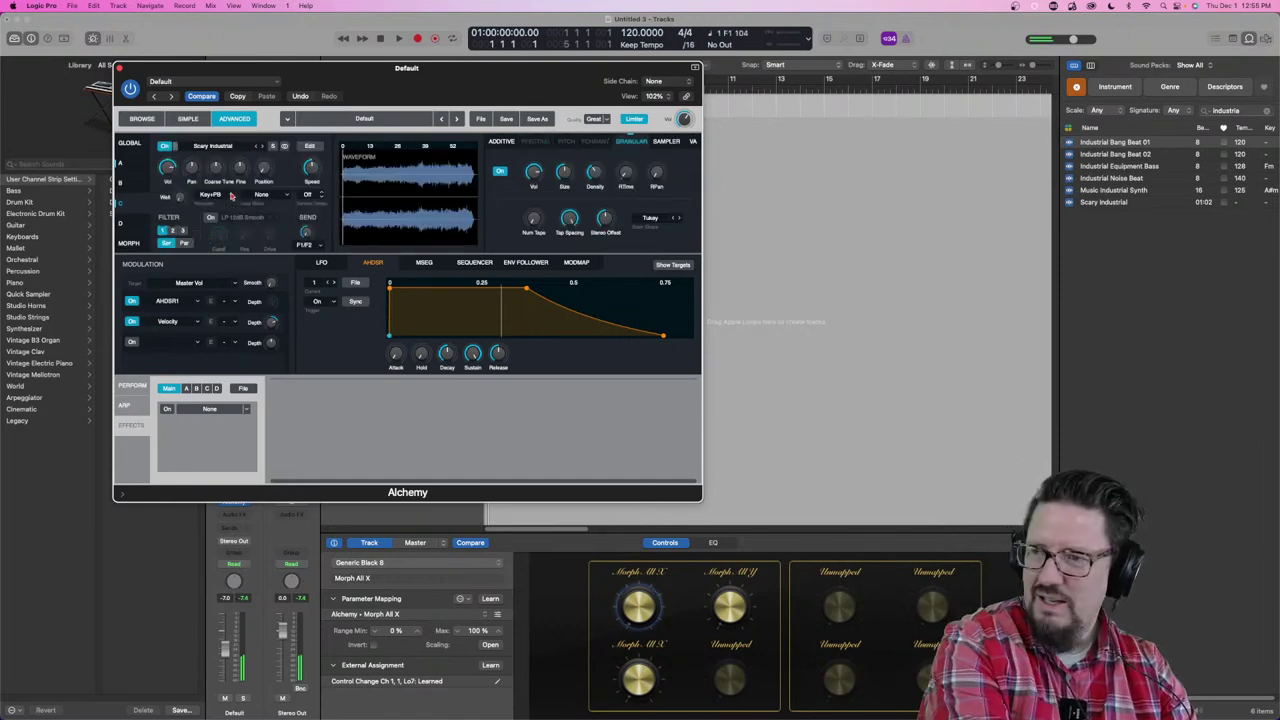
click(130, 243)
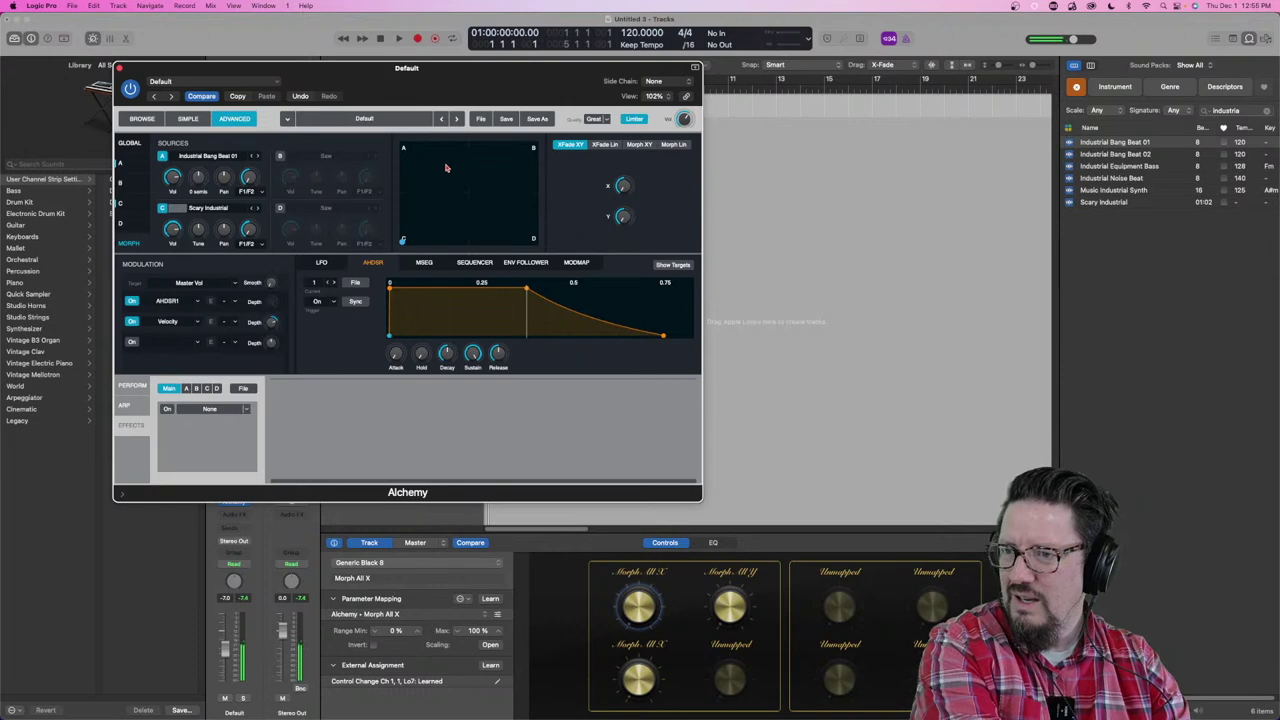
drag(400, 239, 397, 158)
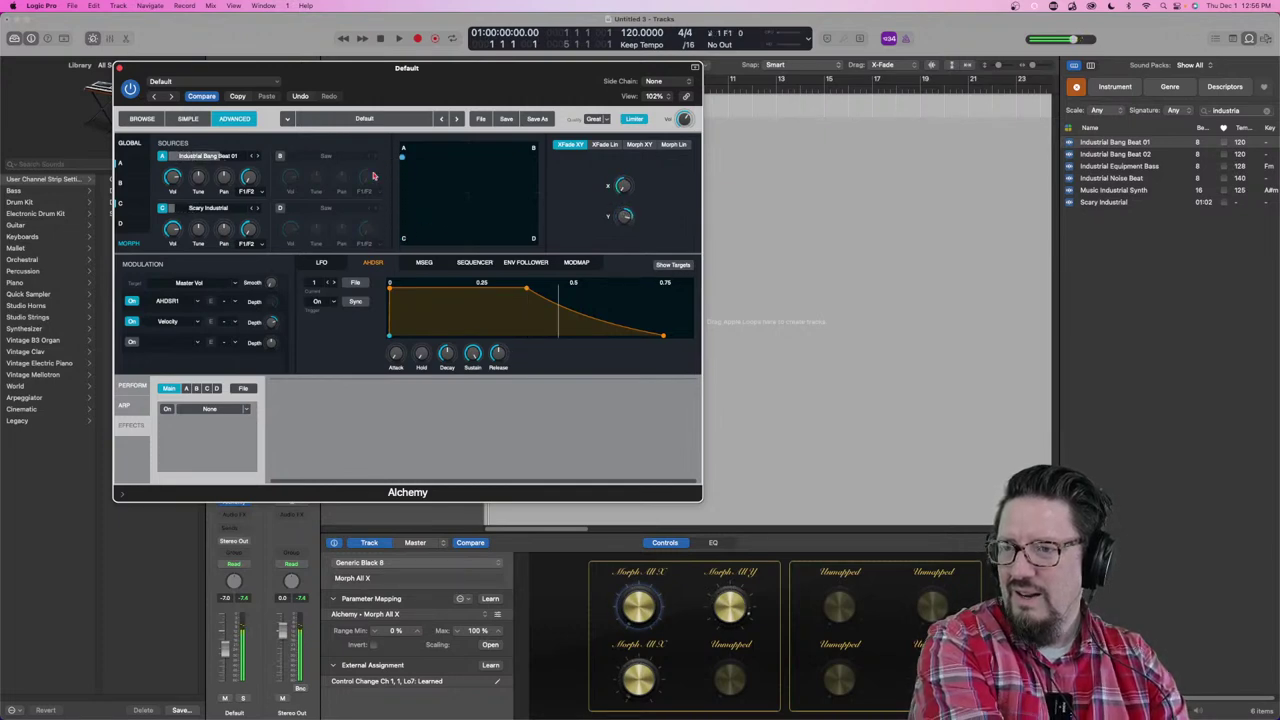
Step: Load Scary Industrial into source D and Industrial Bang Beat 01 into source B, both as Granular
click(120, 205)
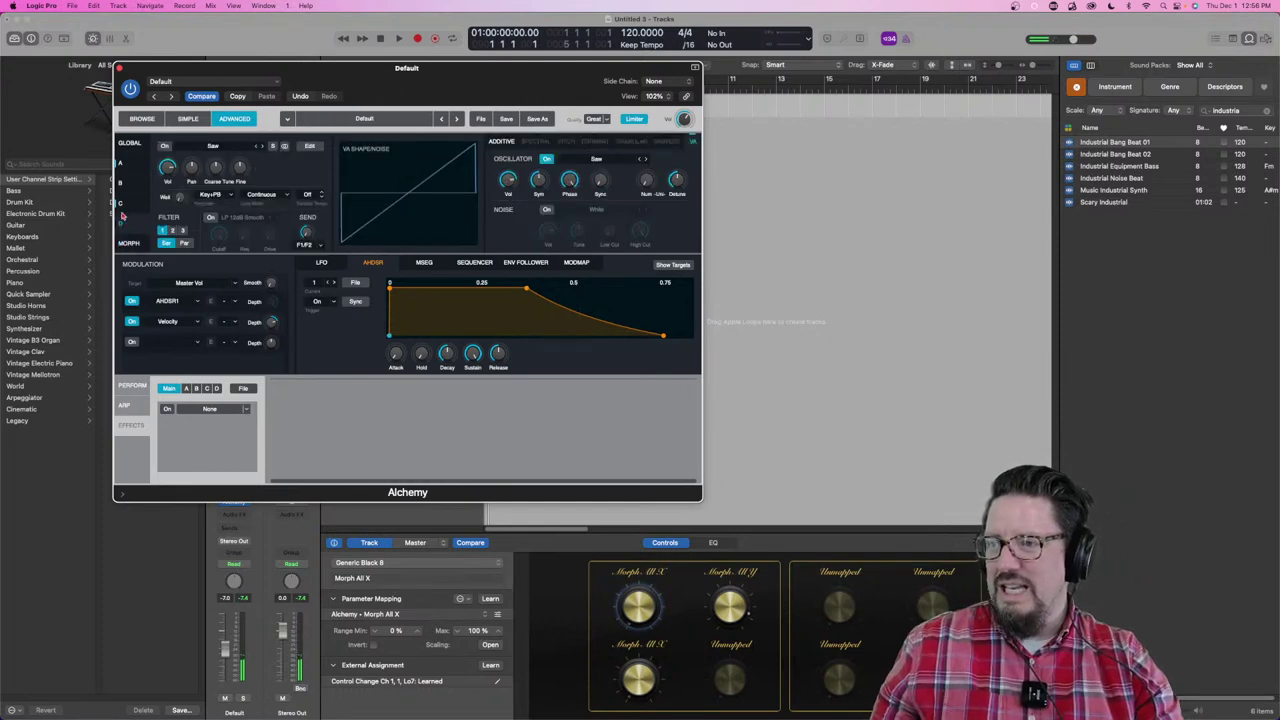
drag(1110, 203, 200, 232)
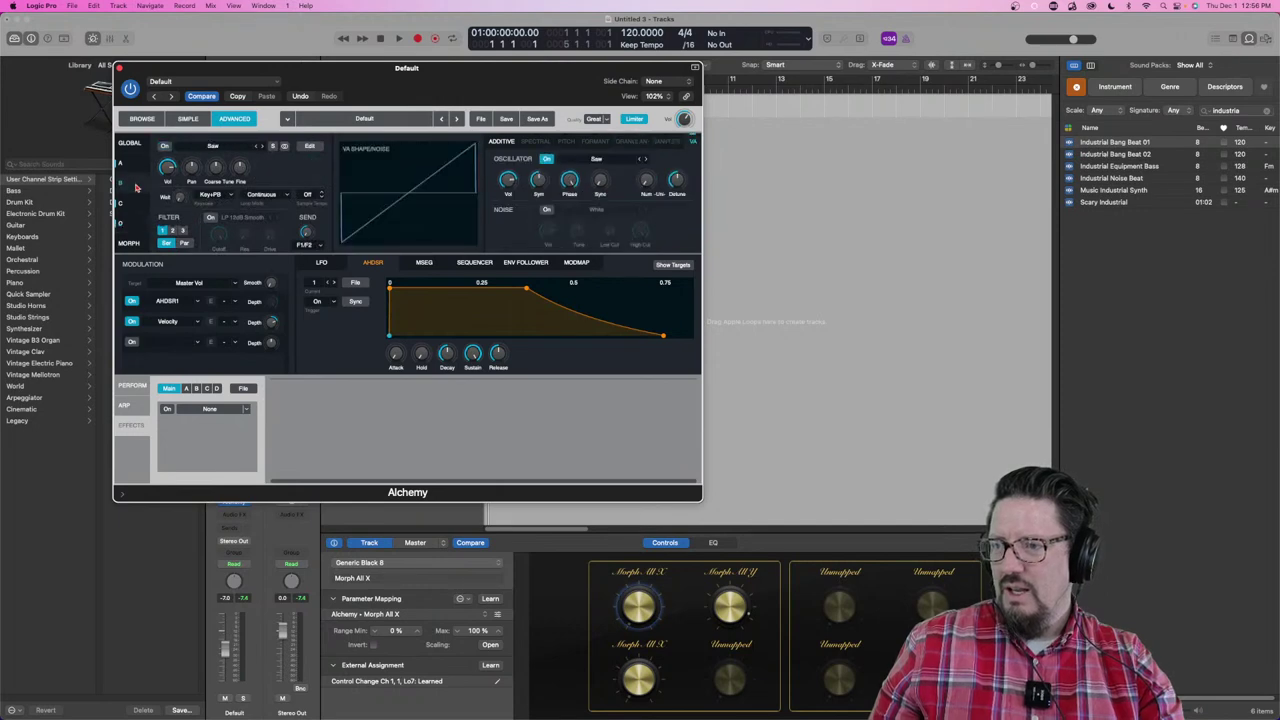
drag(1115, 143, 196, 230)
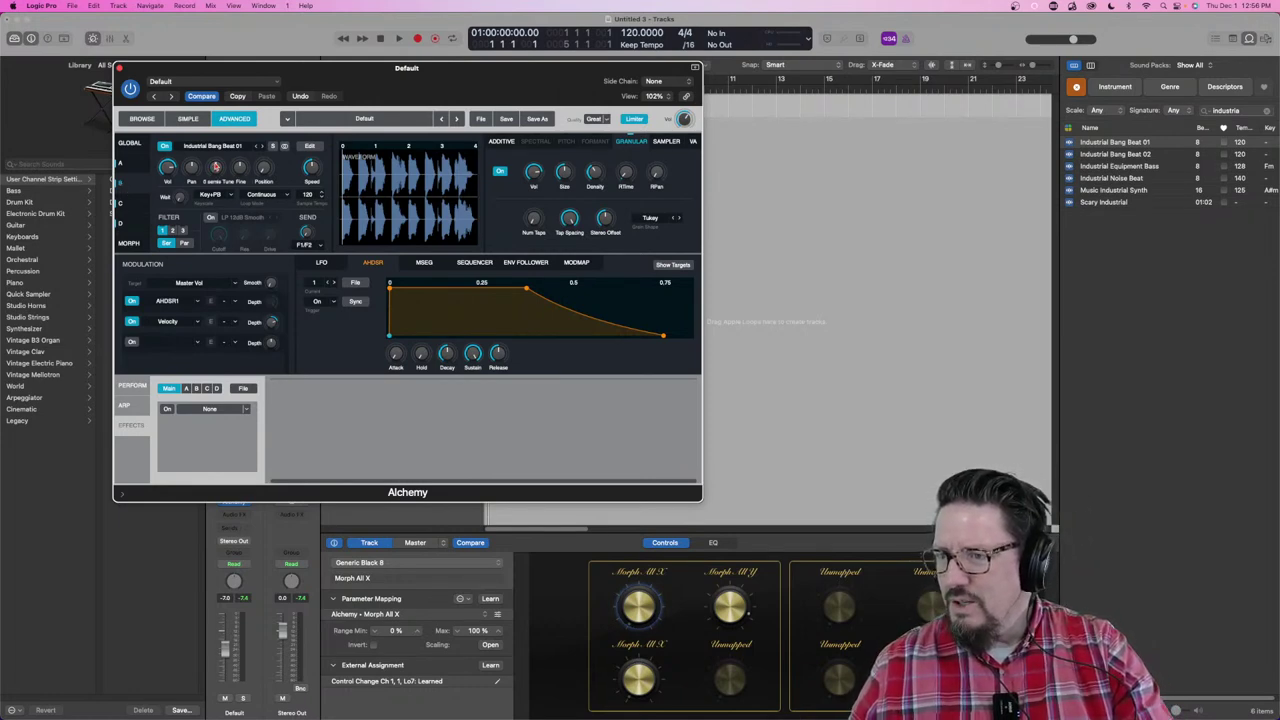
Step: Set the coarse tune to -12 semitones on source B and 12 semitones on source D, and return to the morph view
click(215, 167)
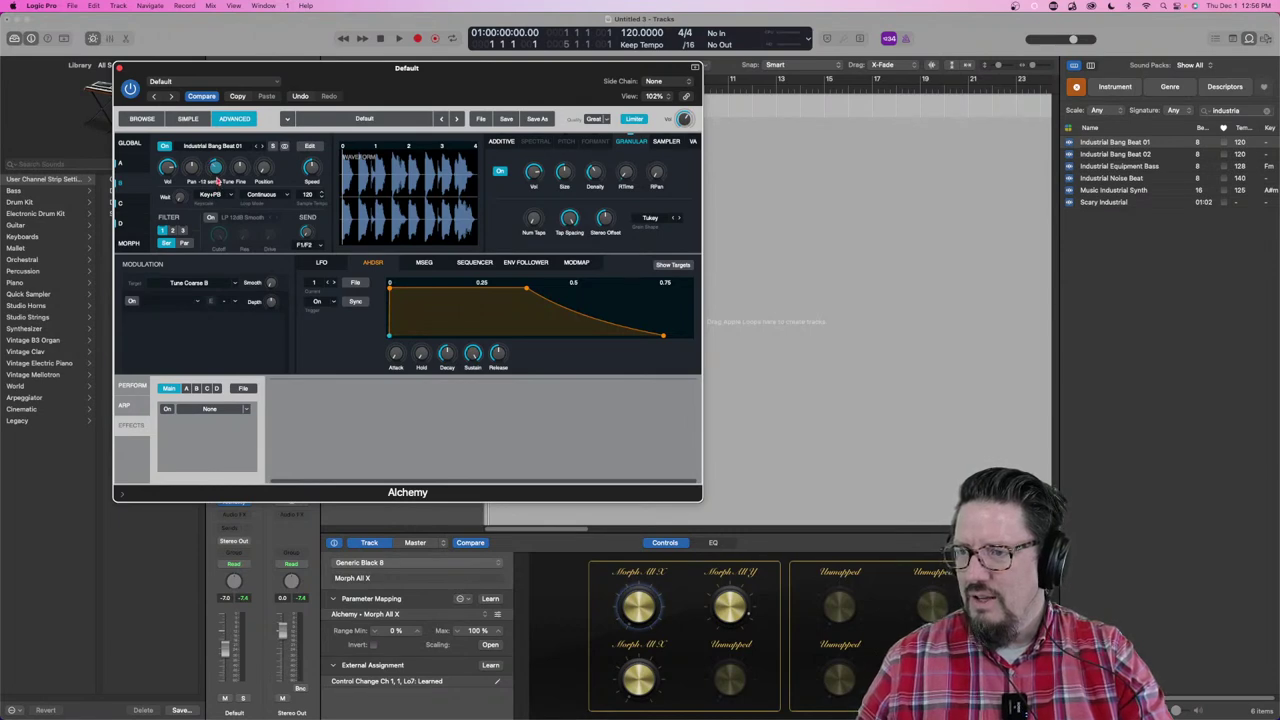
click(131, 223)
drag(216, 184, 213, 152)
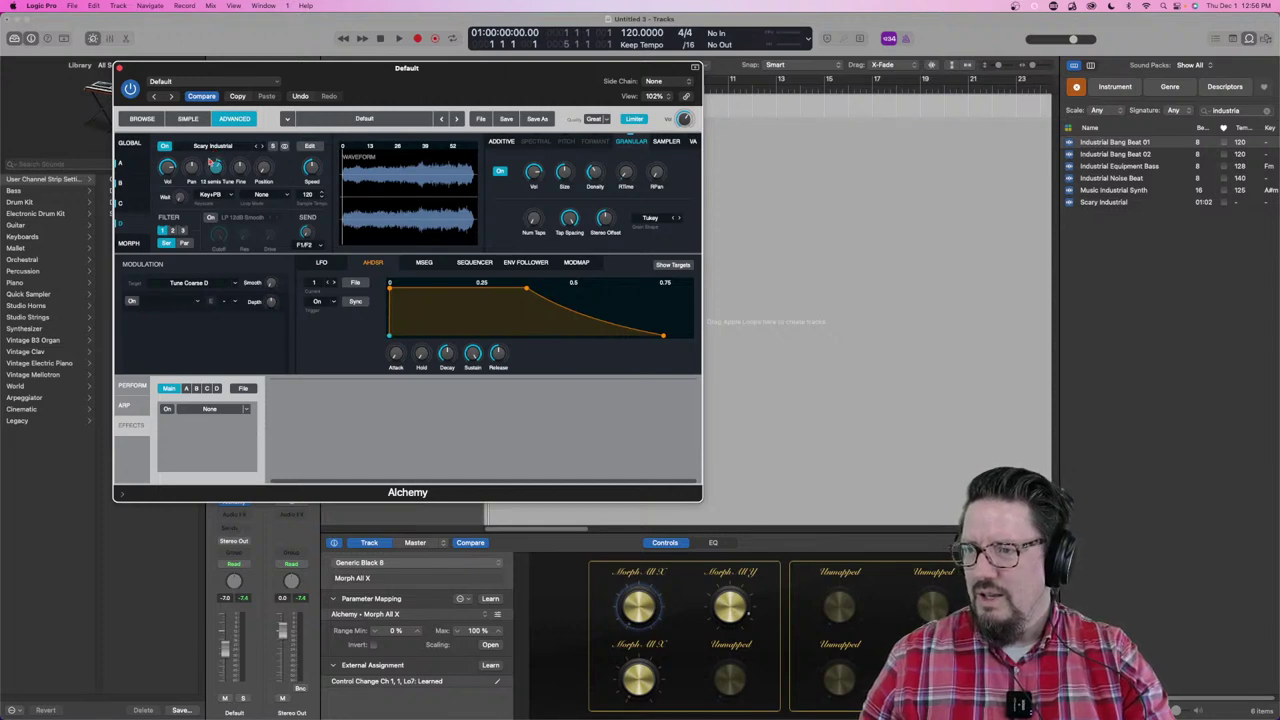
click(131, 243)
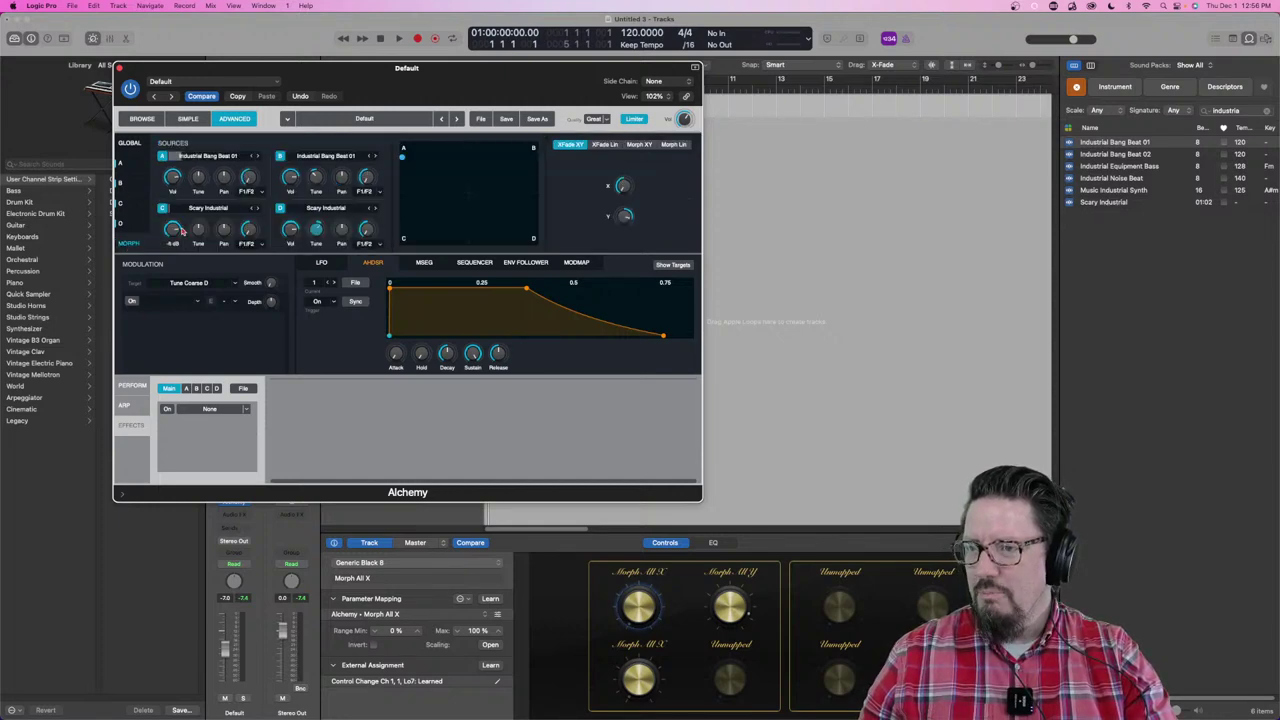
Step: Set the morph mode to Morph XY, reposition the Alchemy window and move the morph point into corner A
click(640, 145)
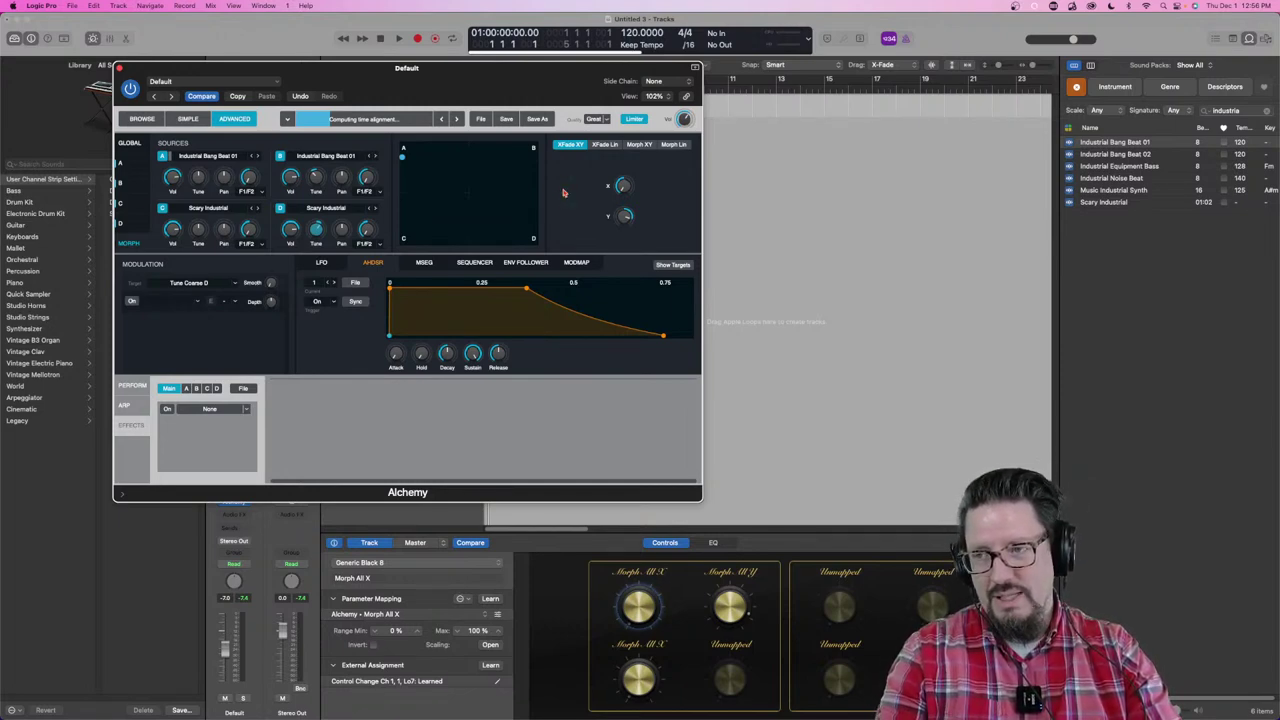
drag(364, 81, 466, 92)
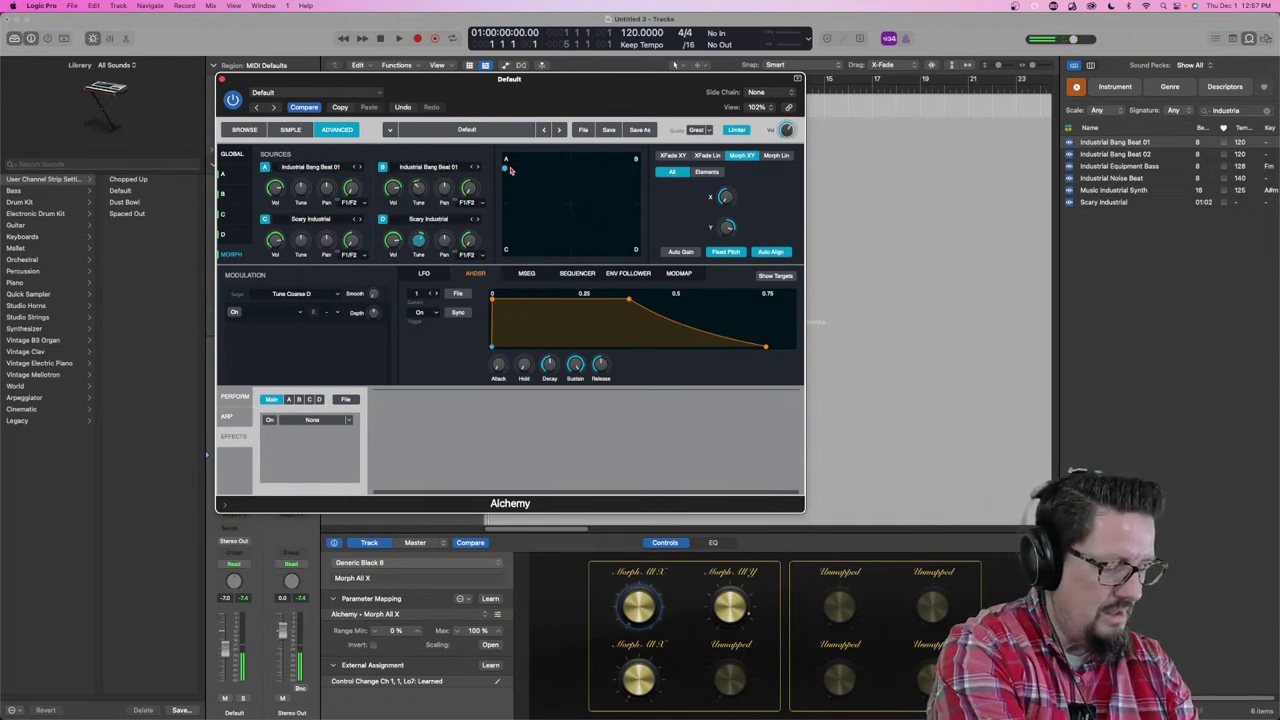
mouse_move(505, 168)
mouse_down()
mouse_move(494, 258)
mouse_move(553, 231)
mouse_move(643, 247)
mouse_move(661, 158)
mouse_move(503, 157)
mouse_up()
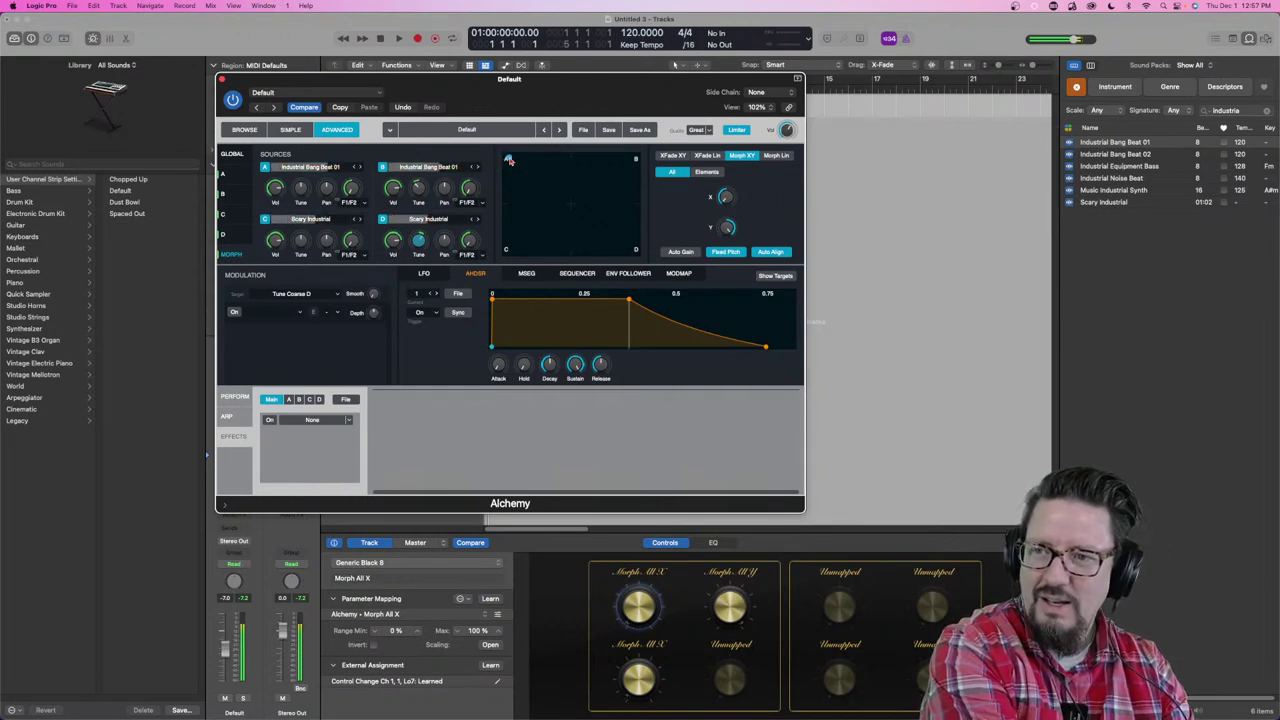
mouse_move(516, 160)
mouse_down()
mouse_move(600, 162)
mouse_move(623, 208)
mouse_move(614, 235)
mouse_move(544, 235)
mouse_move(503, 155)
mouse_up()
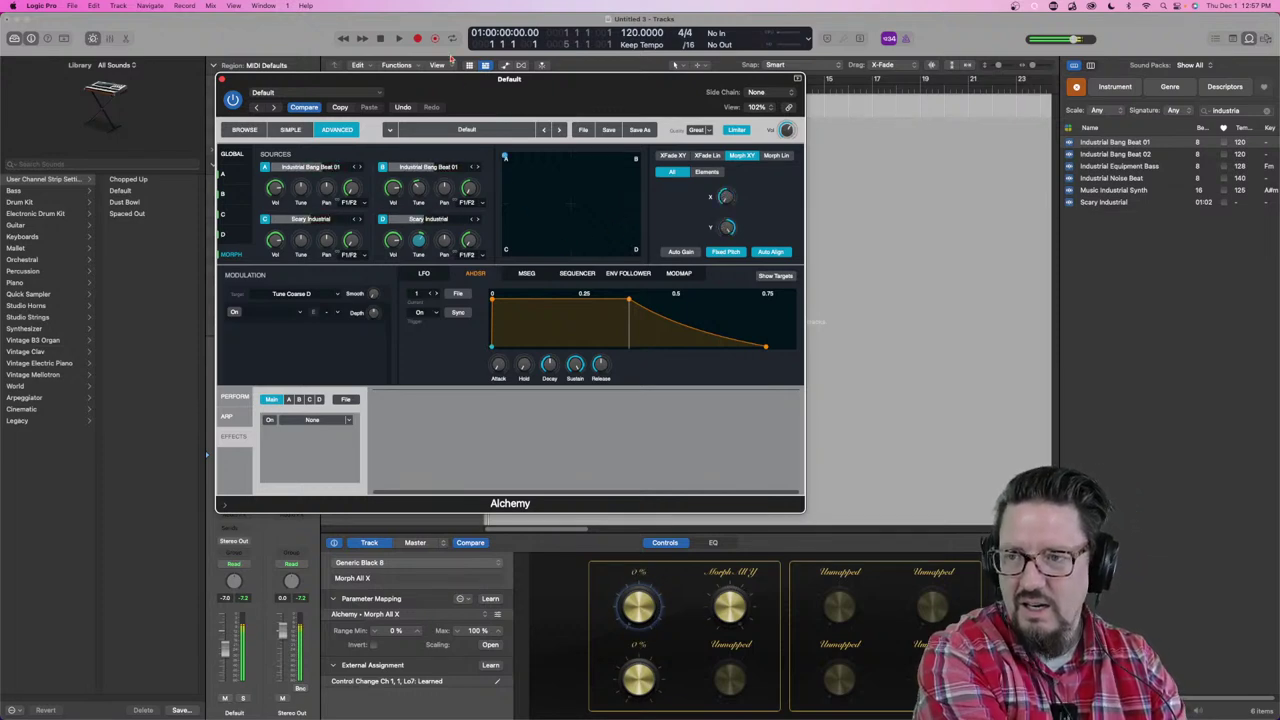
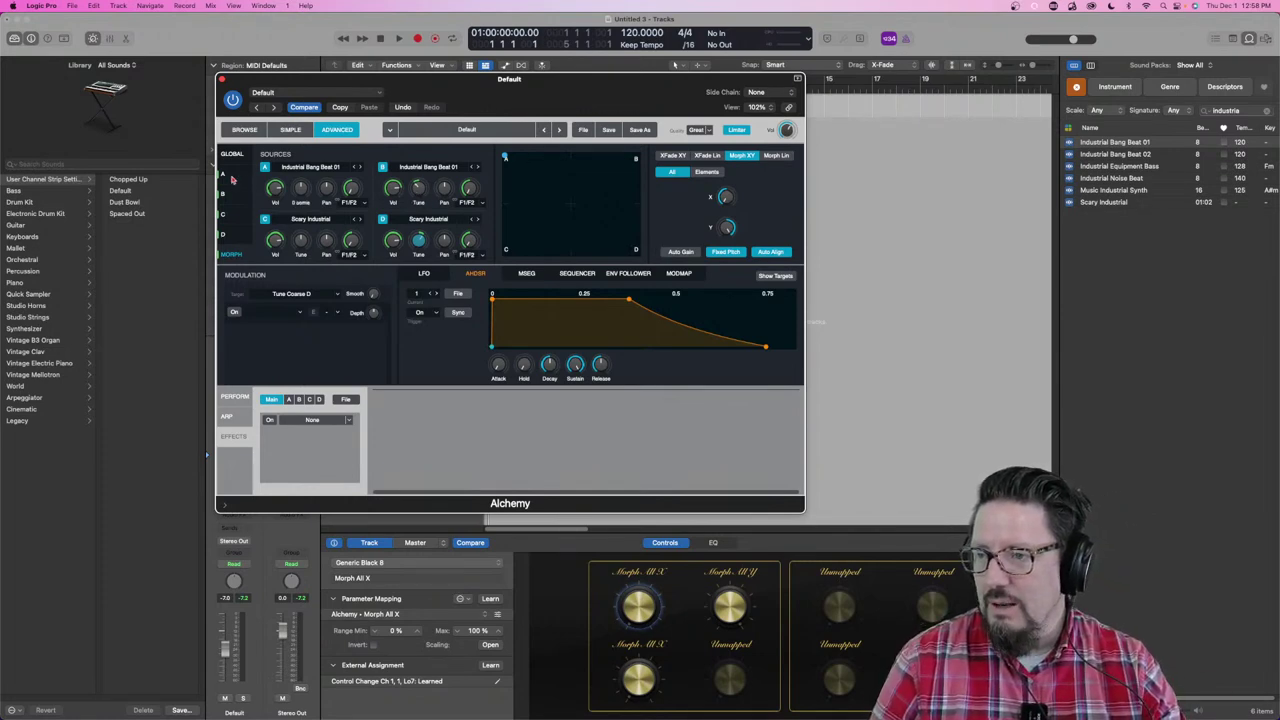
Step: Compare the loop mode, speed and sample tempo settings of sources A, B and C
click(230, 176)
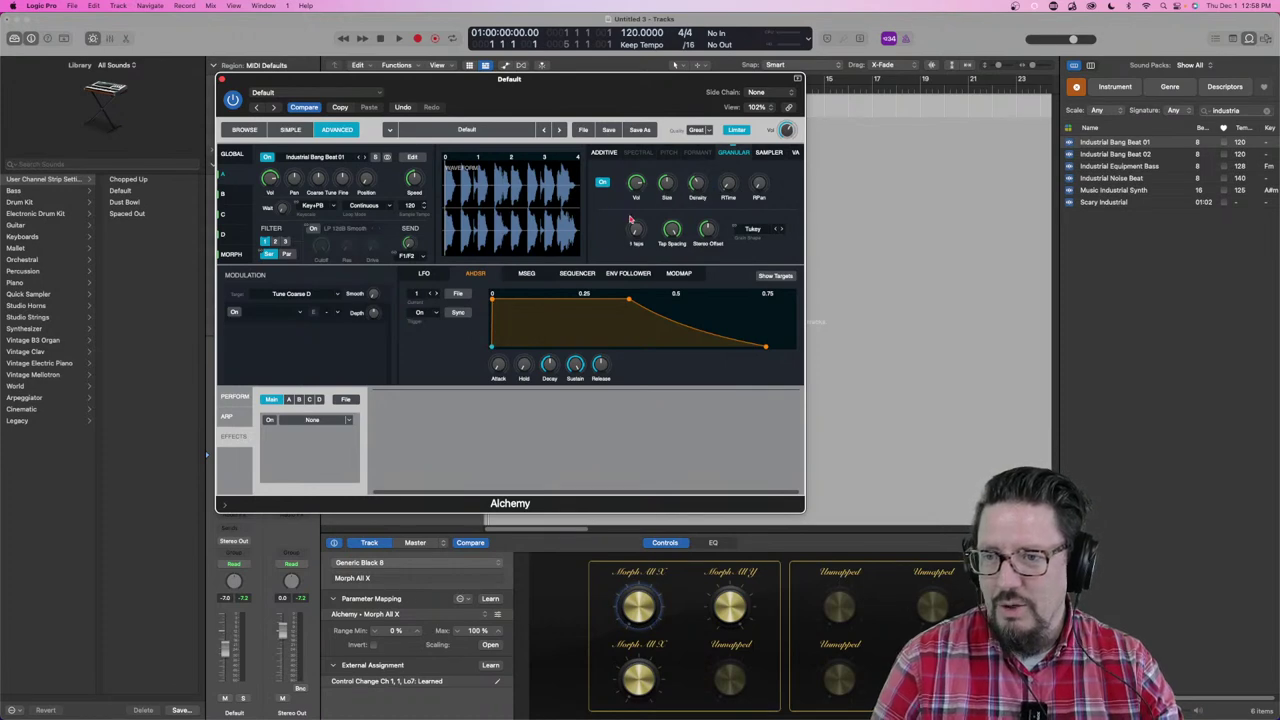
click(239, 219)
click(237, 196)
click(233, 210)
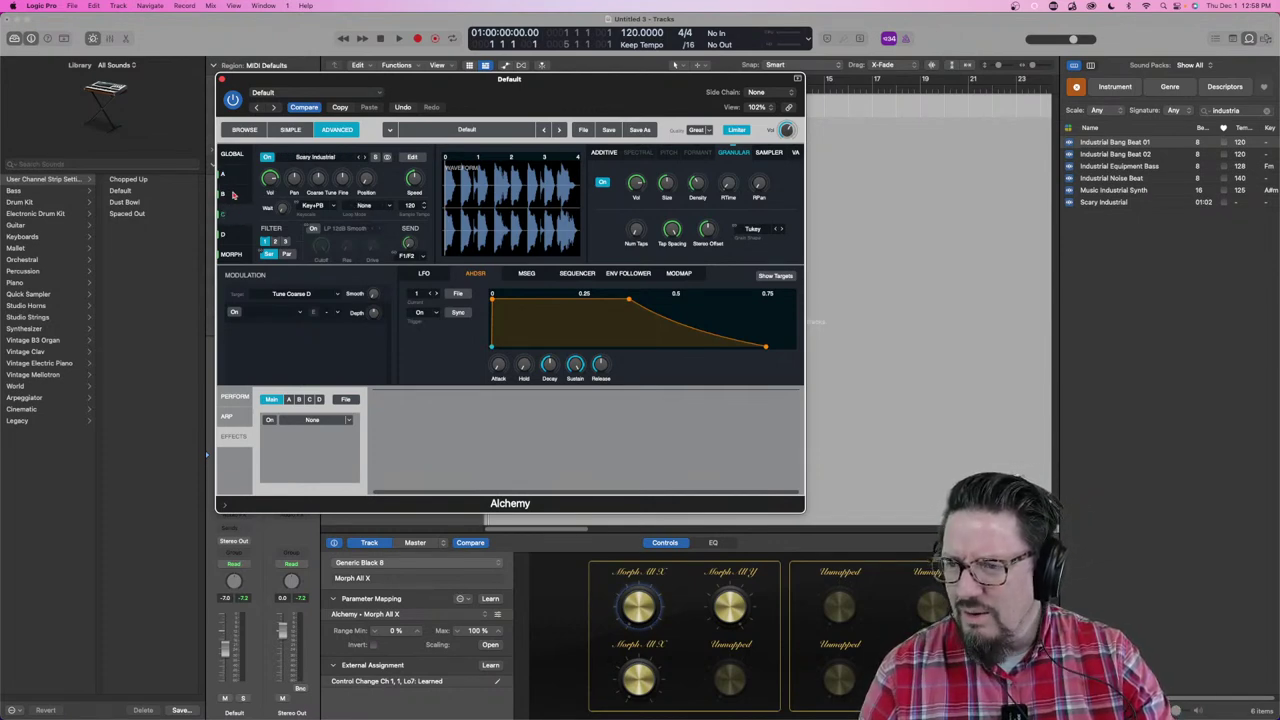
click(229, 173)
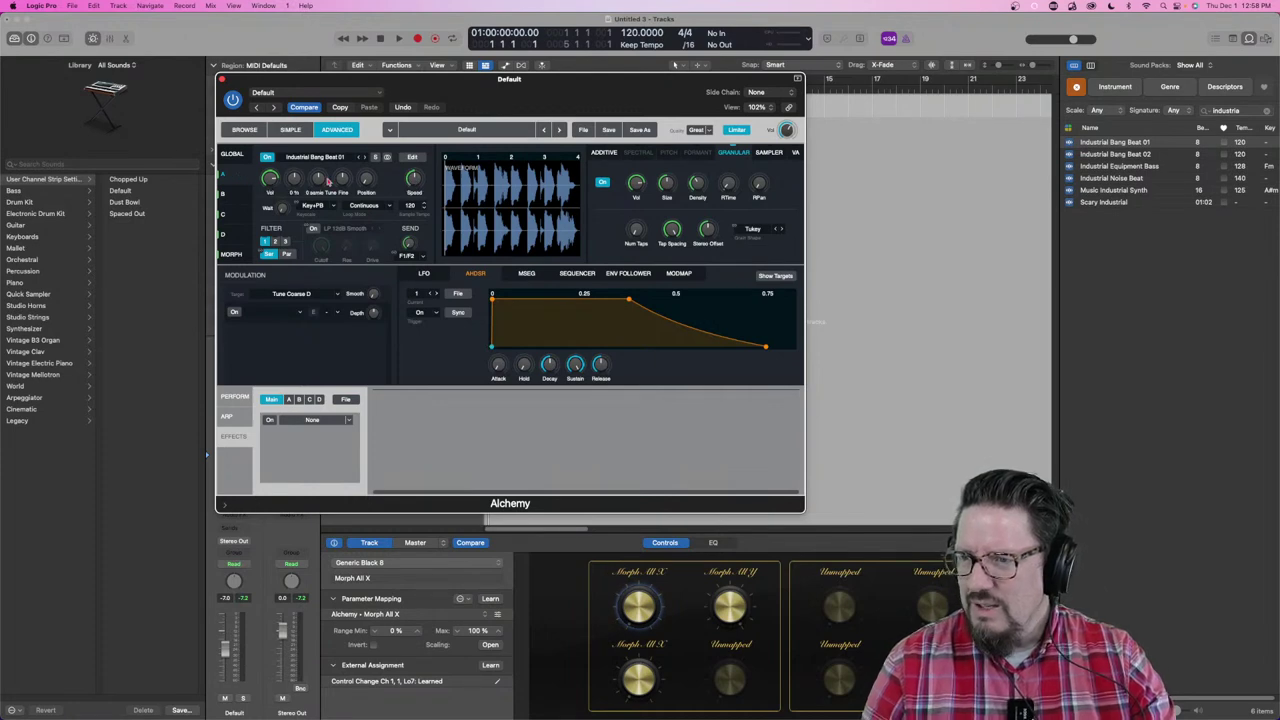
Step: Adjust the speed of source C and sweep the morph point from corner A toward corner B
click(233, 212)
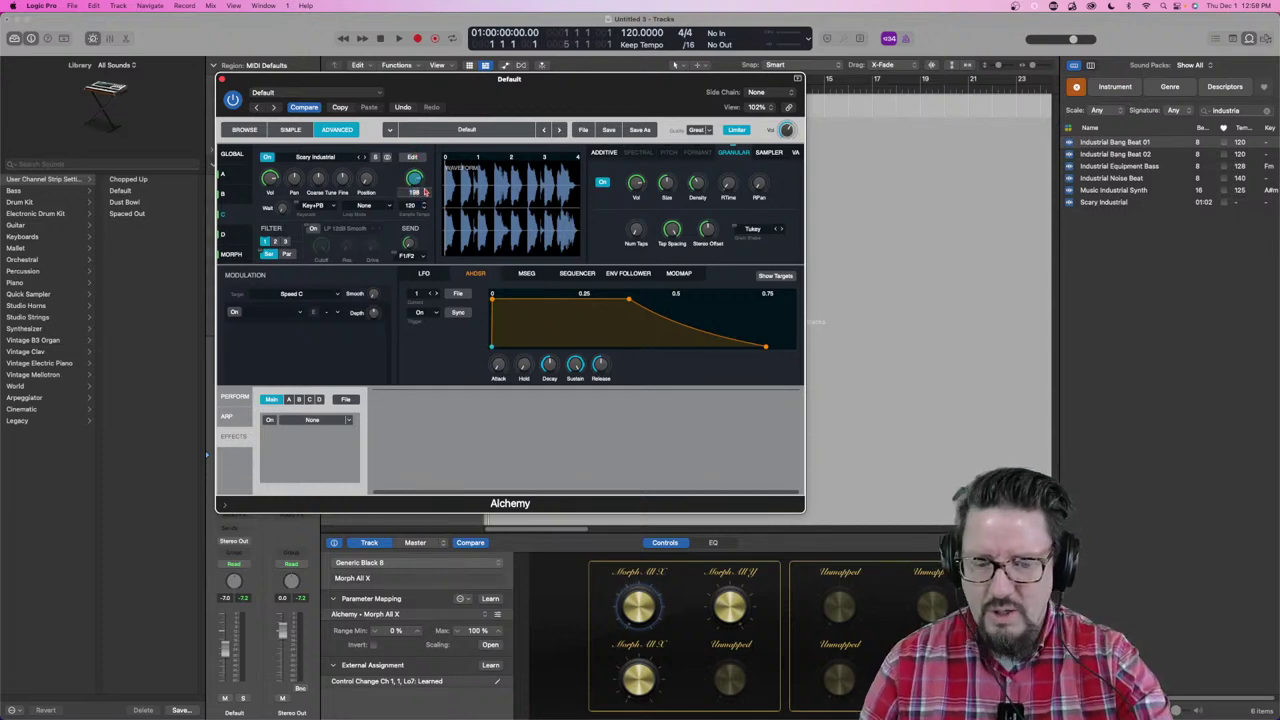
click(232, 253)
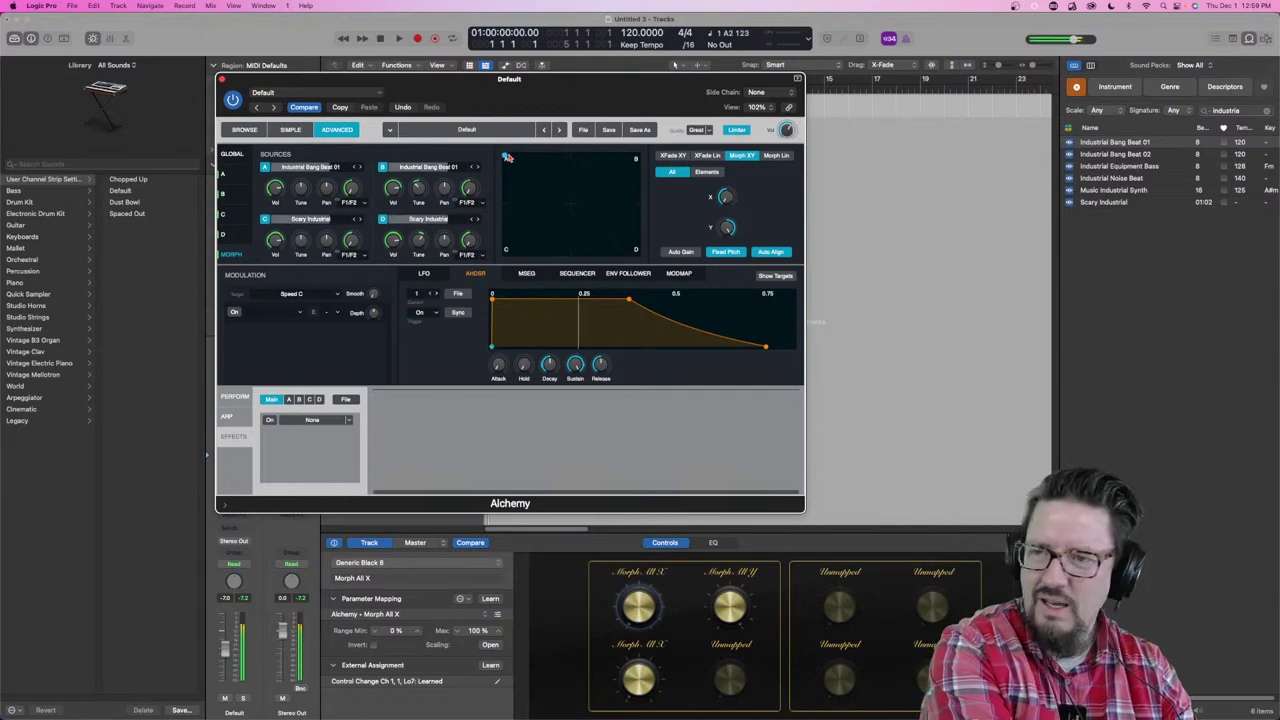
drag(506, 157, 679, 148)
Step: Adjust source B's speed with its sample tempo set to 120, and return the morph point to corner A
click(224, 195)
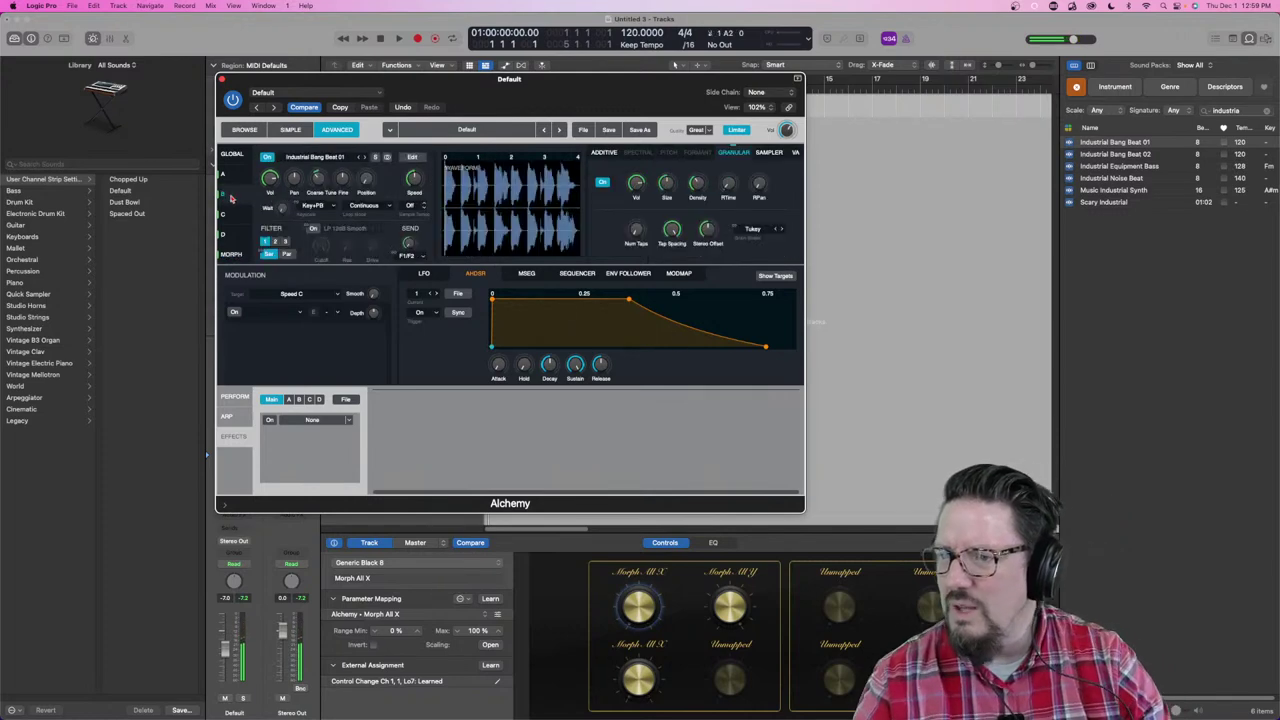
click(414, 179)
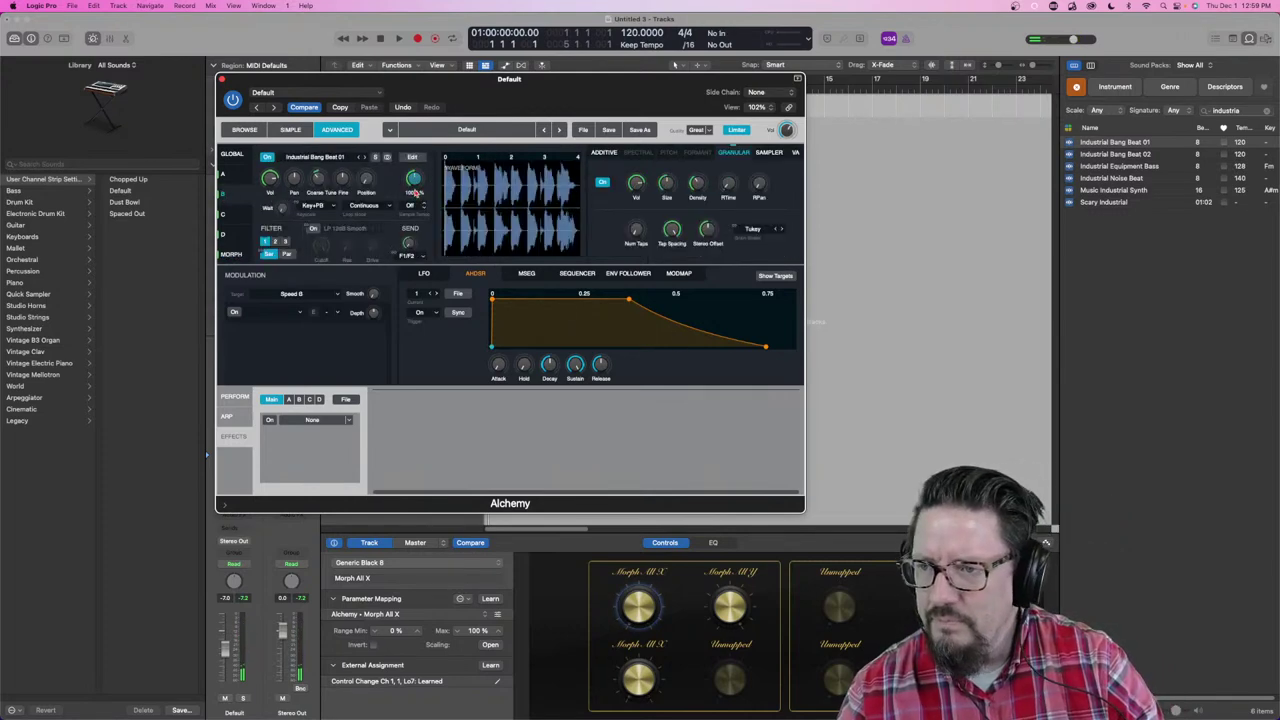
double_click(411, 205)
text(120)
key(Return)
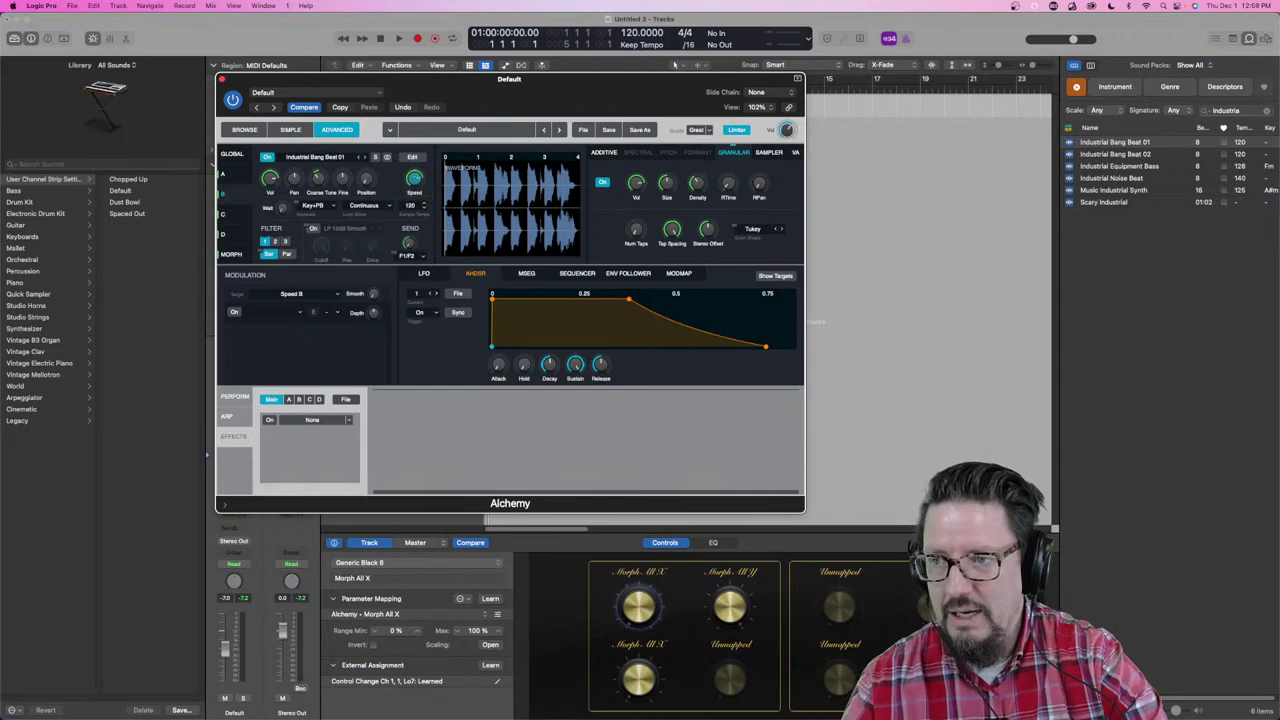
click(231, 254)
drag(560, 155, 496, 147)
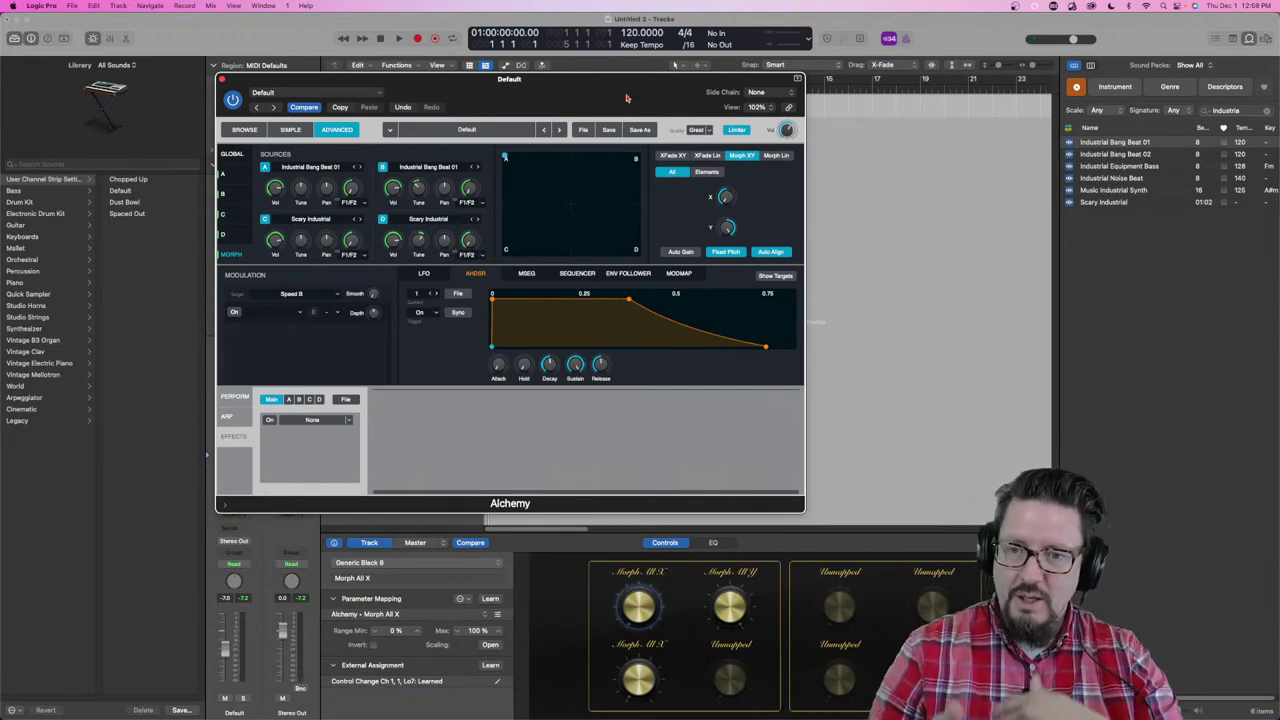
Step: Show the Default track's automation and look through the Alchemy parameters available for automation, including the Master and Morph groups
drag(587, 99, 744, 235)
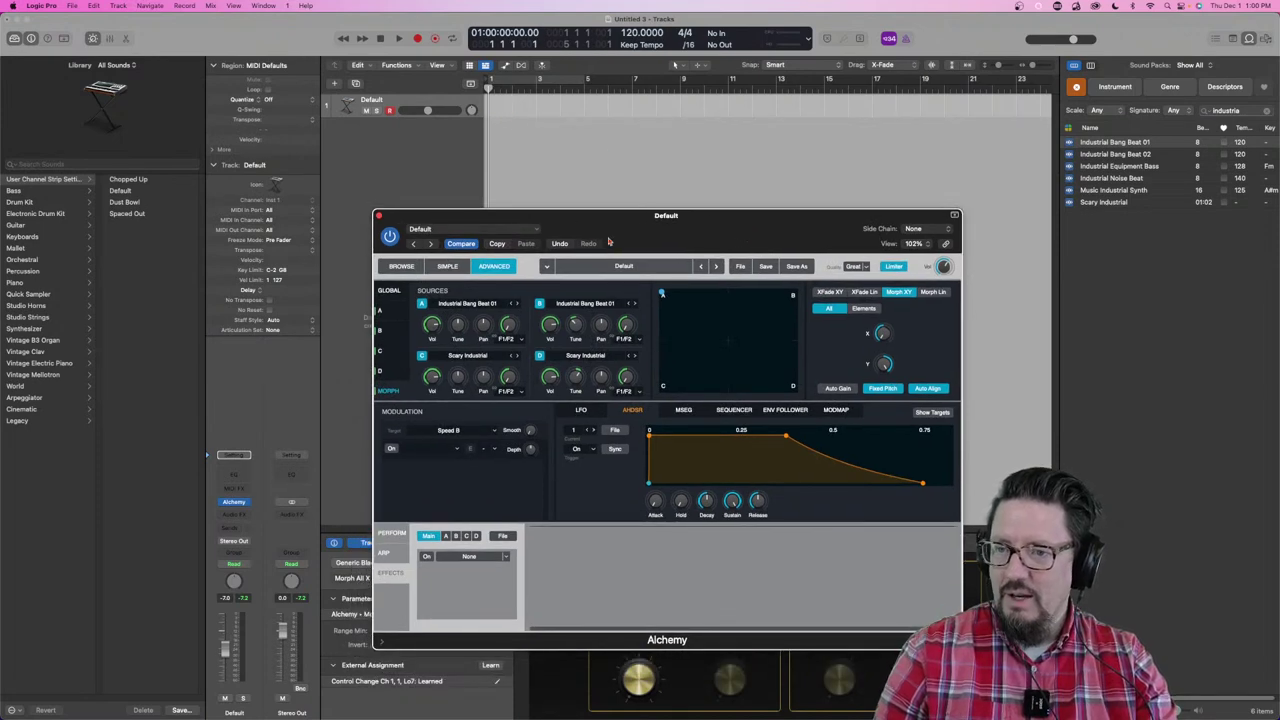
click(411, 103)
key(a)
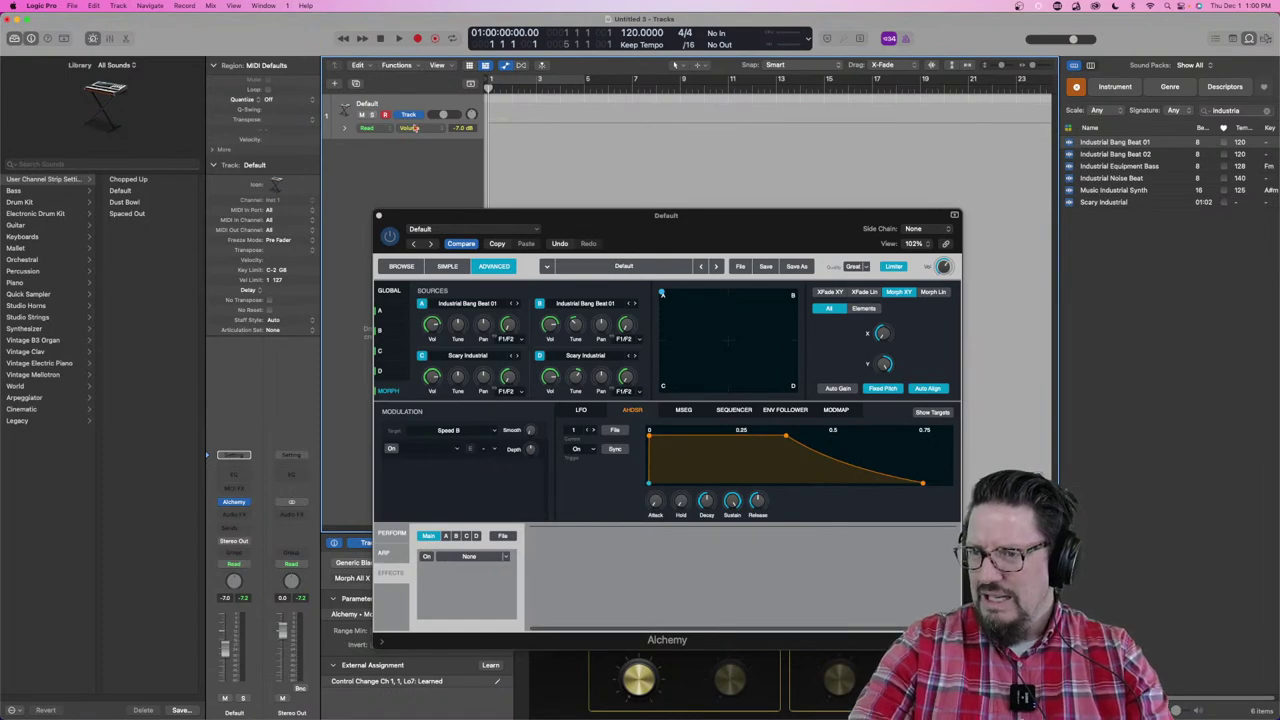
click(411, 128)
mouse_move(452, 180)
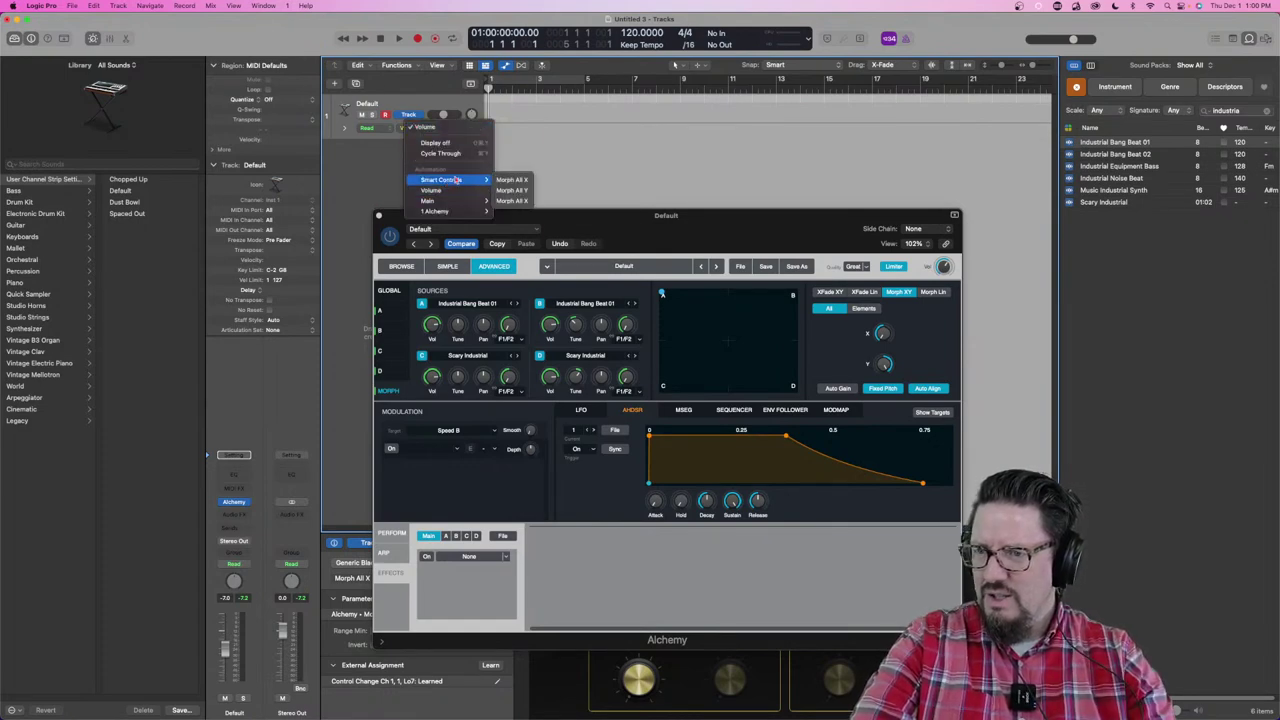
mouse_move(461, 213)
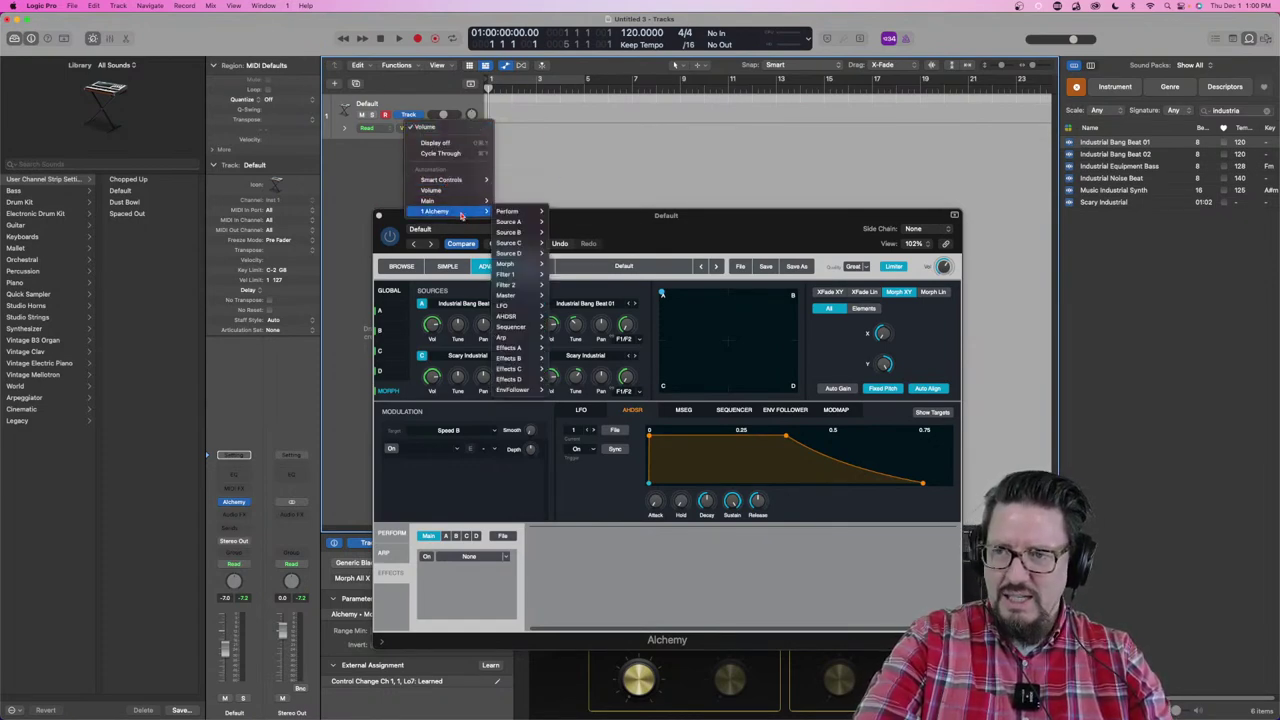
mouse_move(511, 216)
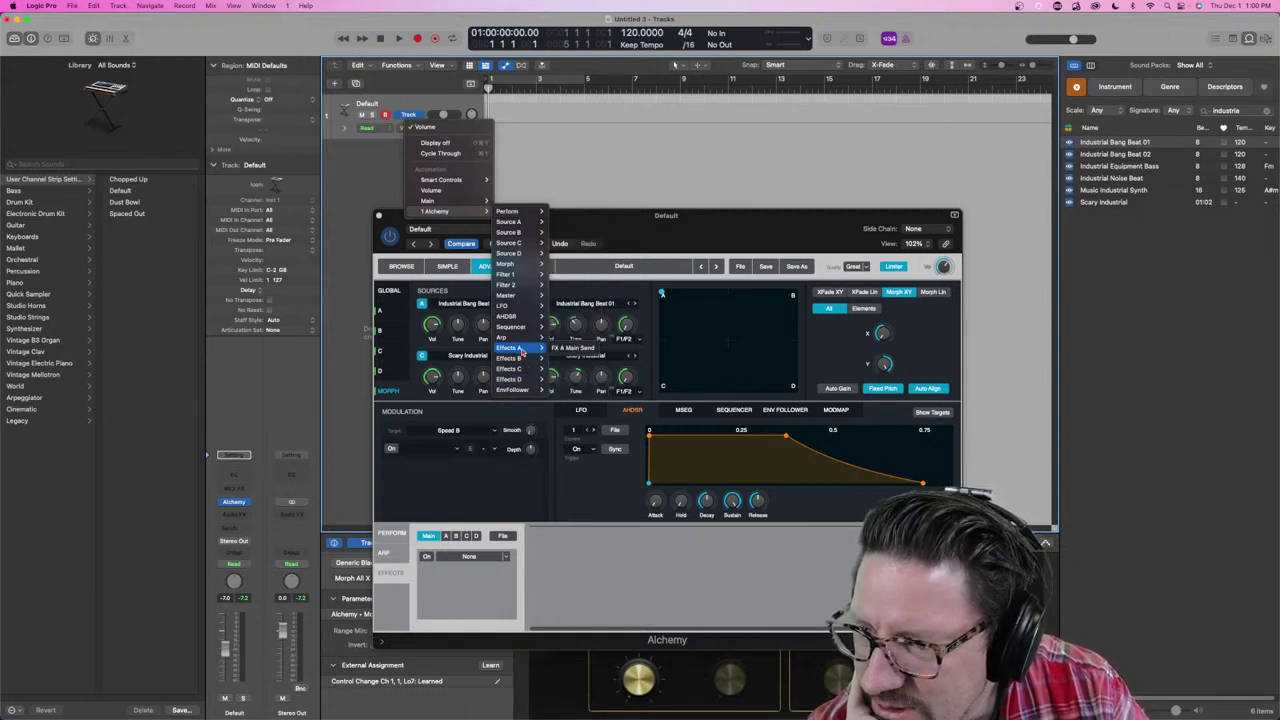
mouse_move(527, 297)
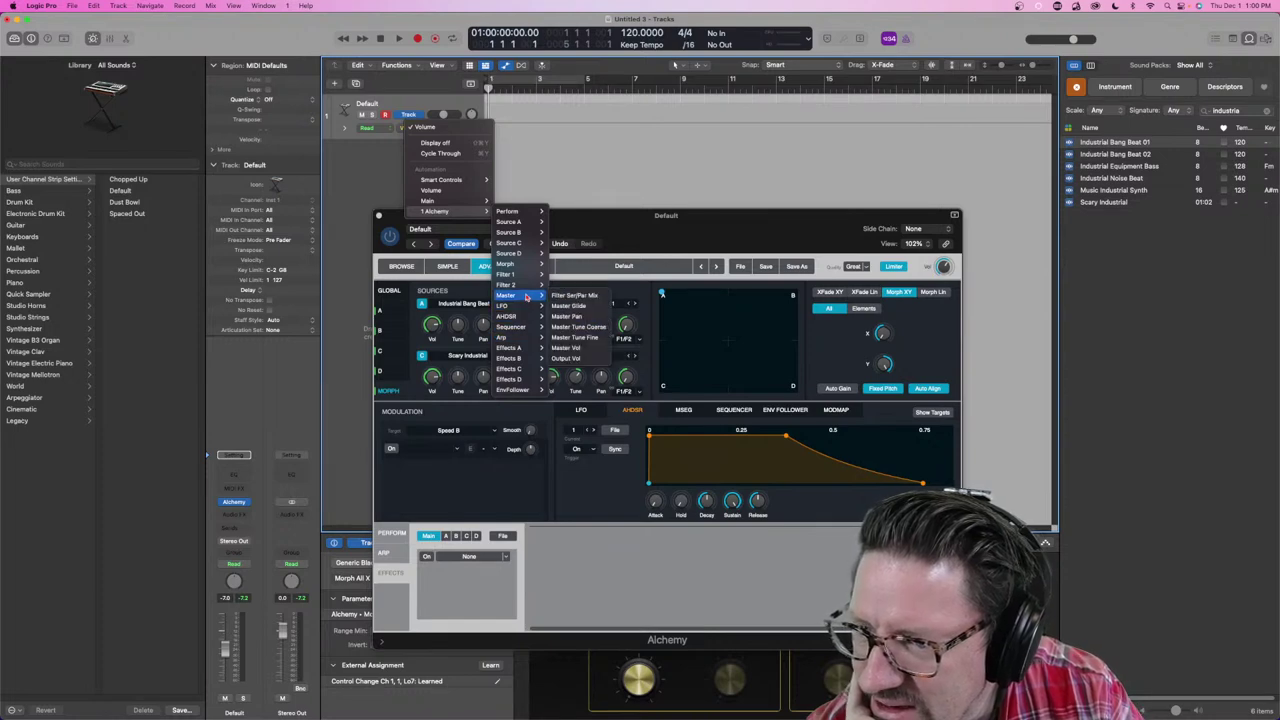
mouse_move(523, 268)
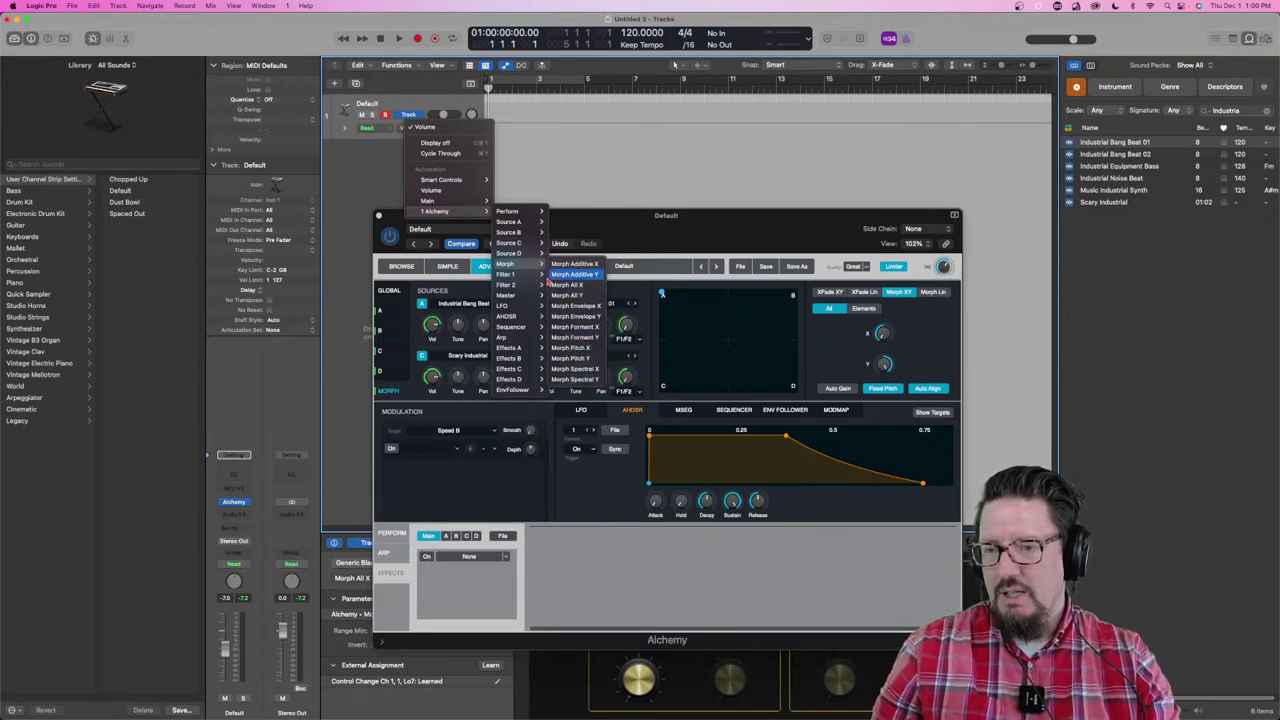
click(385, 152)
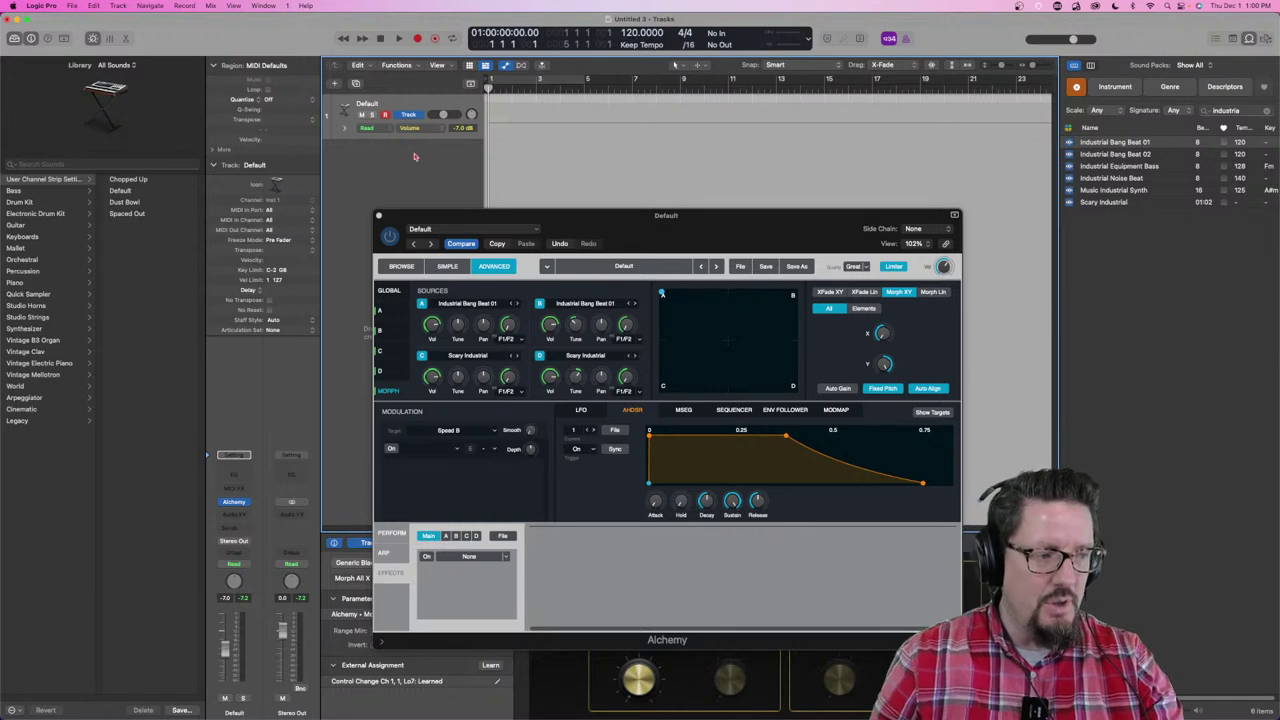
Step: Reposition the Alchemy window clear of the Smart Controls and turn on Auto Gain for the morph
drag(608, 219, 357, 91)
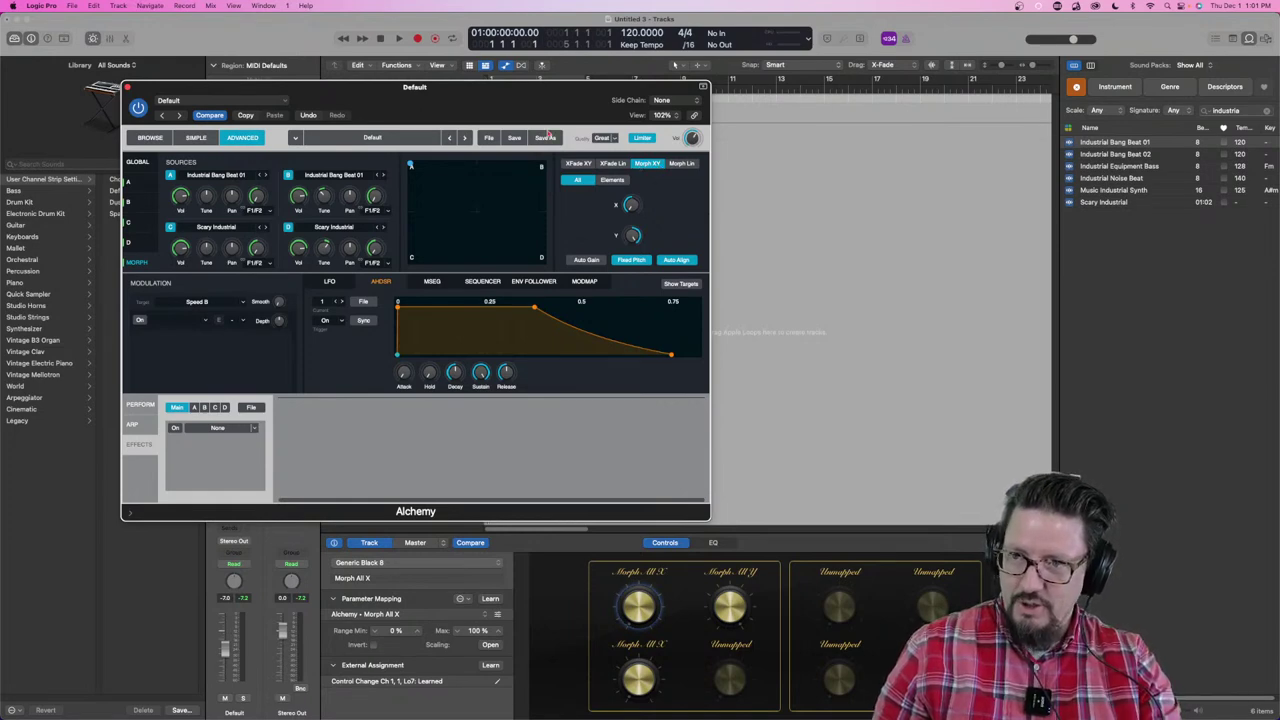
drag(498, 99, 421, 95)
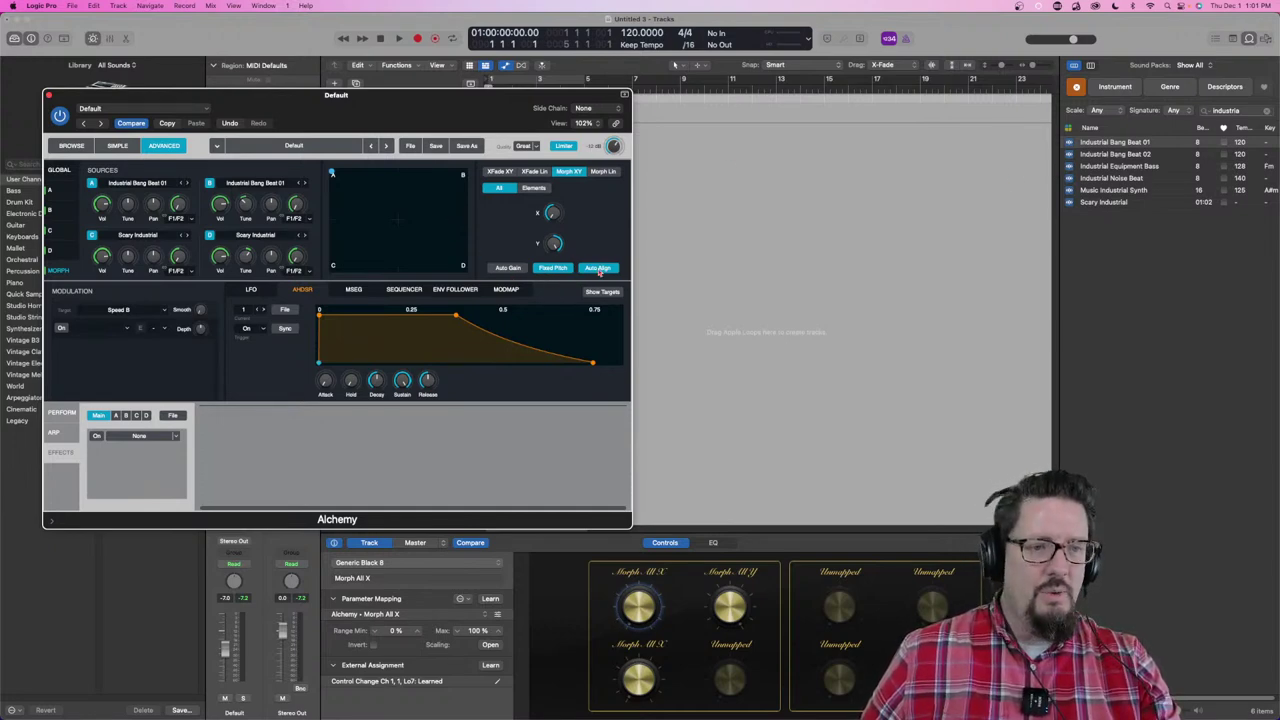
click(598, 268)
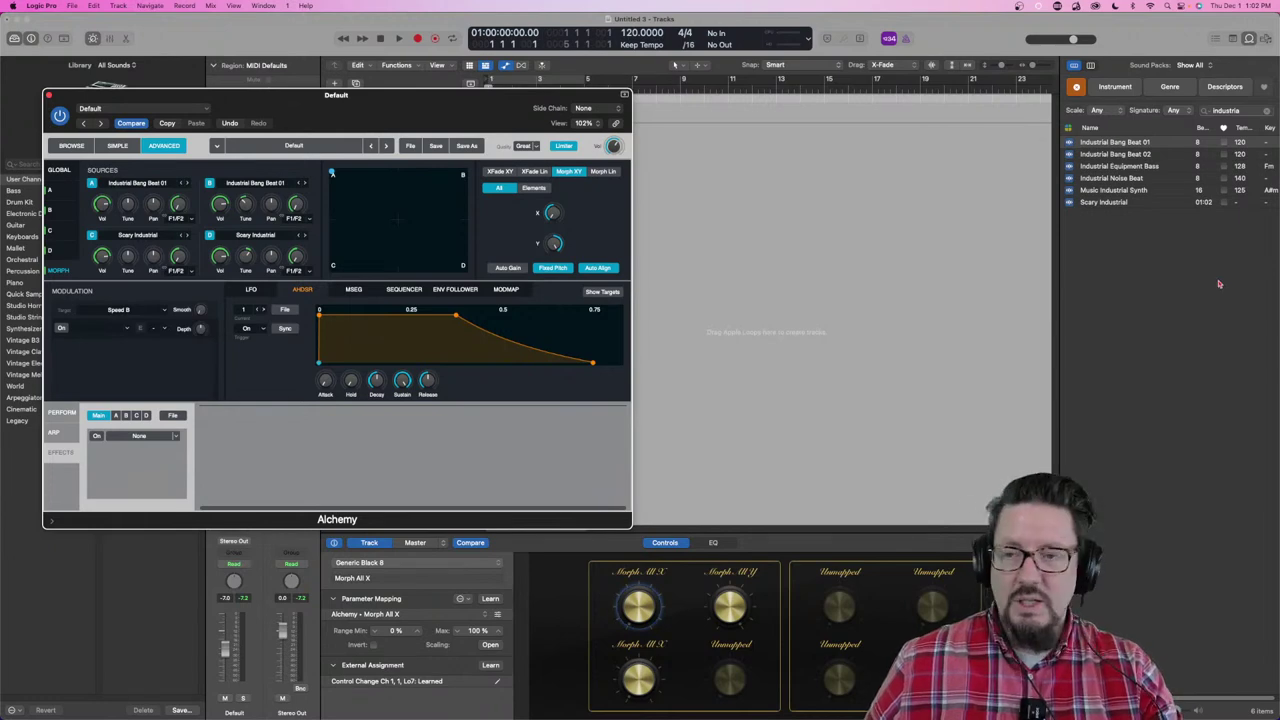
click(510, 269)
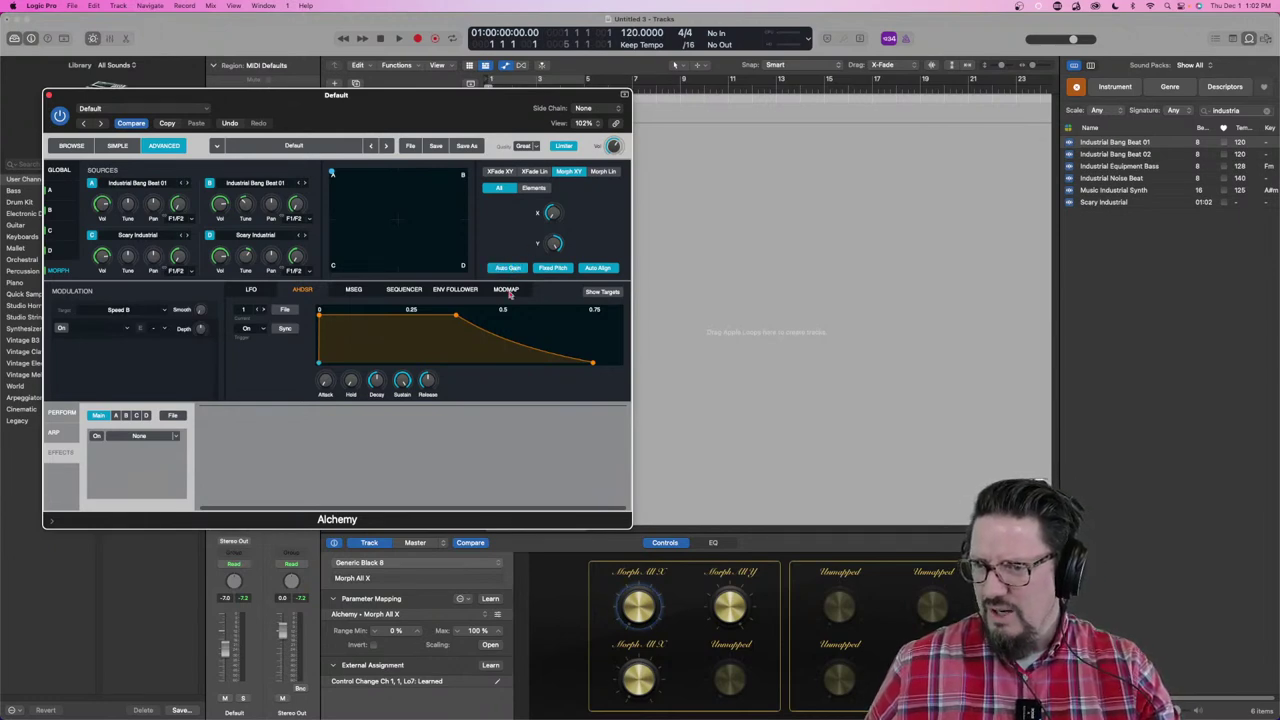
Step: Turn off Fixed Pitch and sweep the morph point around the pad, returning it to corner A
mouse_move(332, 174)
mouse_down()
mouse_move(343, 195)
mouse_move(330, 172)
mouse_move(333, 238)
mouse_move(405, 178)
mouse_move(395, 143)
mouse_move(371, 172)
mouse_move(334, 177)
mouse_move(389, 249)
mouse_move(365, 241)
mouse_move(332, 172)
mouse_up()
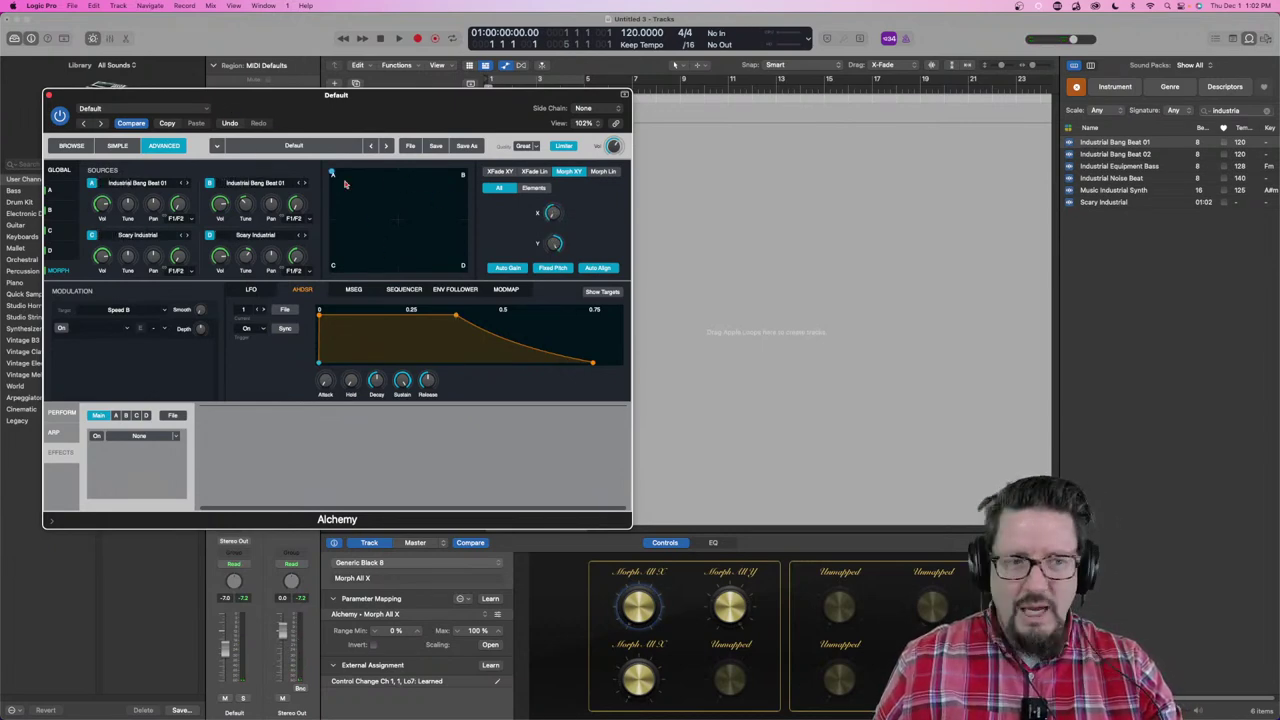
click(553, 213)
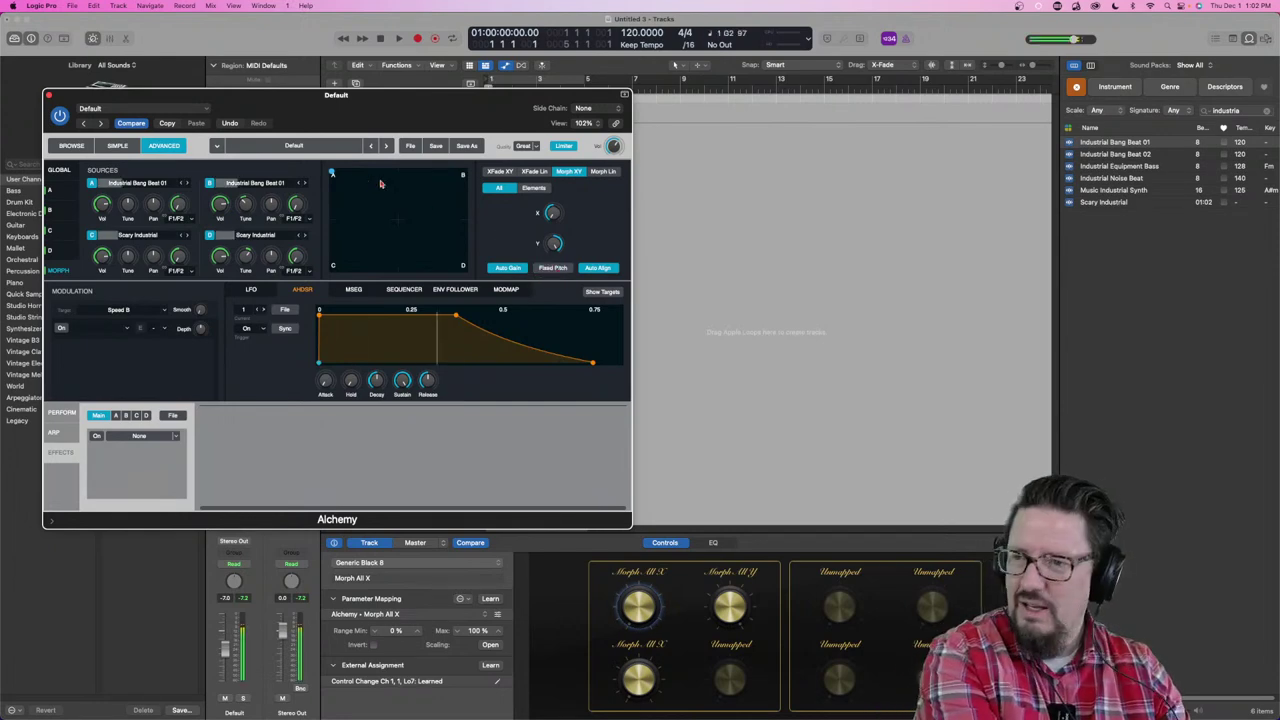
mouse_move(333, 174)
mouse_down()
mouse_move(468, 175)
mouse_move(334, 185)
mouse_move(331, 263)
mouse_move(460, 290)
mouse_move(417, 290)
mouse_move(345, 212)
mouse_move(373, 231)
mouse_move(428, 197)
mouse_move(432, 180)
mouse_move(350, 185)
mouse_move(324, 168)
mouse_up()
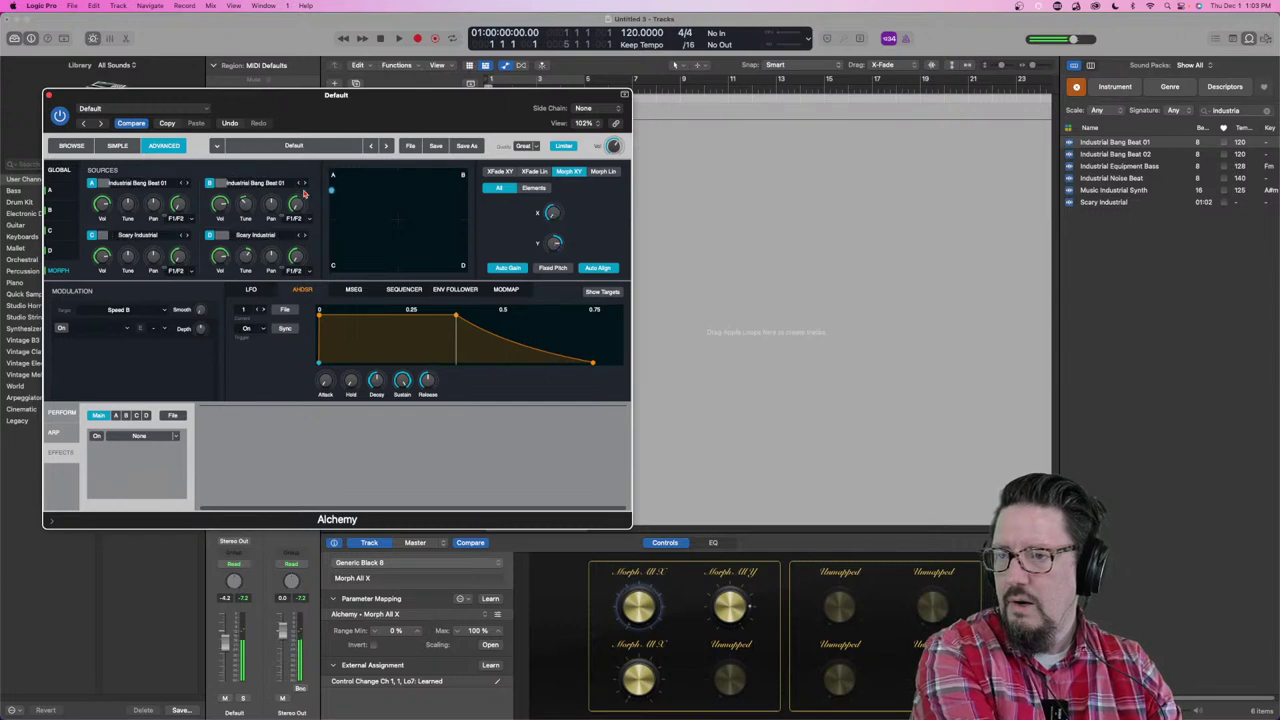
drag(333, 184, 257, 94)
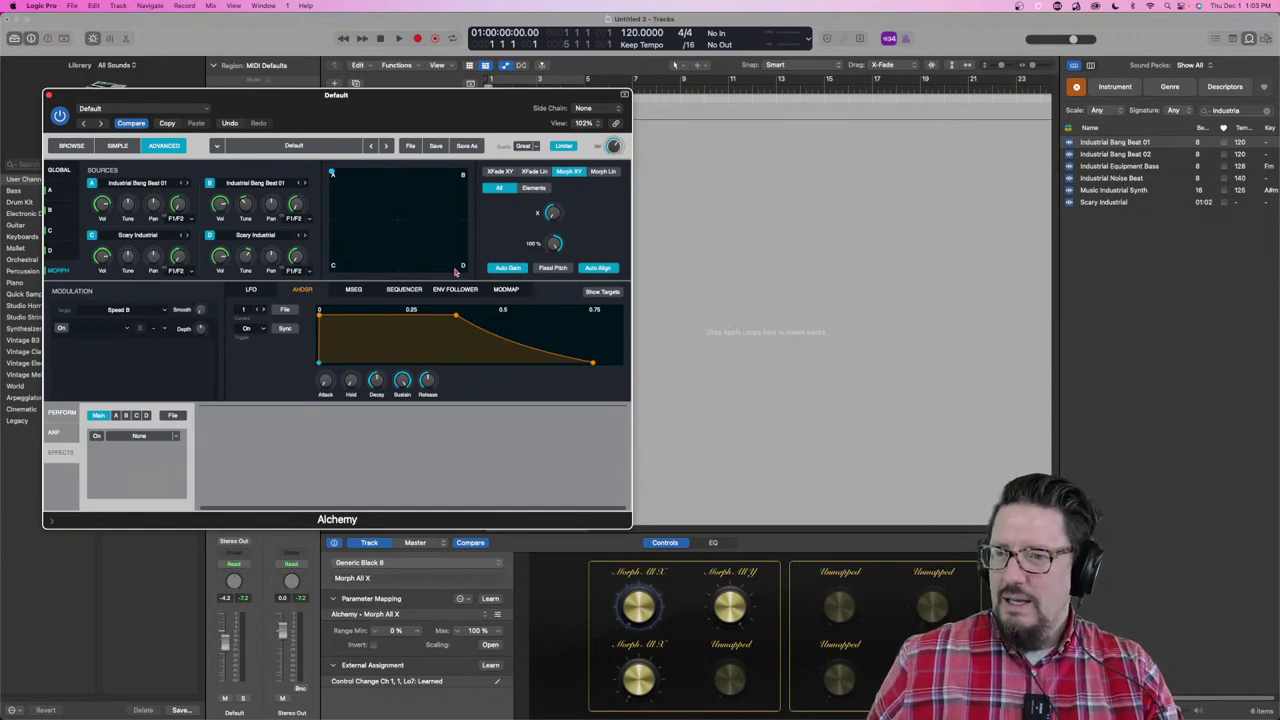
Step: Turn off Auto Align and audition the morph by moving the point out of corner A and back
click(600, 268)
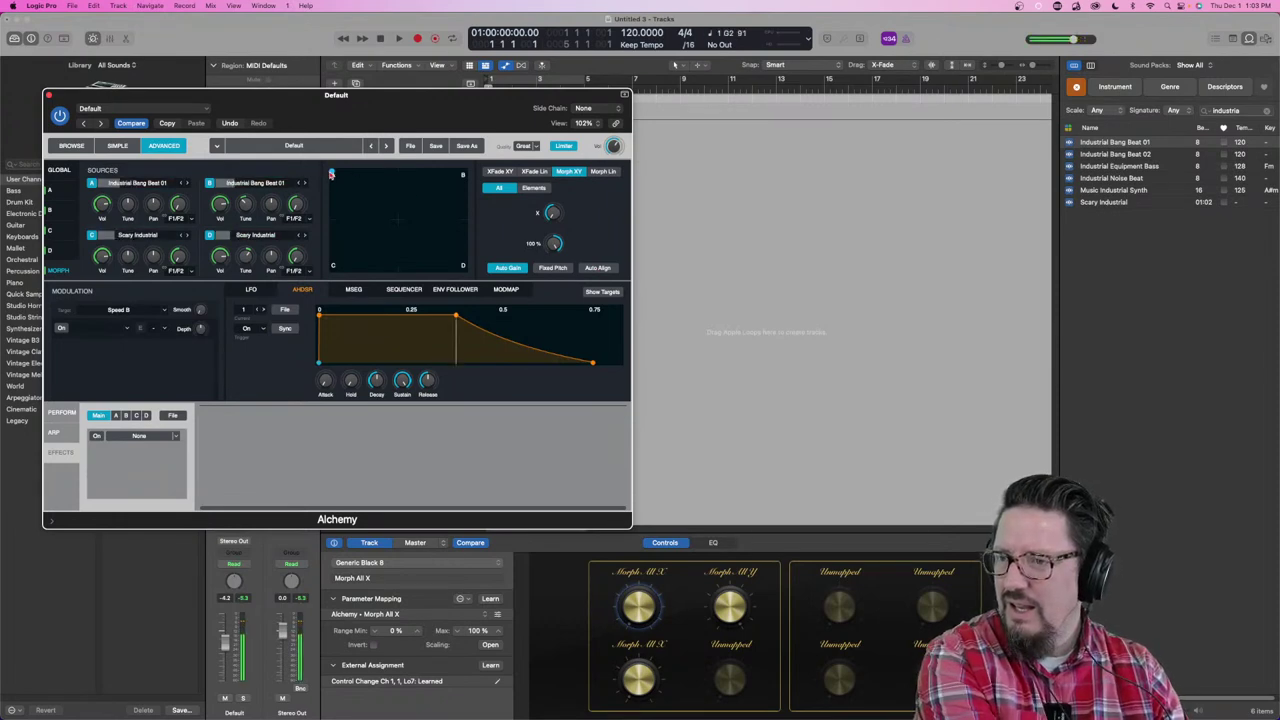
drag(332, 174, 224, 155)
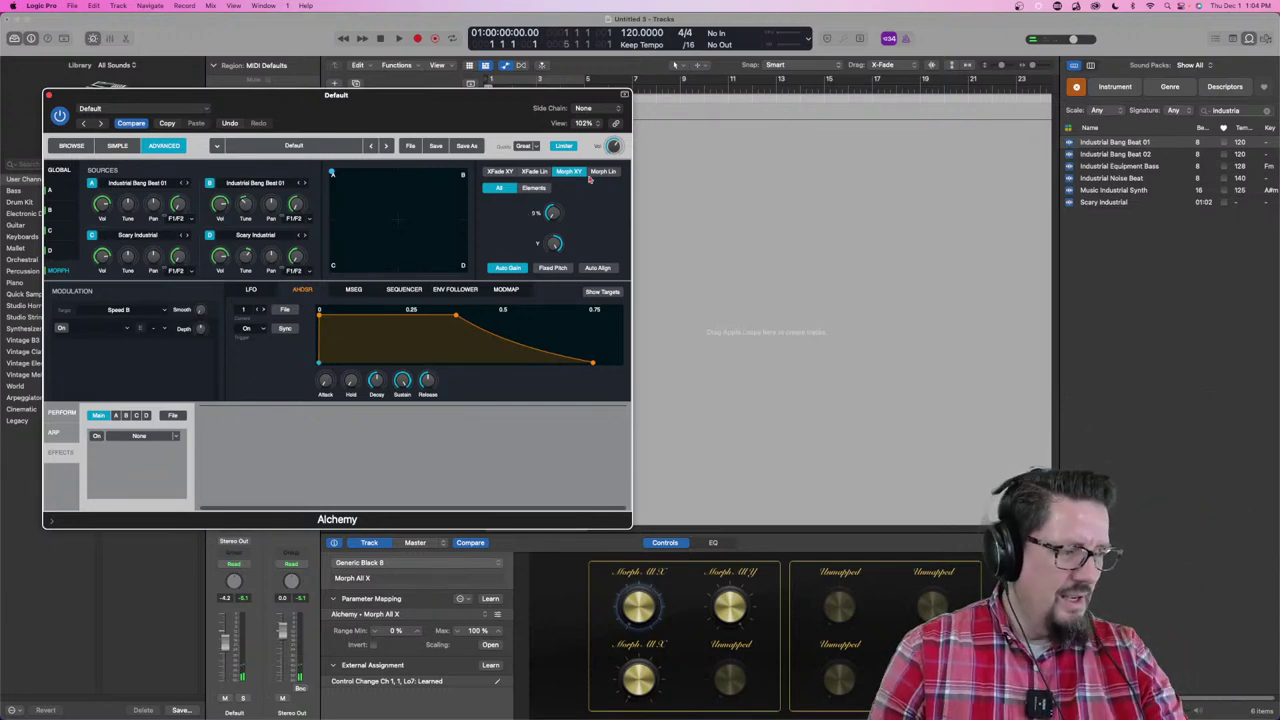
Step: Open the Performance Meter beside the Alchemy window and monitor it while sweeping the morph point from corner A and back
double_click(786, 33)
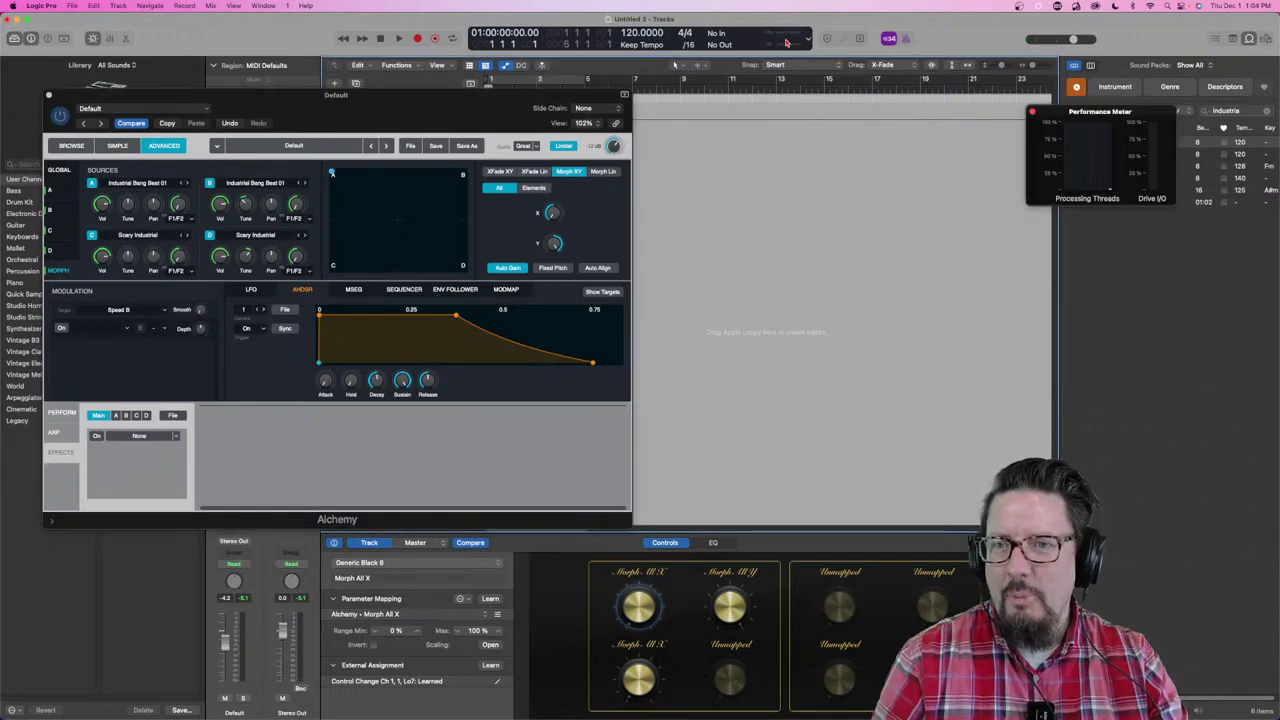
drag(1090, 112, 780, 118)
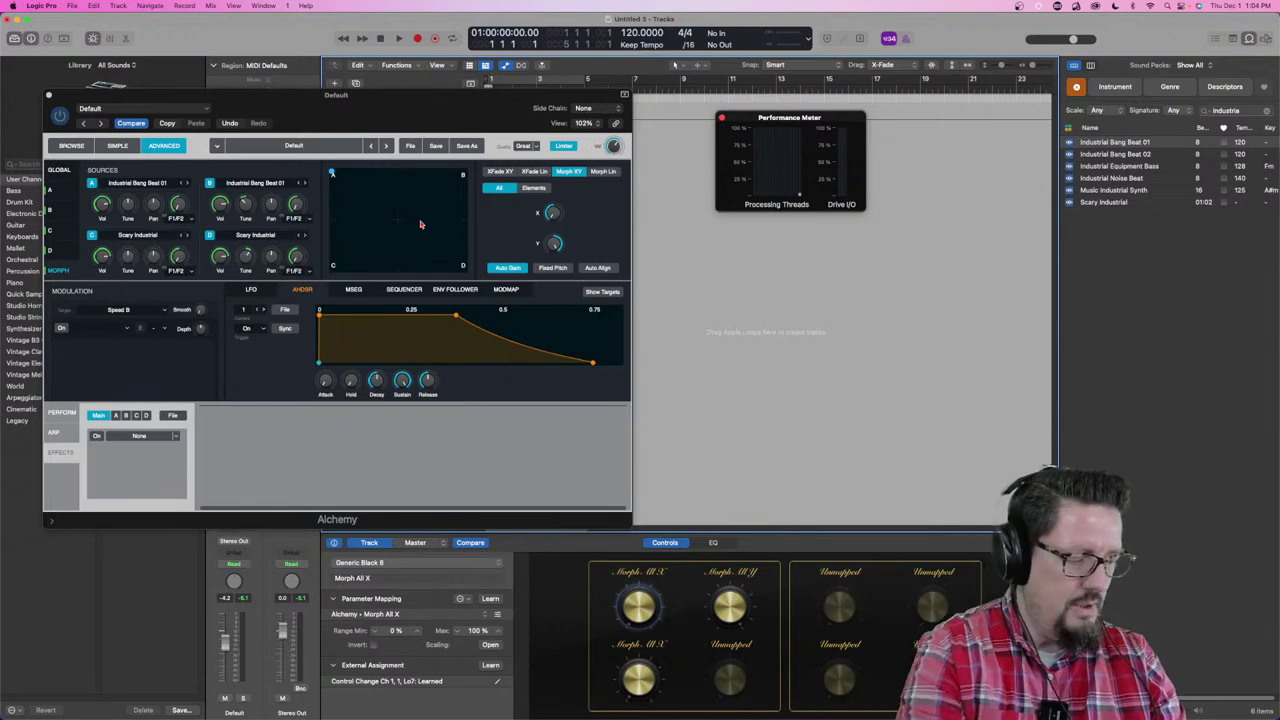
drag(333, 174, 167, 29)
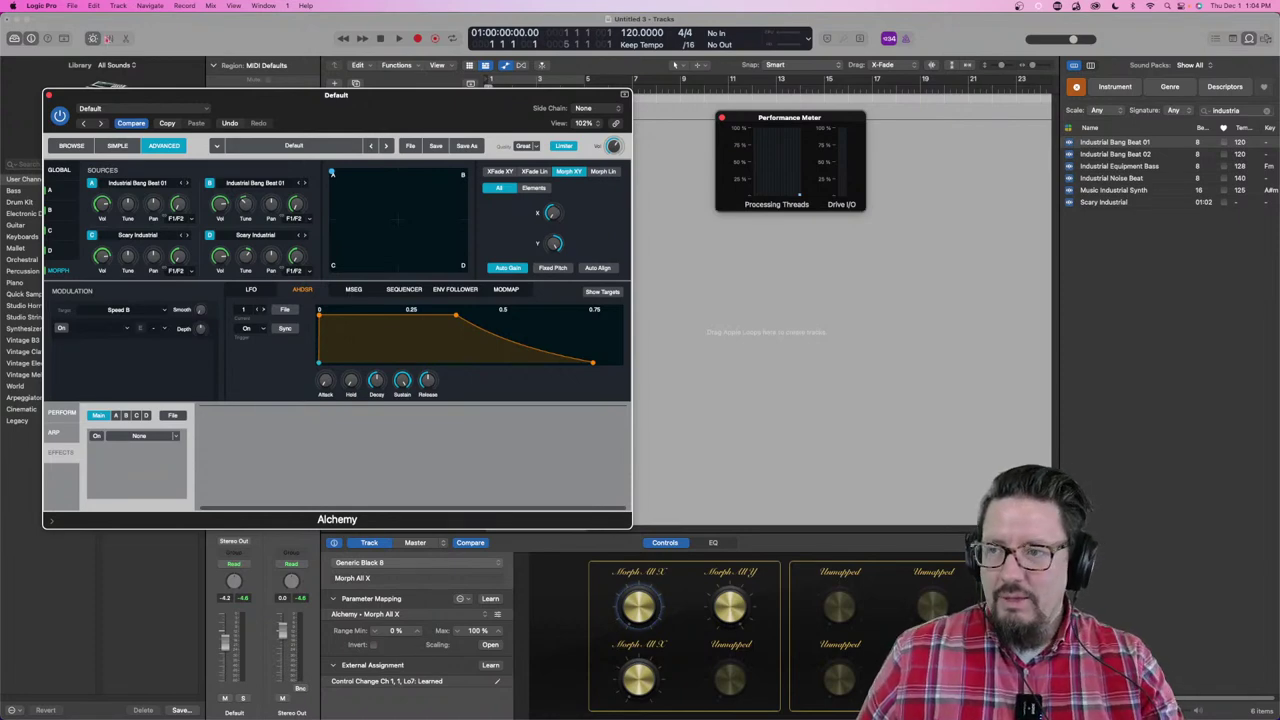
Step: Raise source B's coarse tuning and sweep the morph point again, ending in corner A
mouse_move(241, 208)
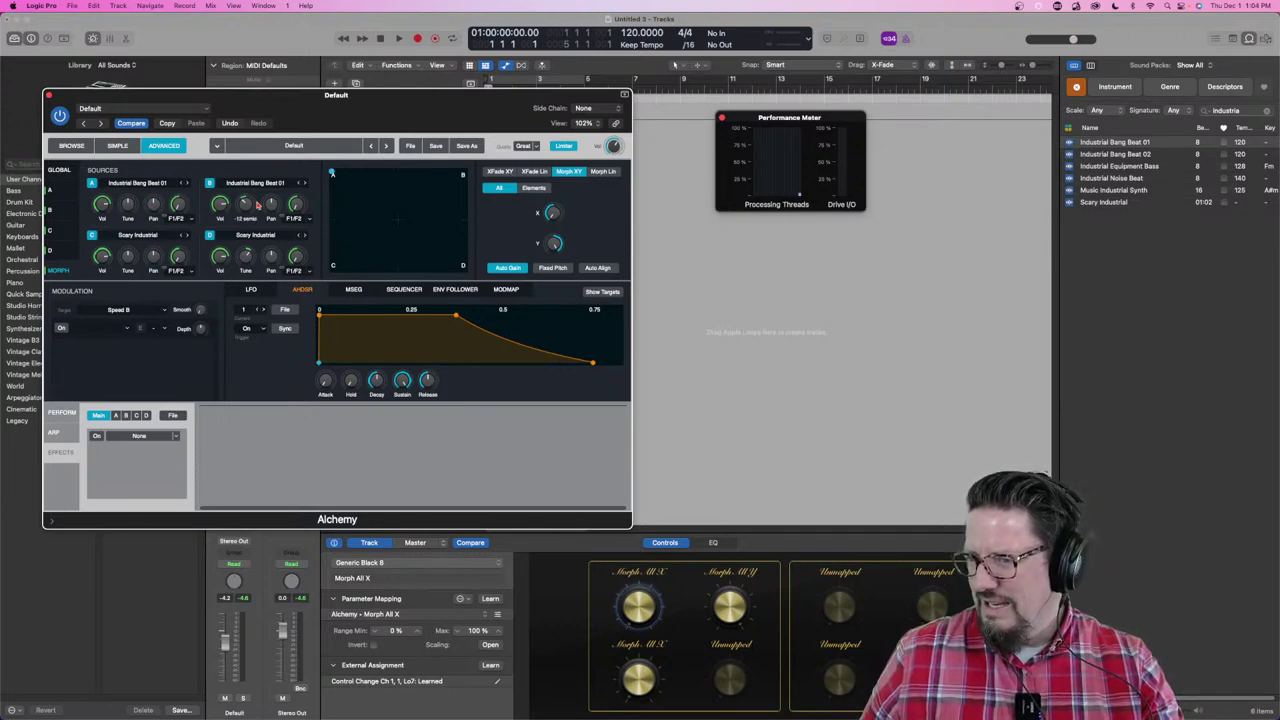
drag(247, 206, 242, 168)
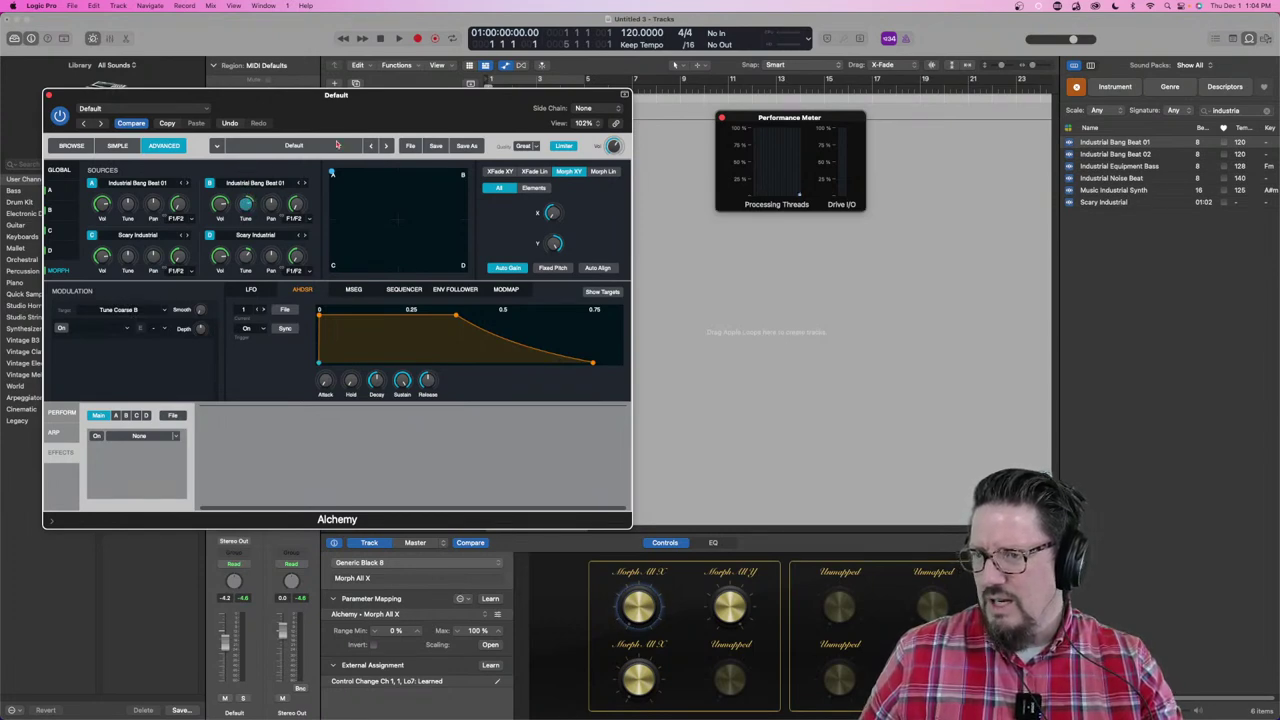
mouse_move(334, 174)
mouse_down()
mouse_move(456, 170)
mouse_move(330, 168)
mouse_up()
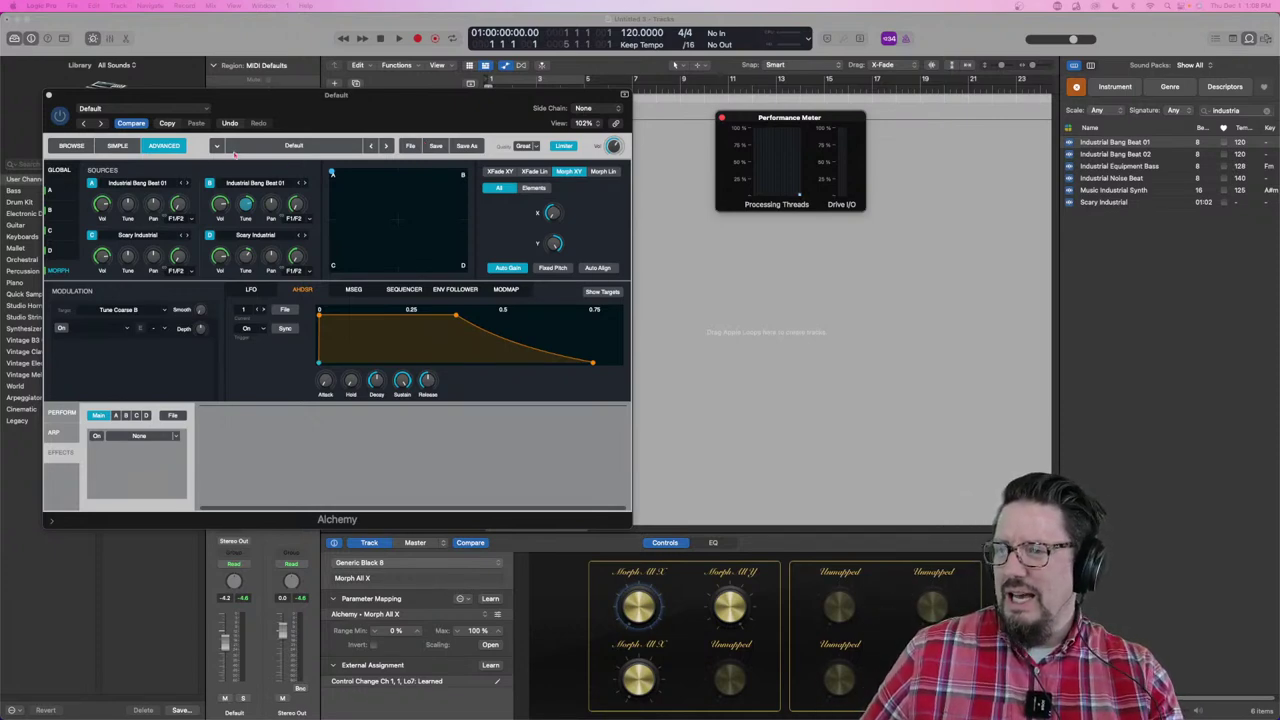
Step: Review source A's settings, Alchemy's preset list and the Perform controls, and return to the advanced view
click(68, 195)
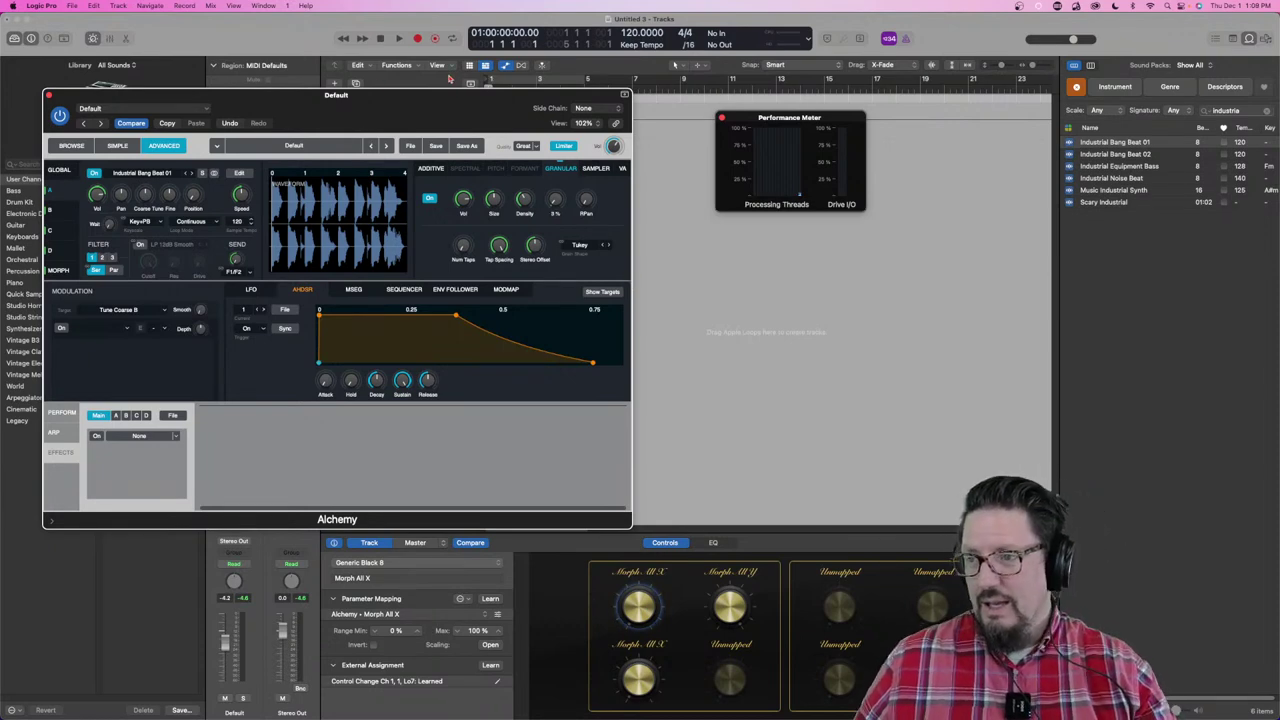
click(72, 146)
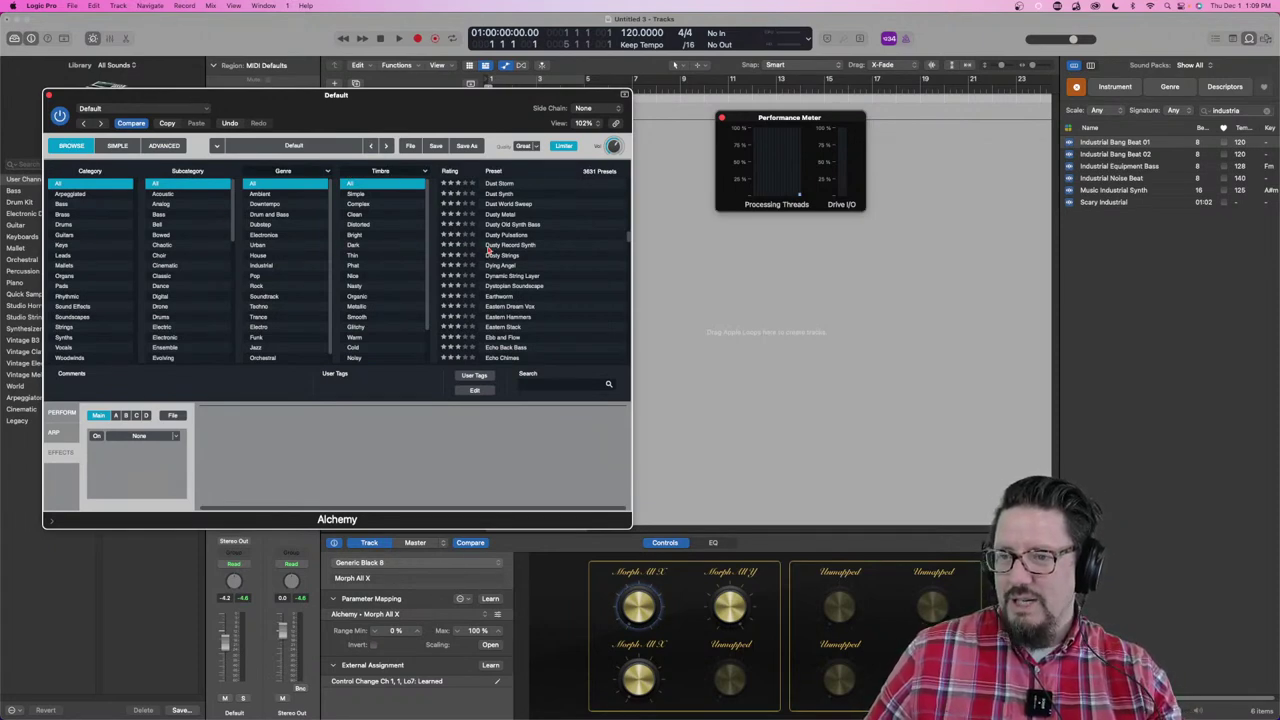
scroll(523, 235, up, 10)
scroll(523, 235, up, 10)
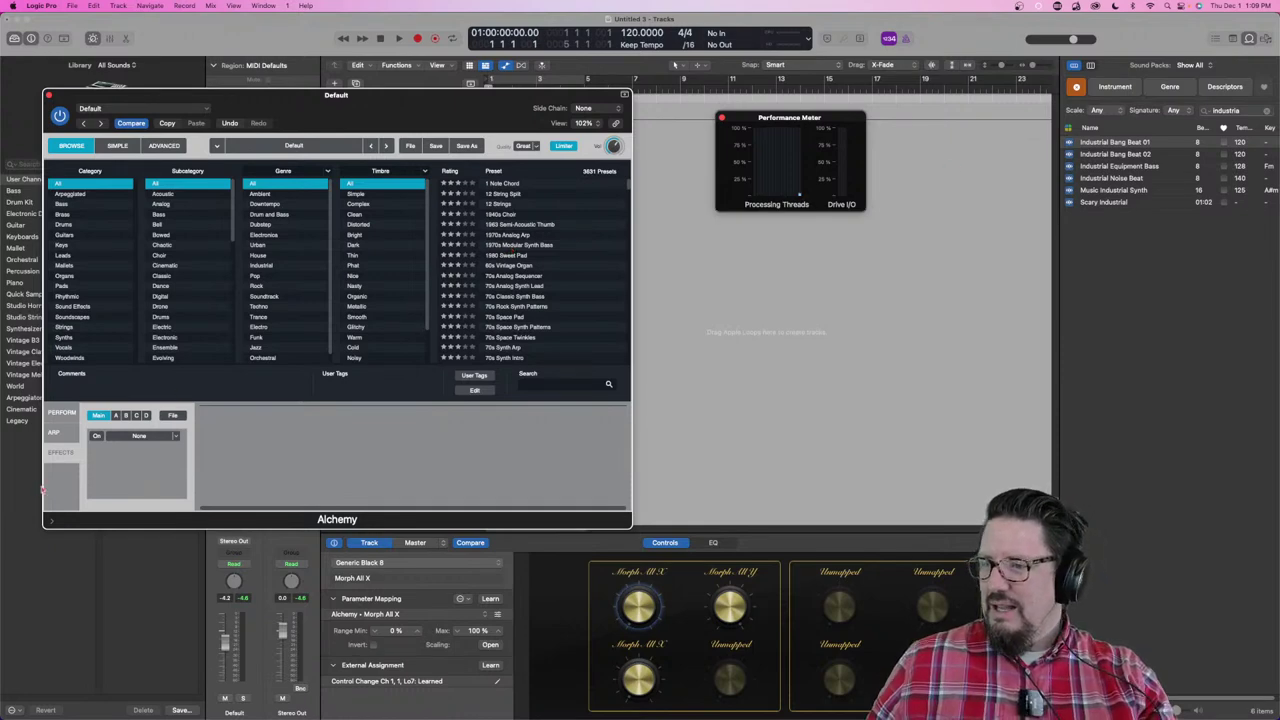
click(53, 432)
click(61, 412)
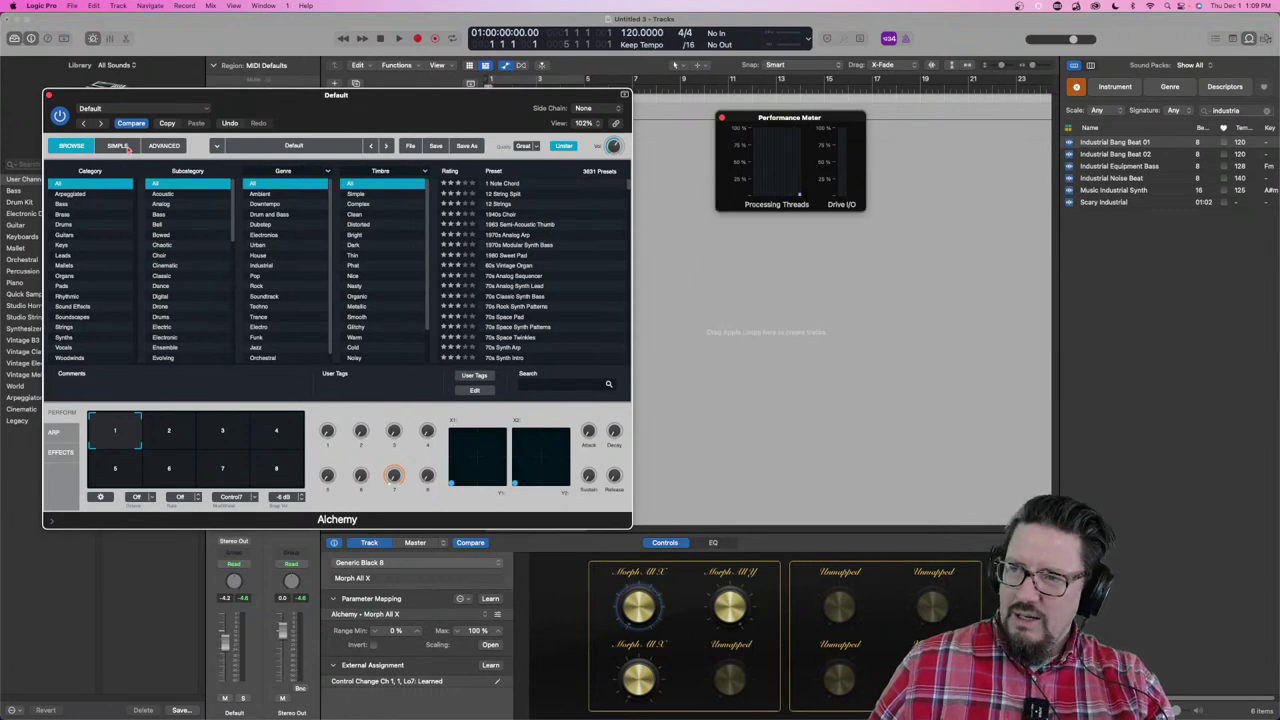
click(163, 146)
drag(433, 104, 408, 96)
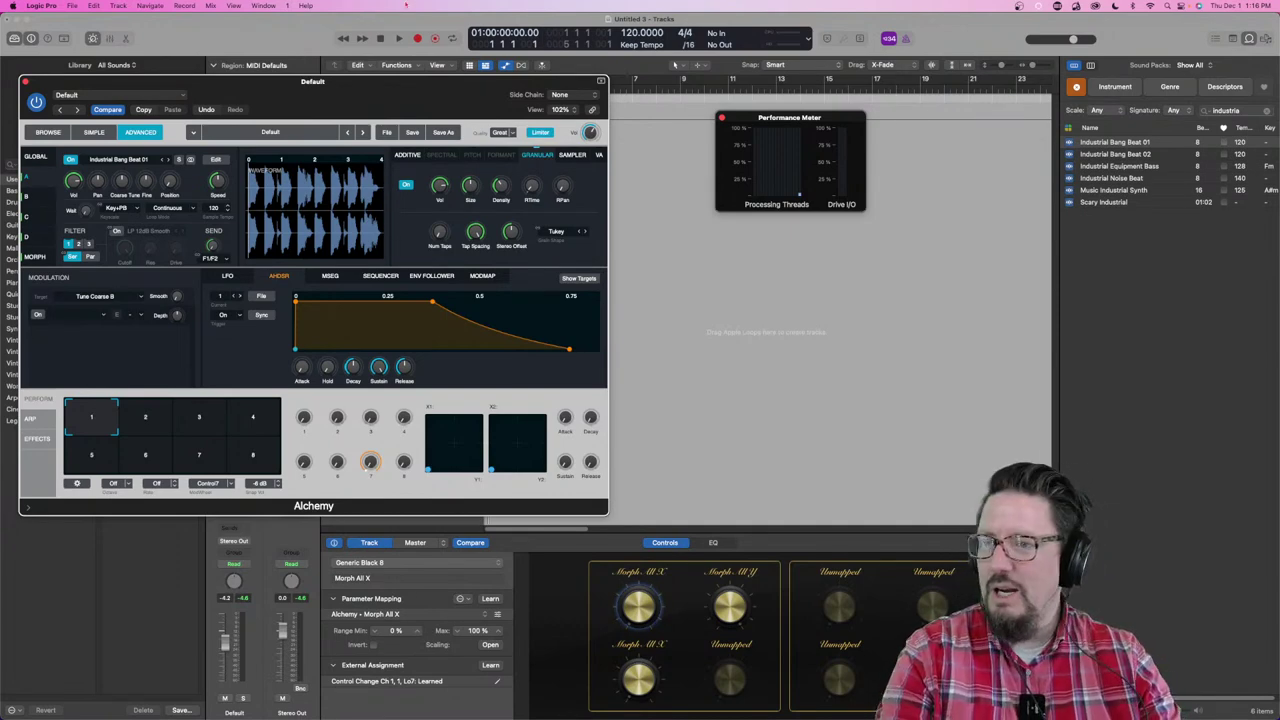
Step: Close the Alchemy window and add a second software instrument track with track automation hidden
click(26, 81)
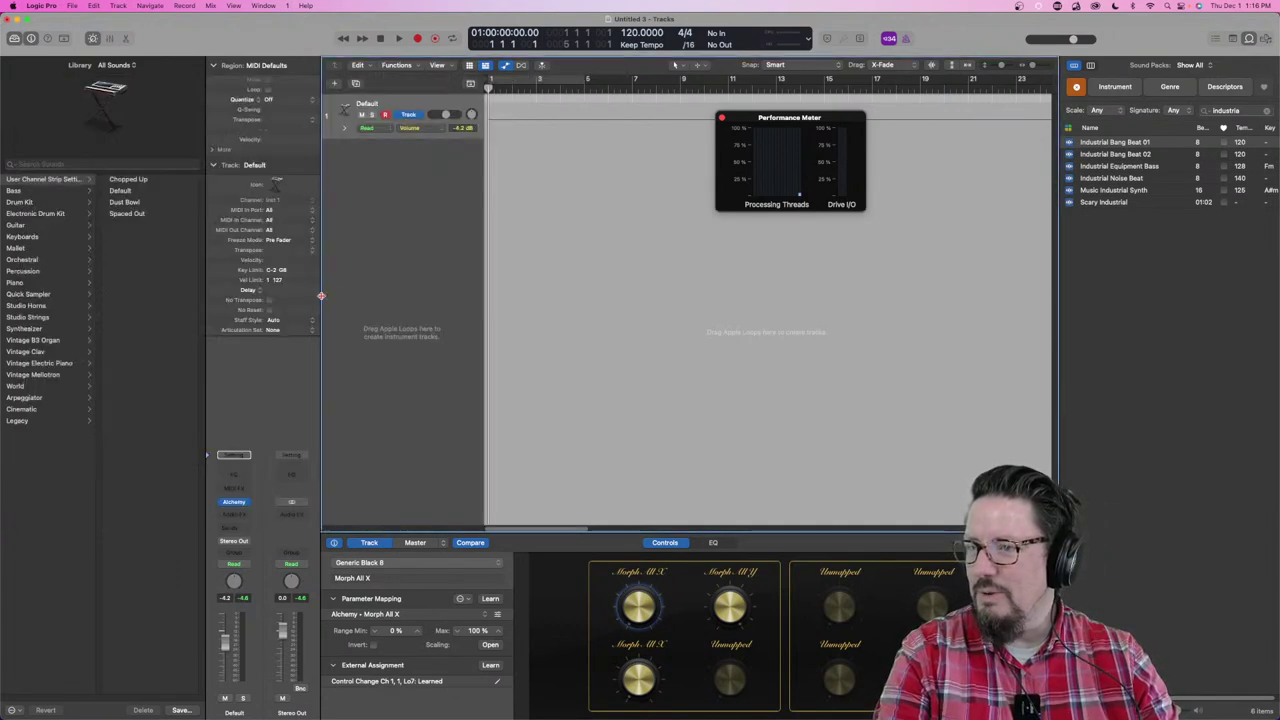
double_click(393, 181)
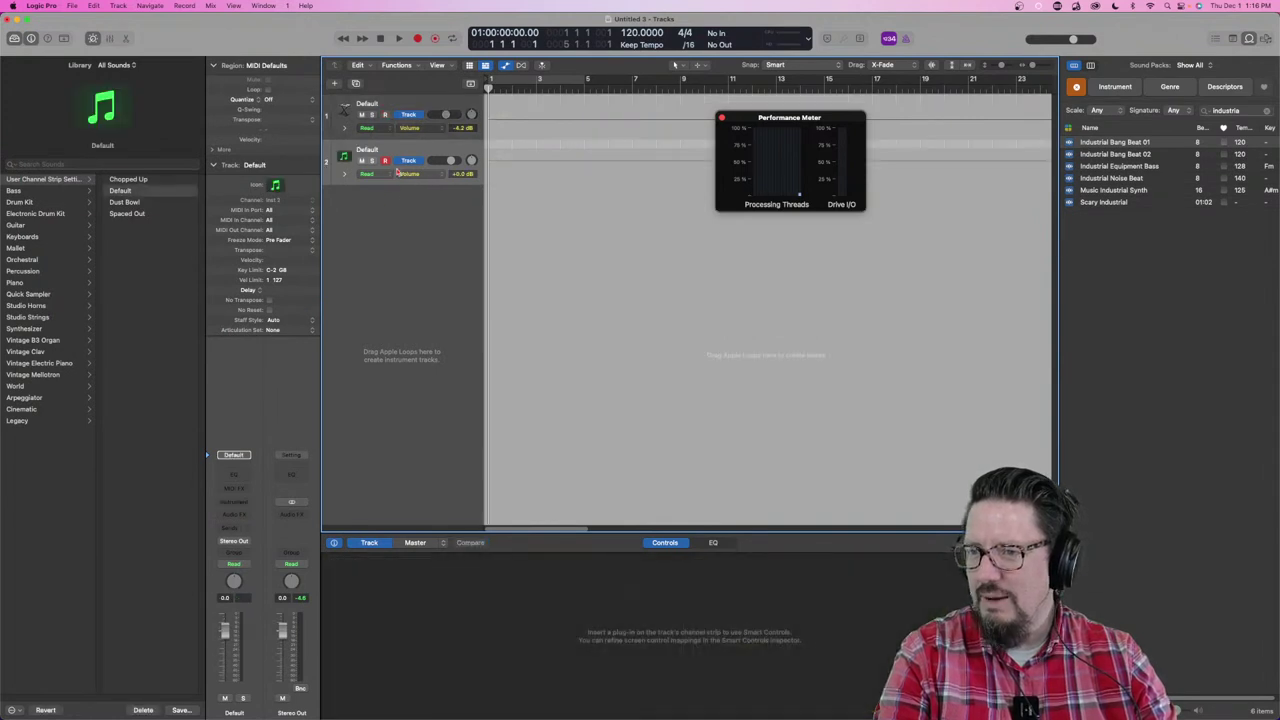
key(a)
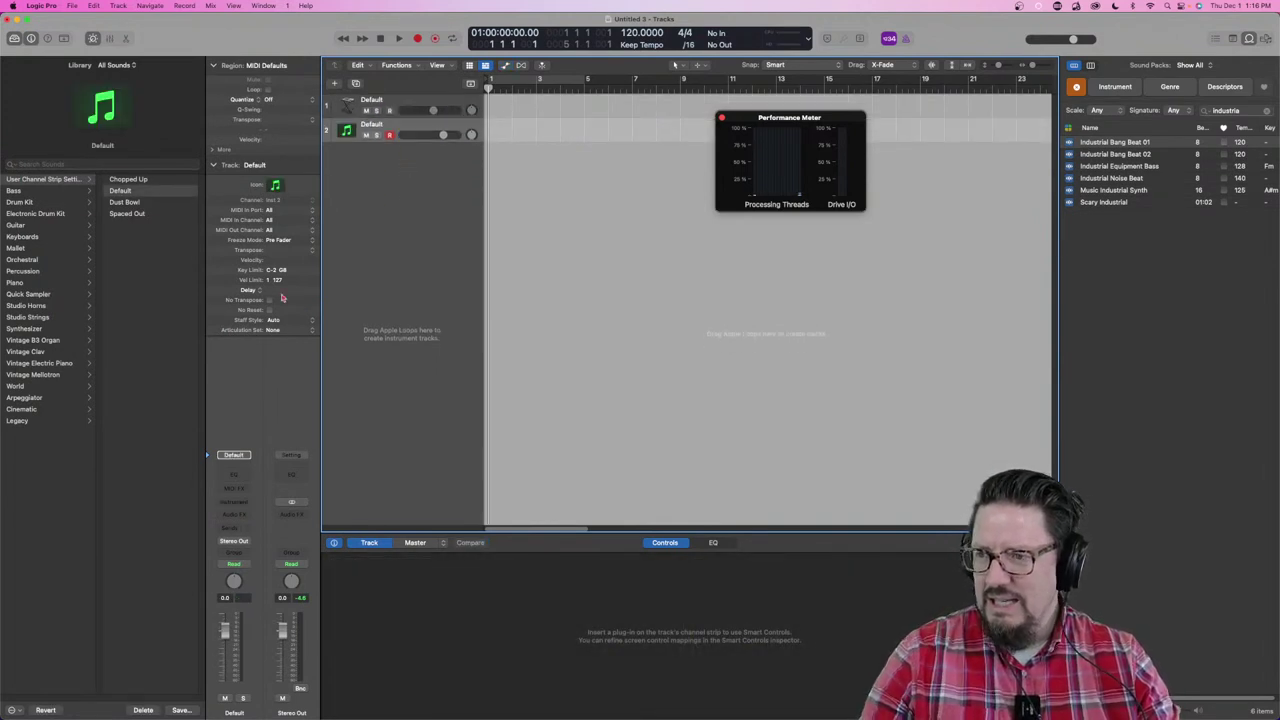
Step: Insert a stereo Retro Synth on the new track and move its window clear of the workspace
click(242, 503)
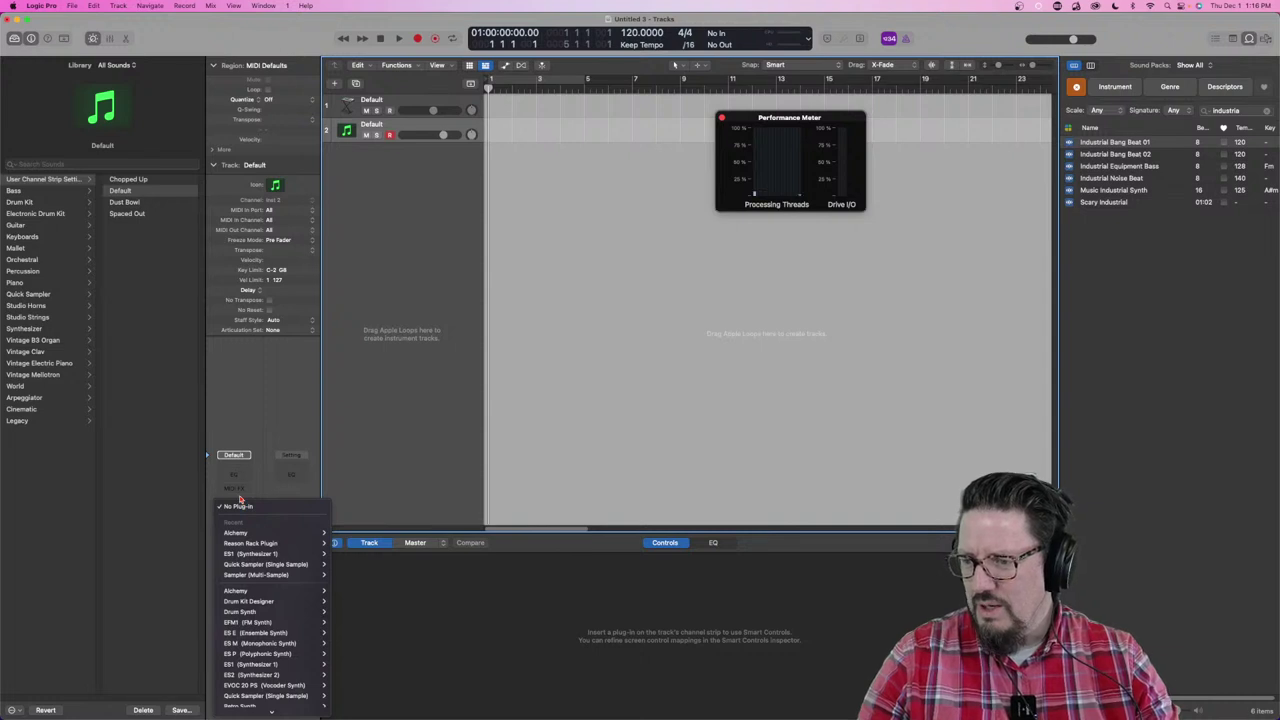
mouse_move(257, 712)
mouse_move(258, 614)
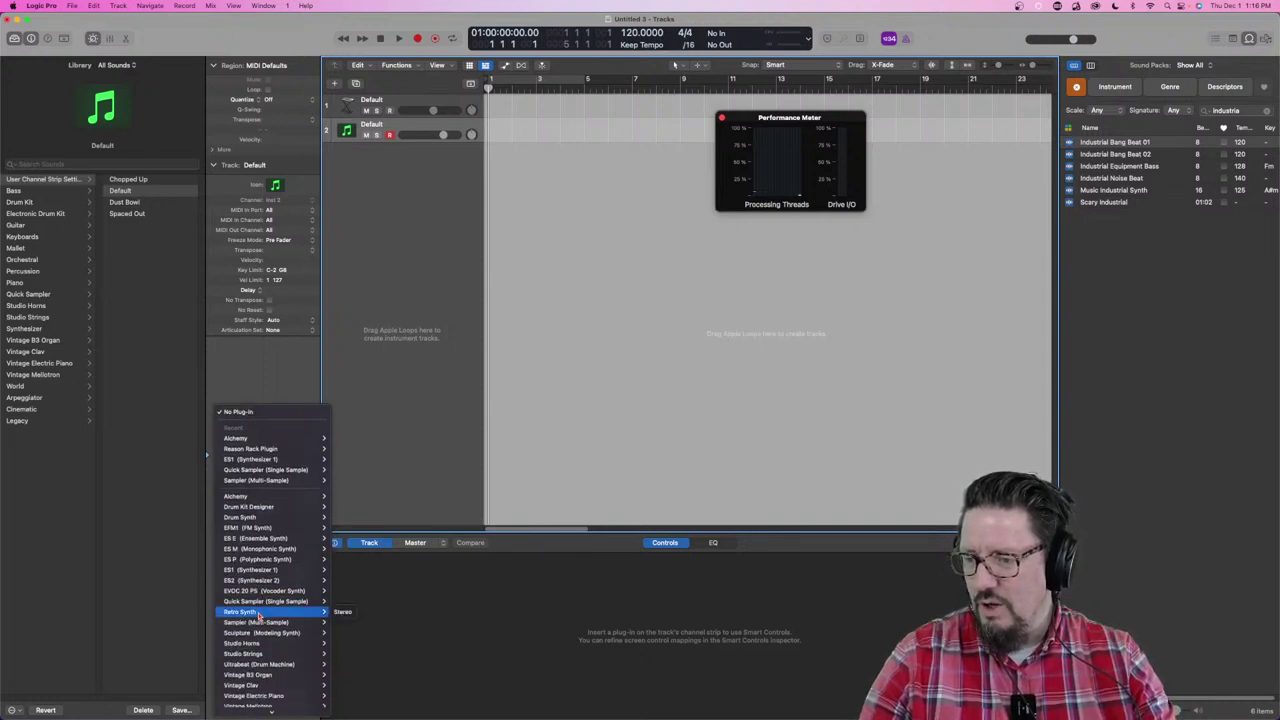
click(340, 616)
drag(747, 144, 393, 45)
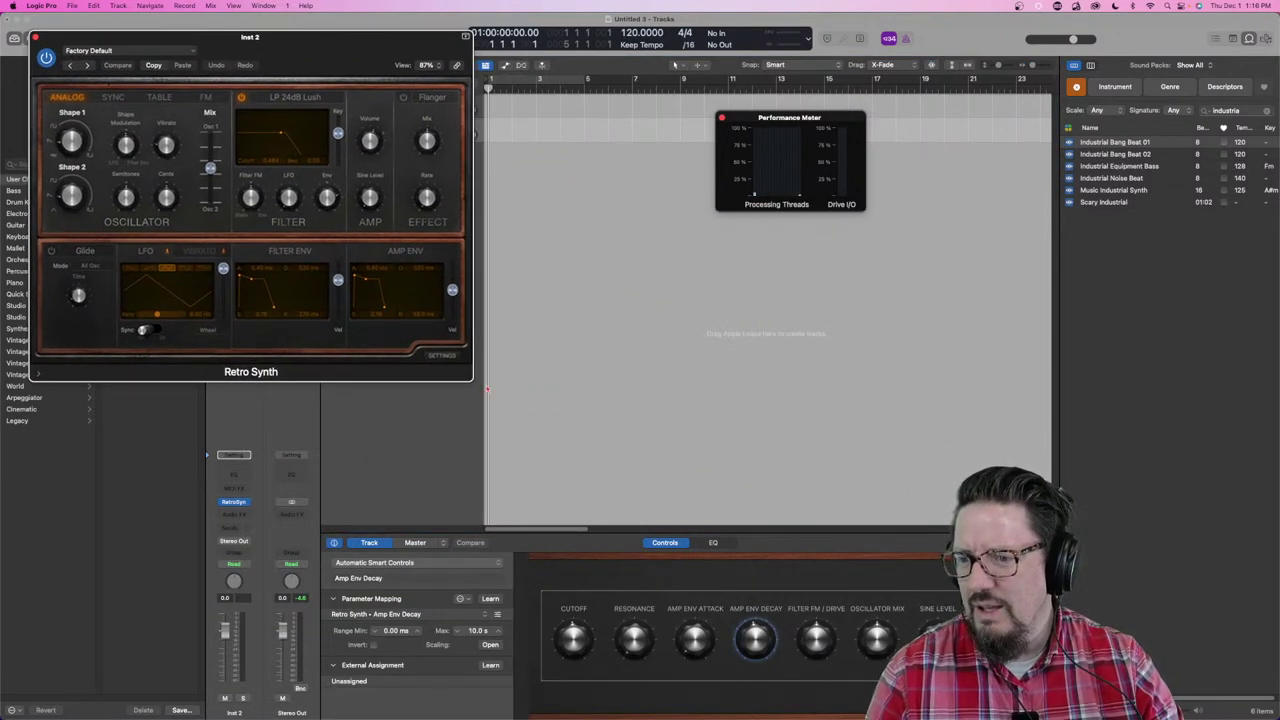
Step: Enlarge the Retro Synth window to 153% and load the Berlin Xperience preset from the Synth Pads category
drag(472, 380, 810, 548)
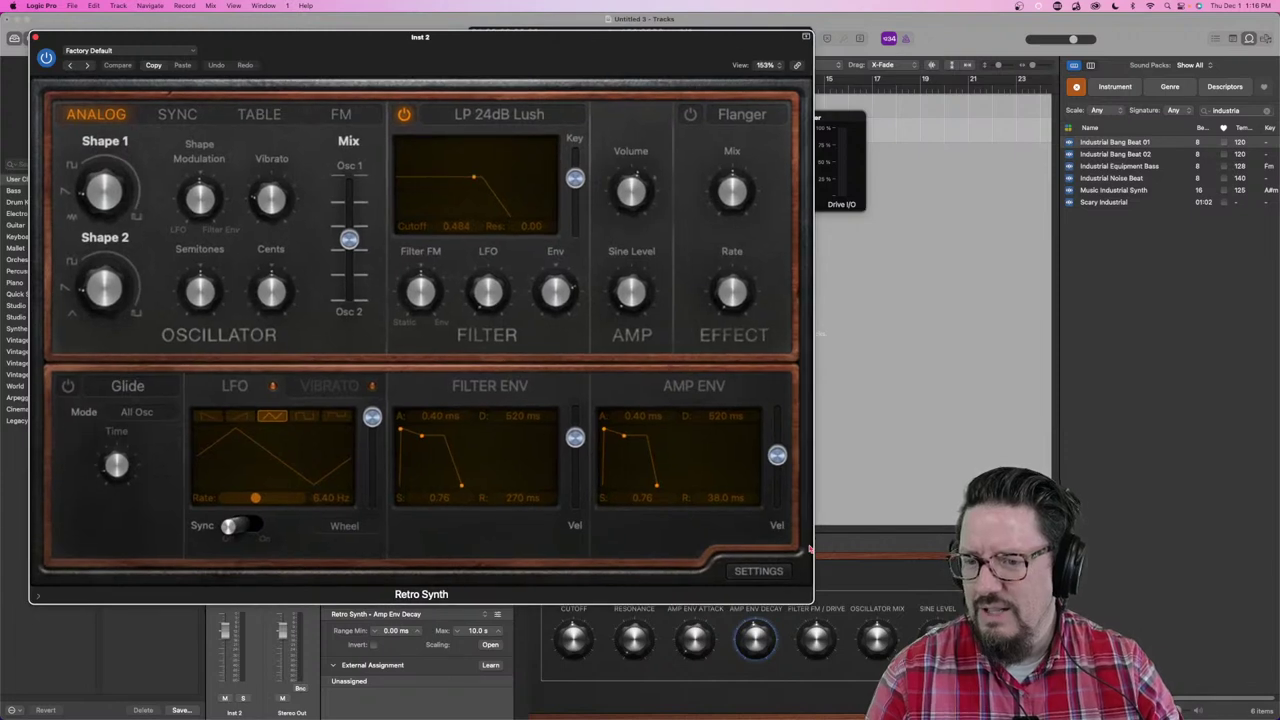
click(158, 52)
mouse_move(136, 272)
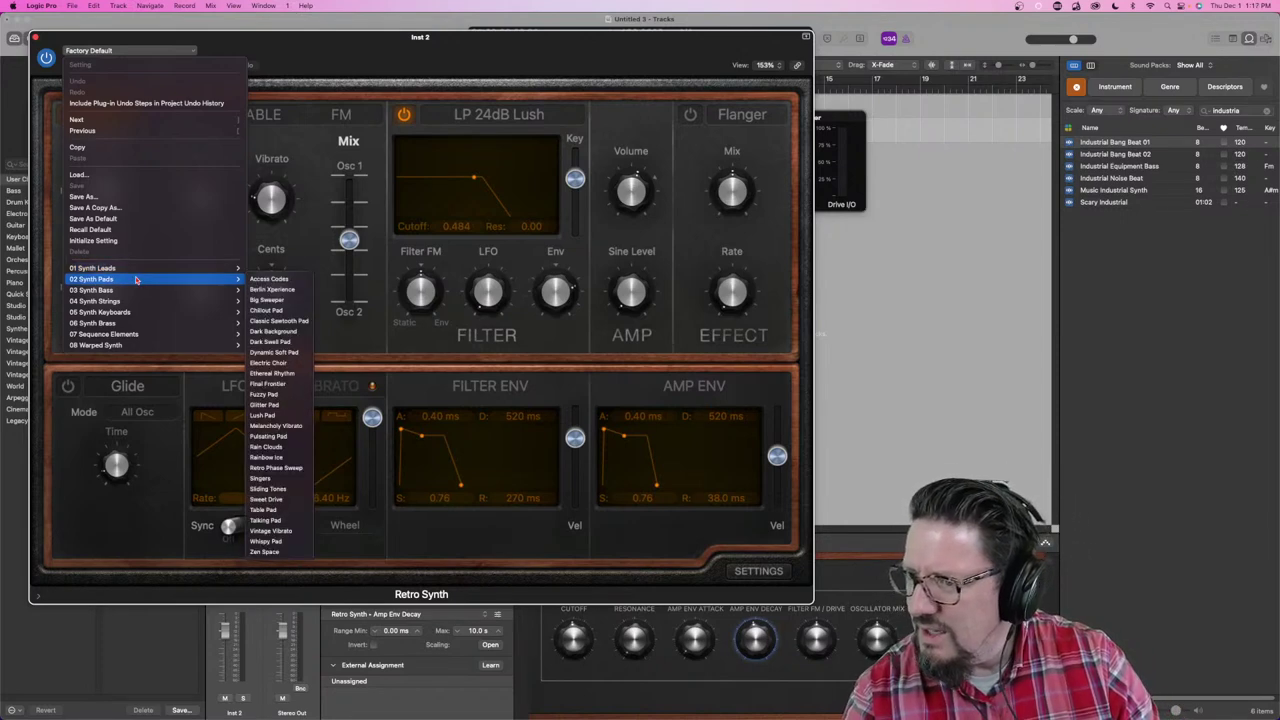
click(272, 289)
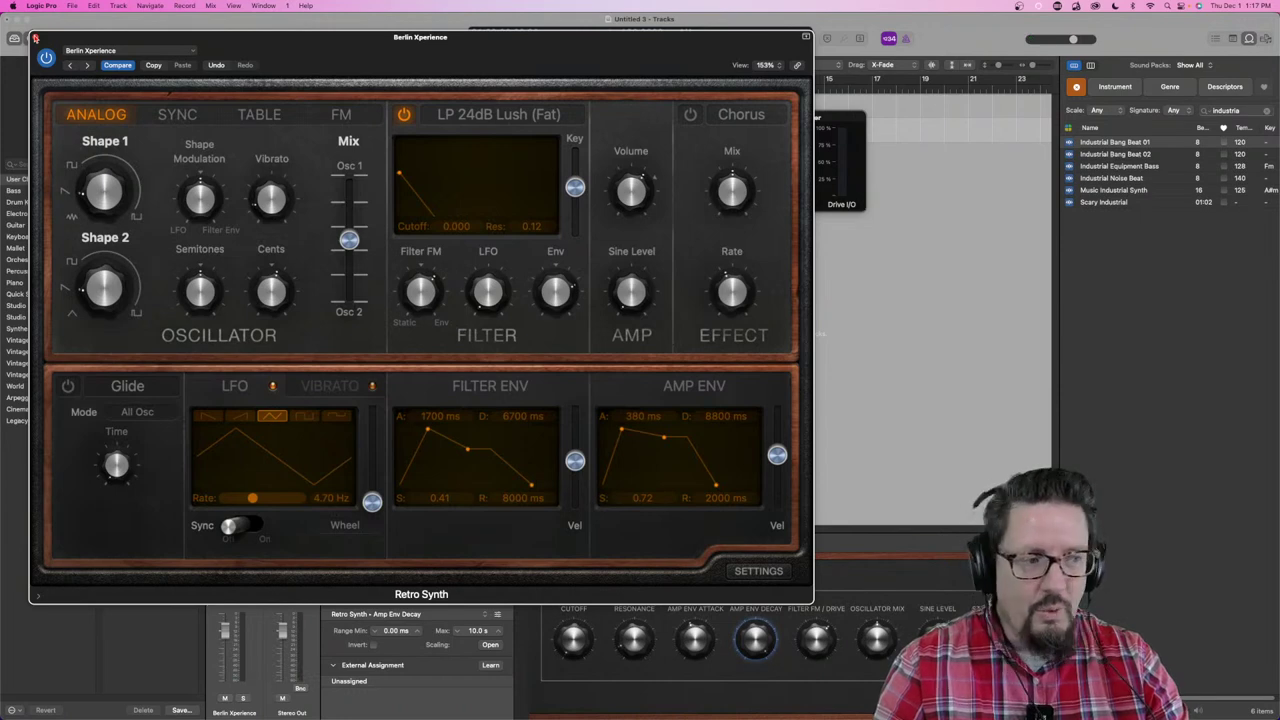
Step: Close the Retro Synth and Performance Meter windows and reset the loop browser's search filter
click(35, 38)
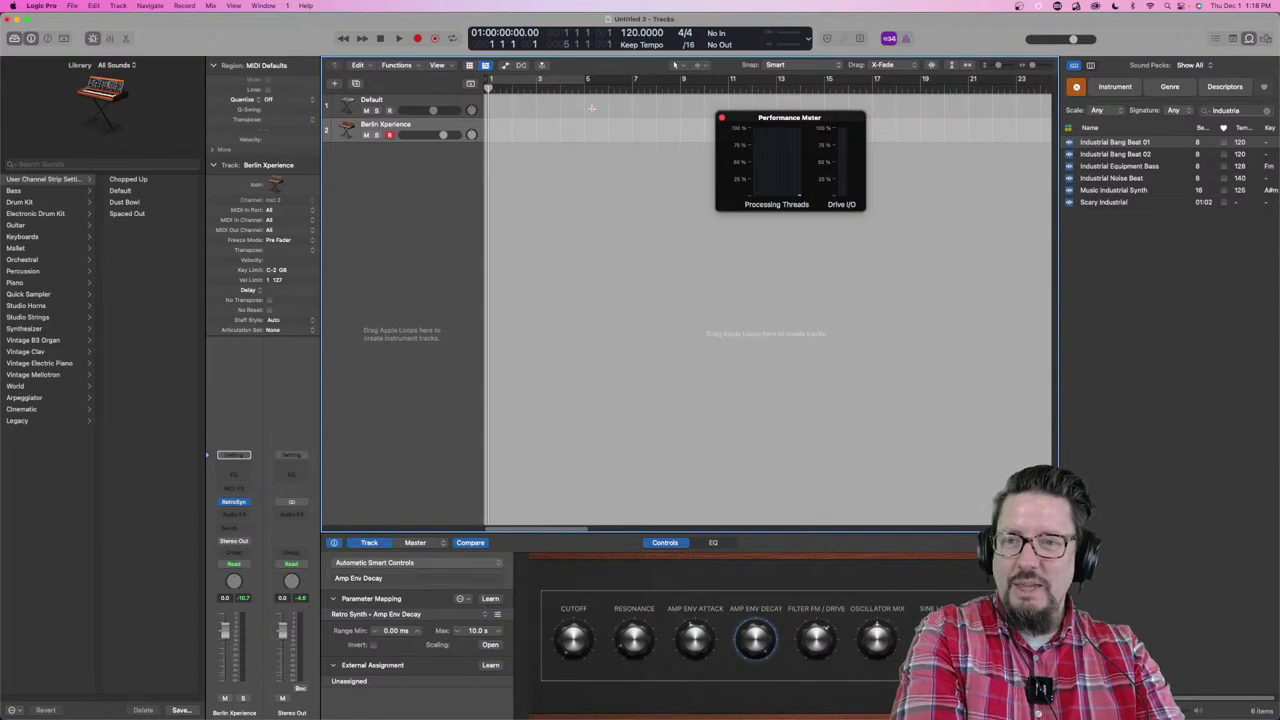
click(722, 120)
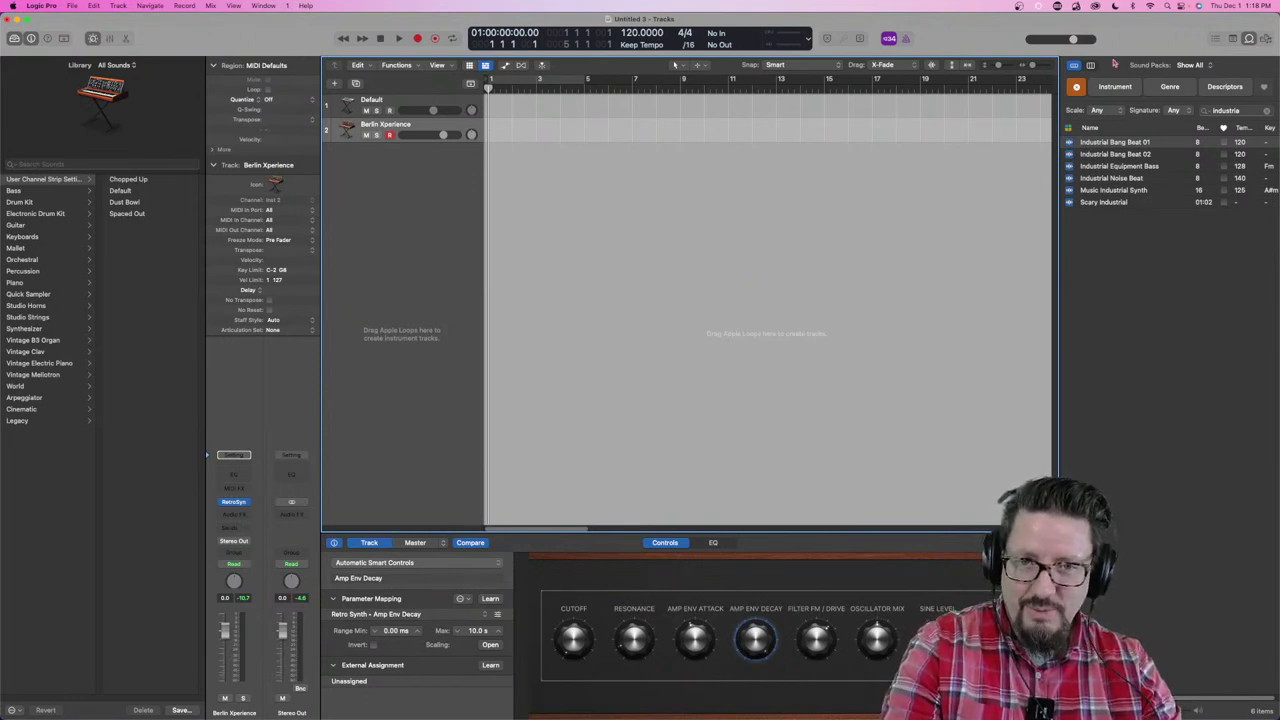
click(1076, 88)
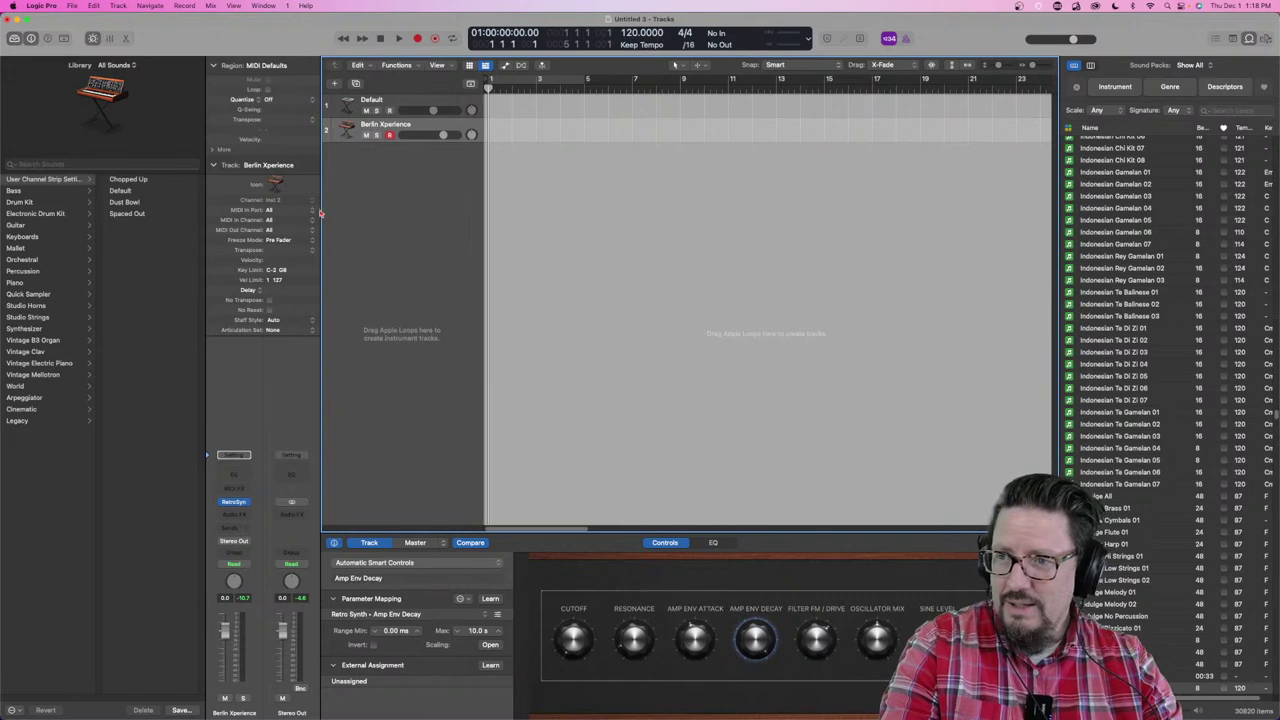
Step: Replace Retro Synth on the second track with a stereo Sculpture modeling synth and reposition its window
click(249, 500)
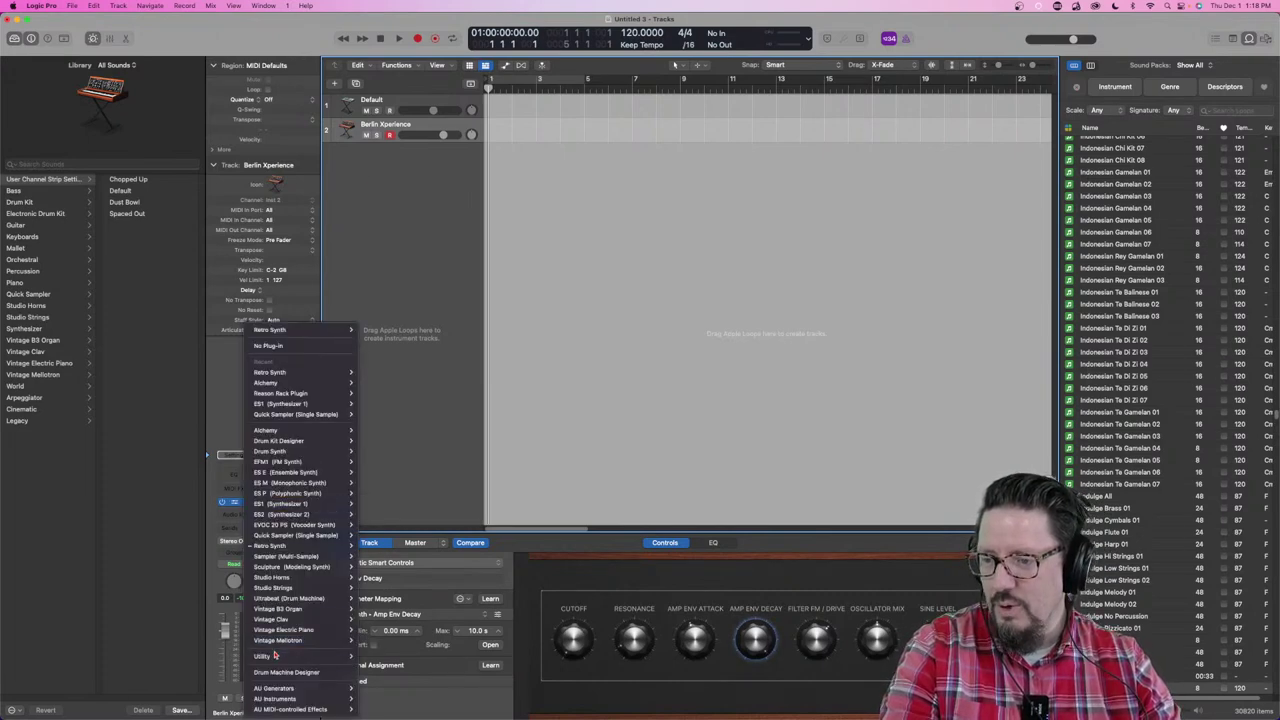
mouse_move(284, 578)
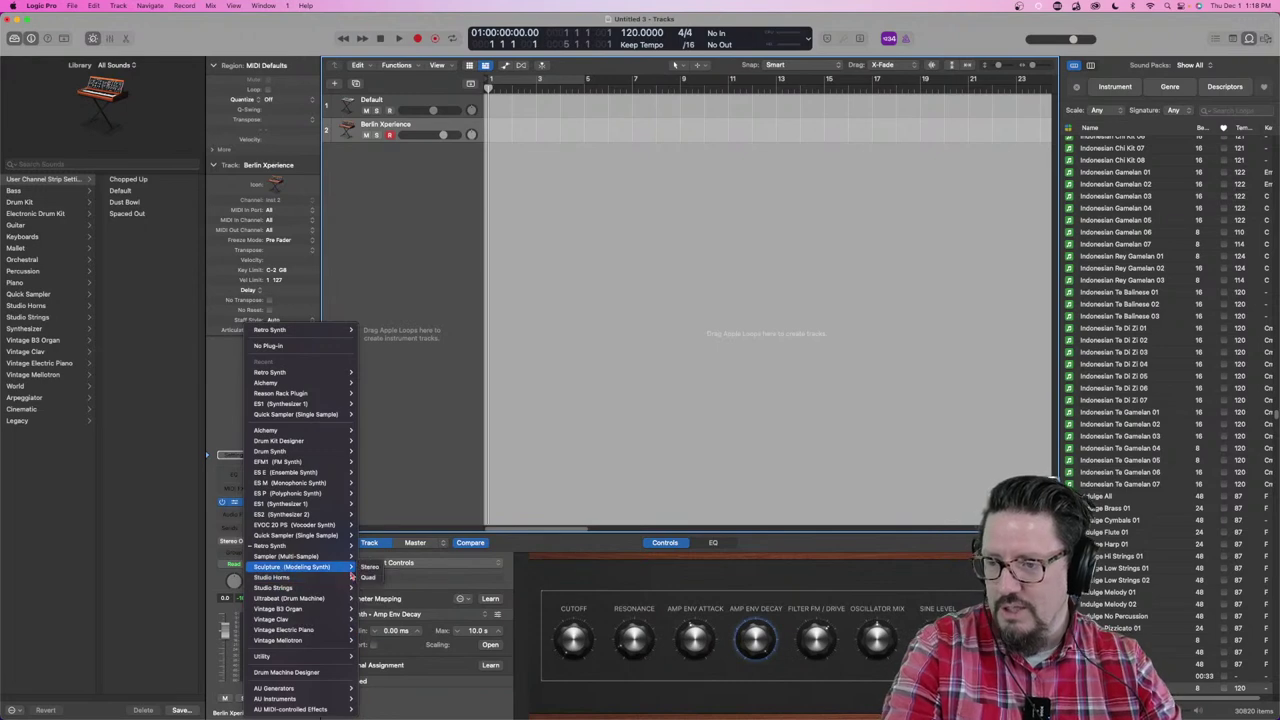
click(369, 568)
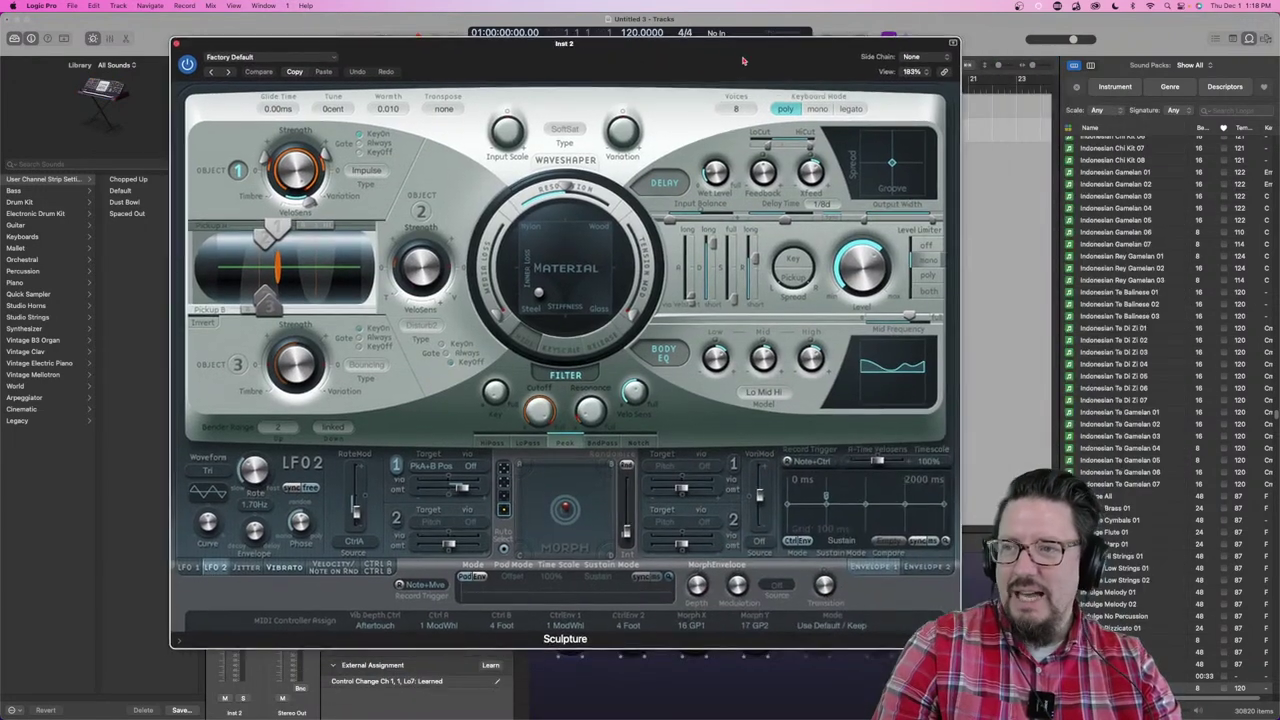
drag(743, 61, 676, 66)
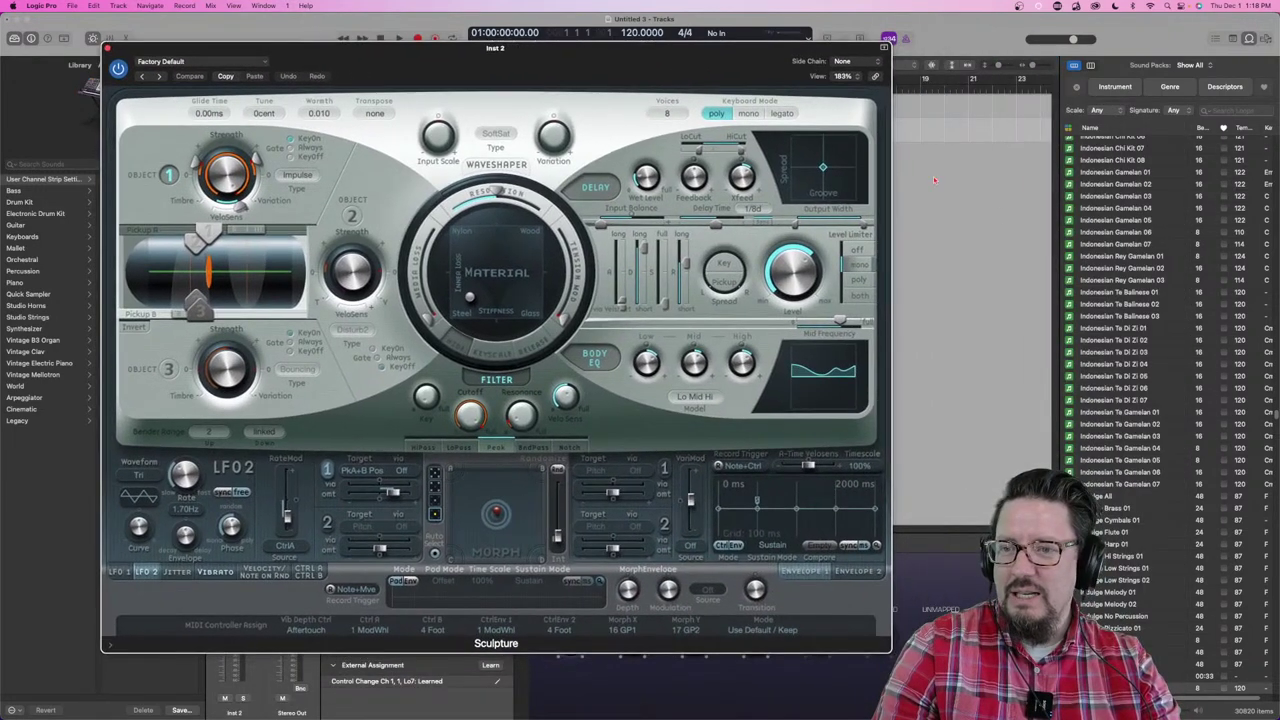